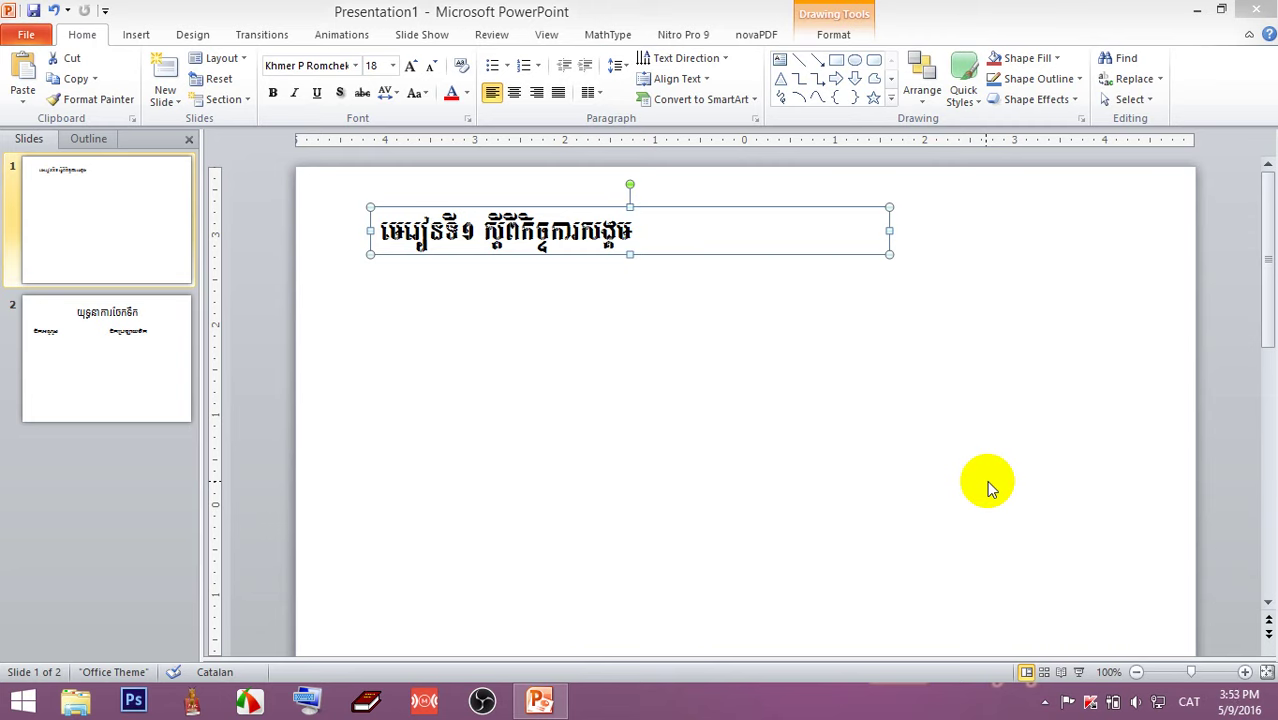
Switch the keyboard input to English and select the Khmer title text box.
key(alt+shift)
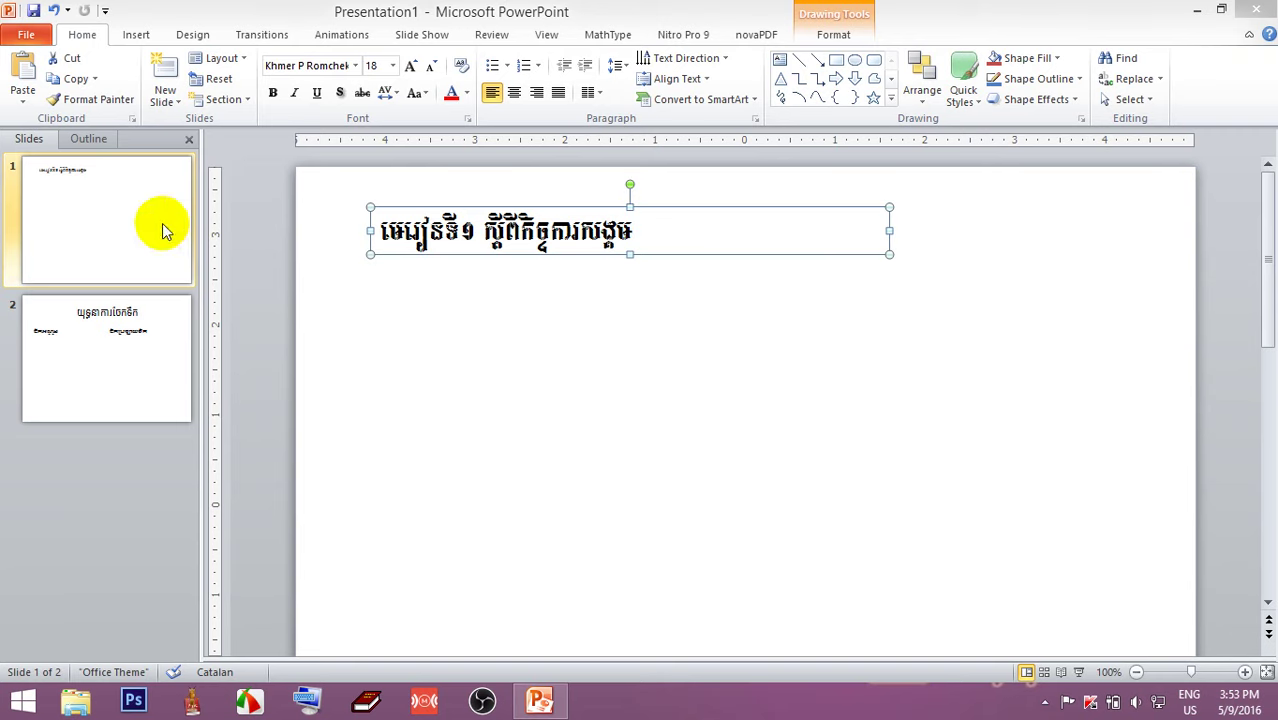
click(505, 225)
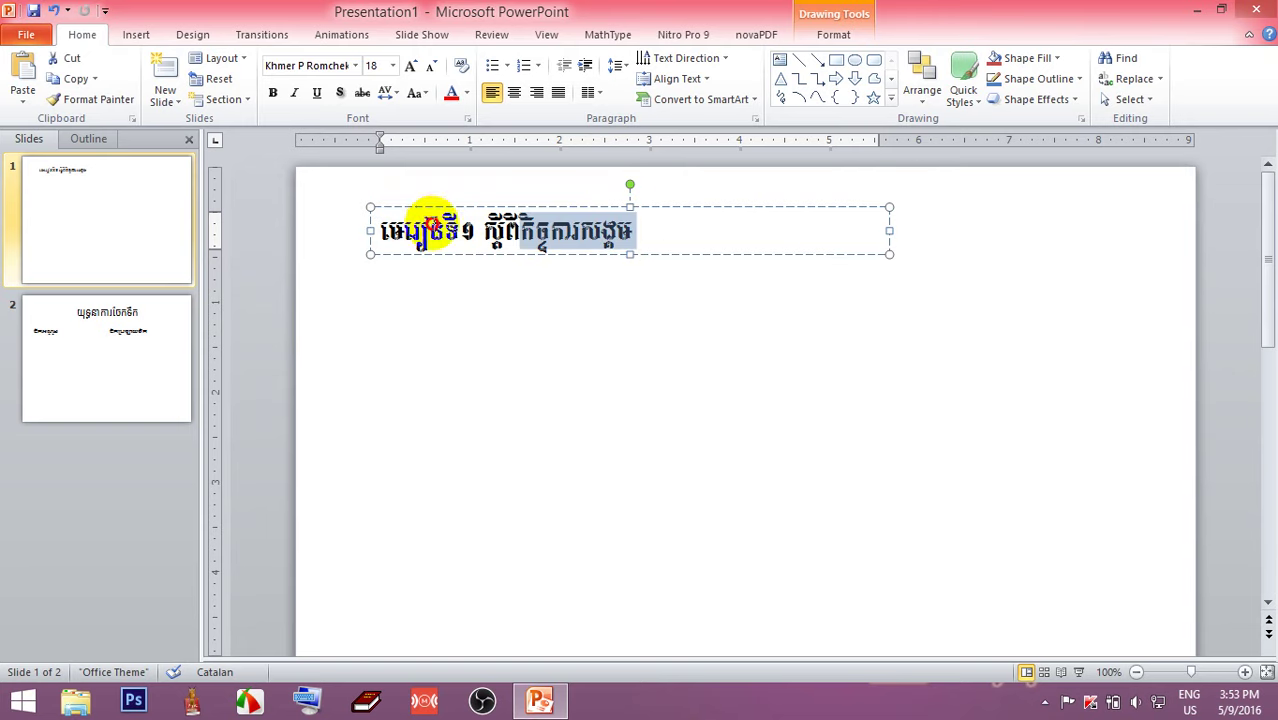
drag(370, 228, 648, 232)
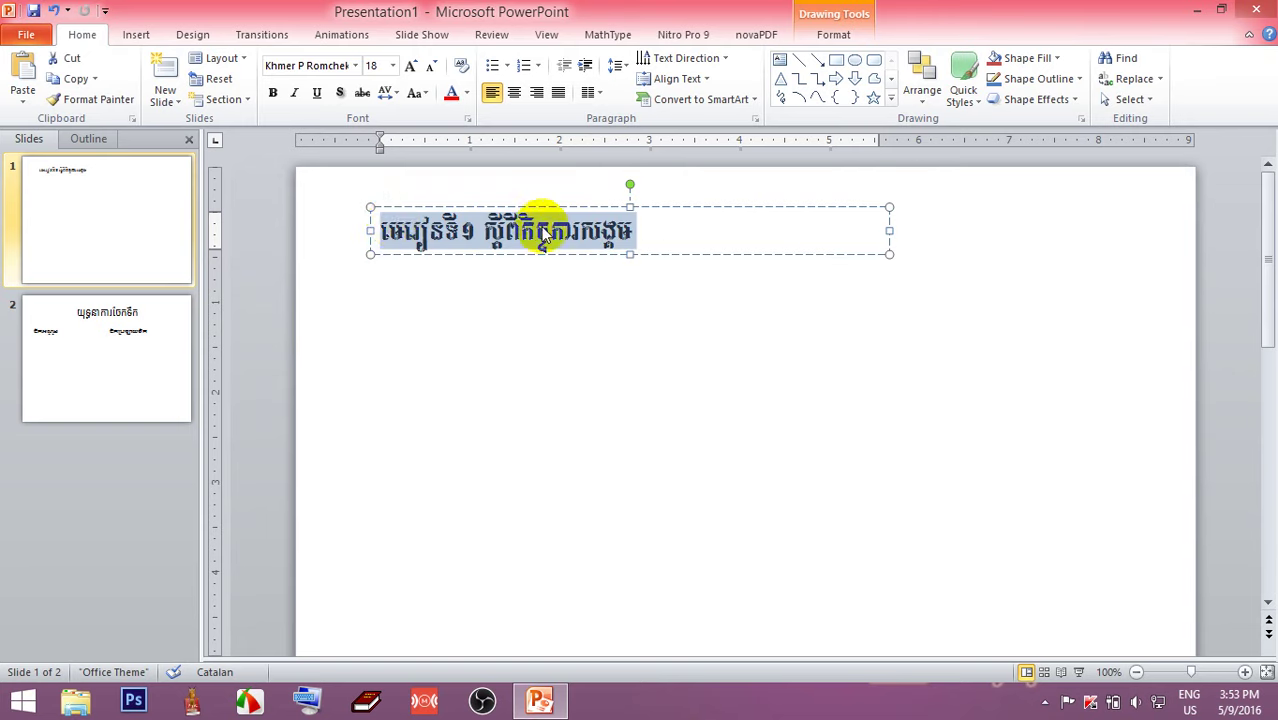
click(625, 230)
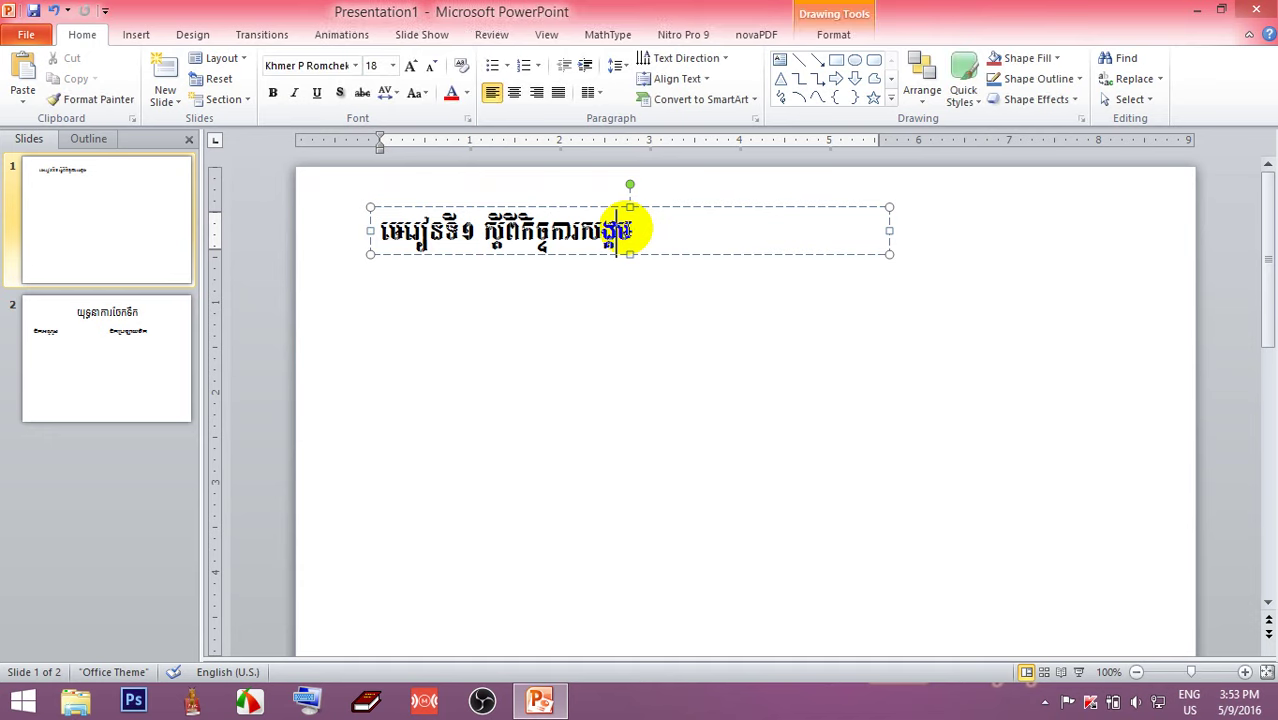
click(604, 206)
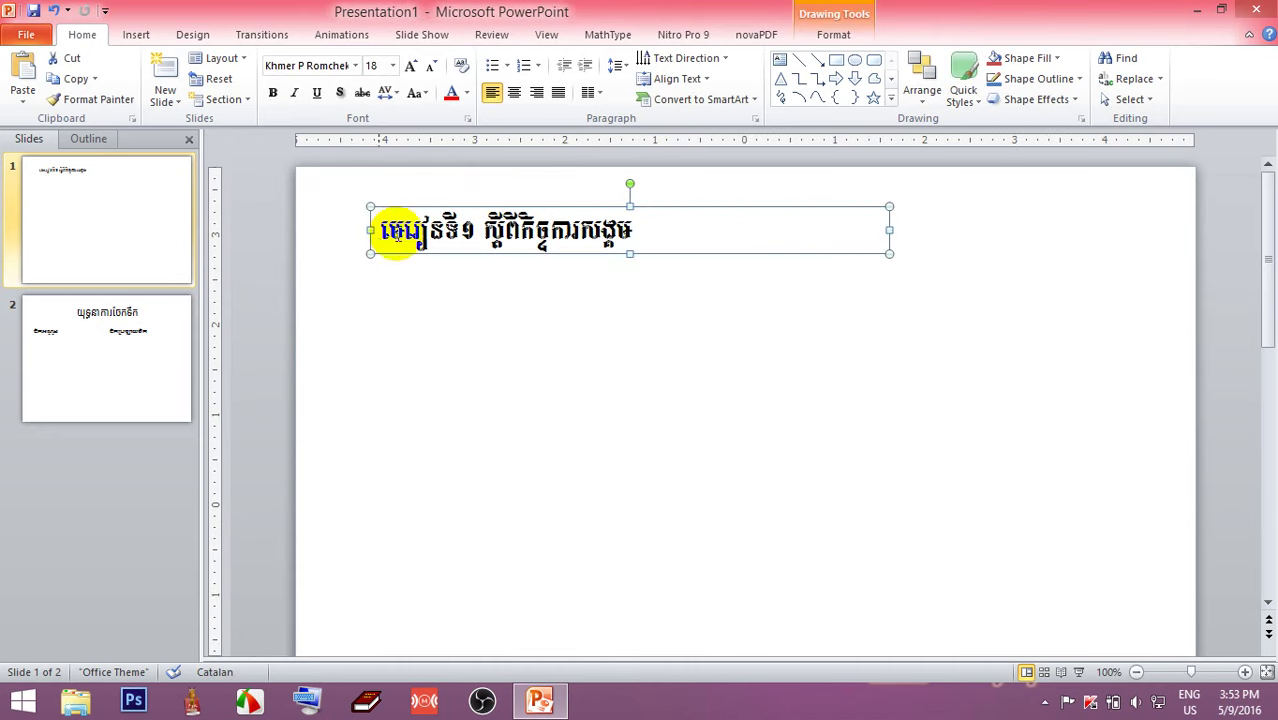
click(405, 228)
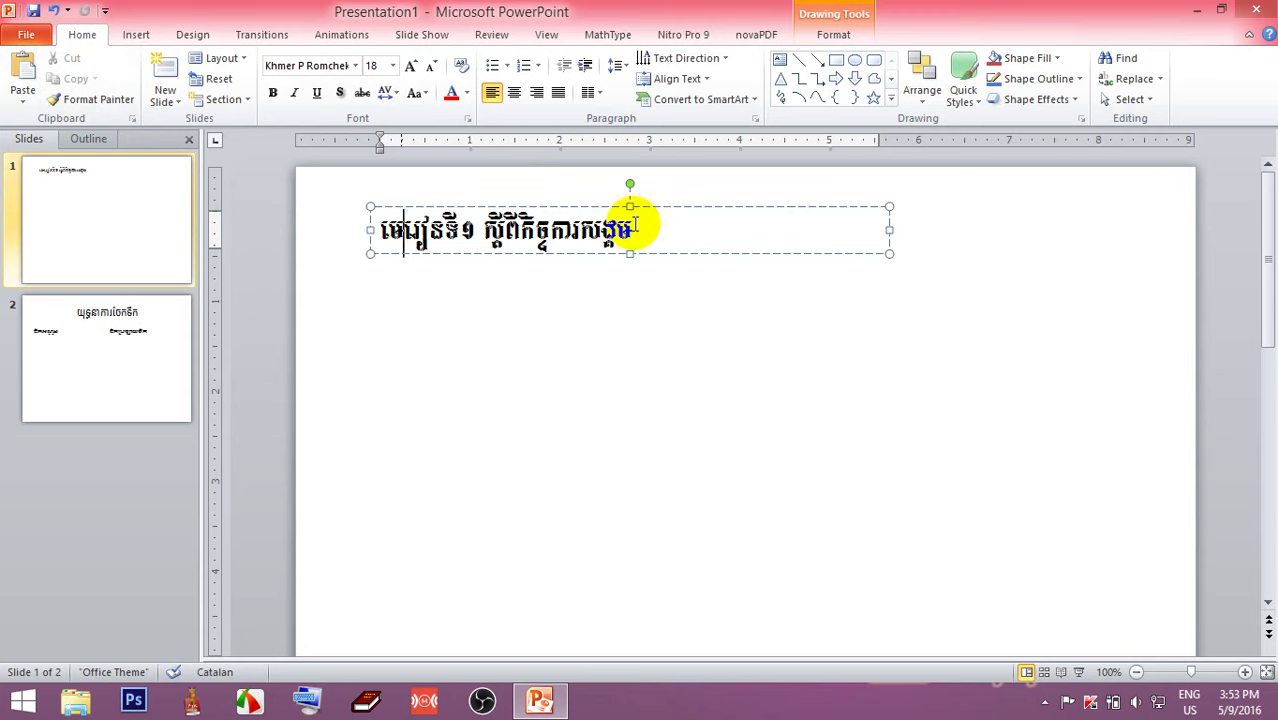
click(598, 372)
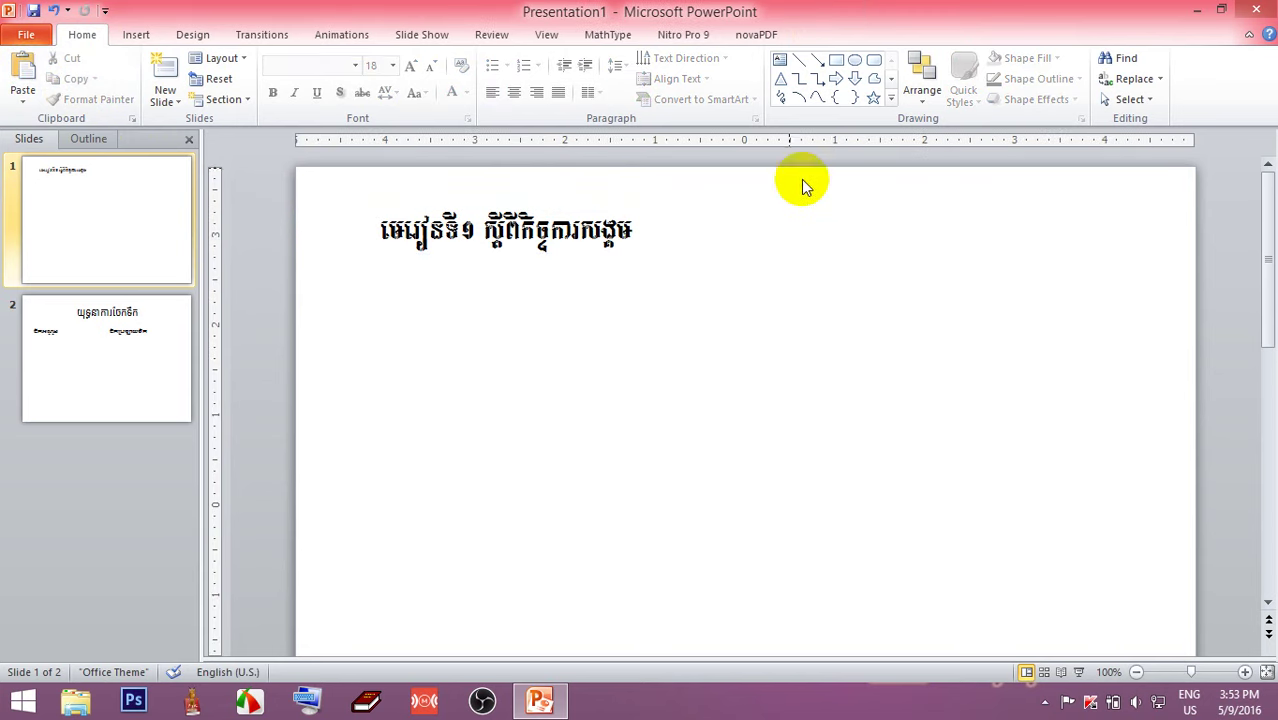
click(565, 240)
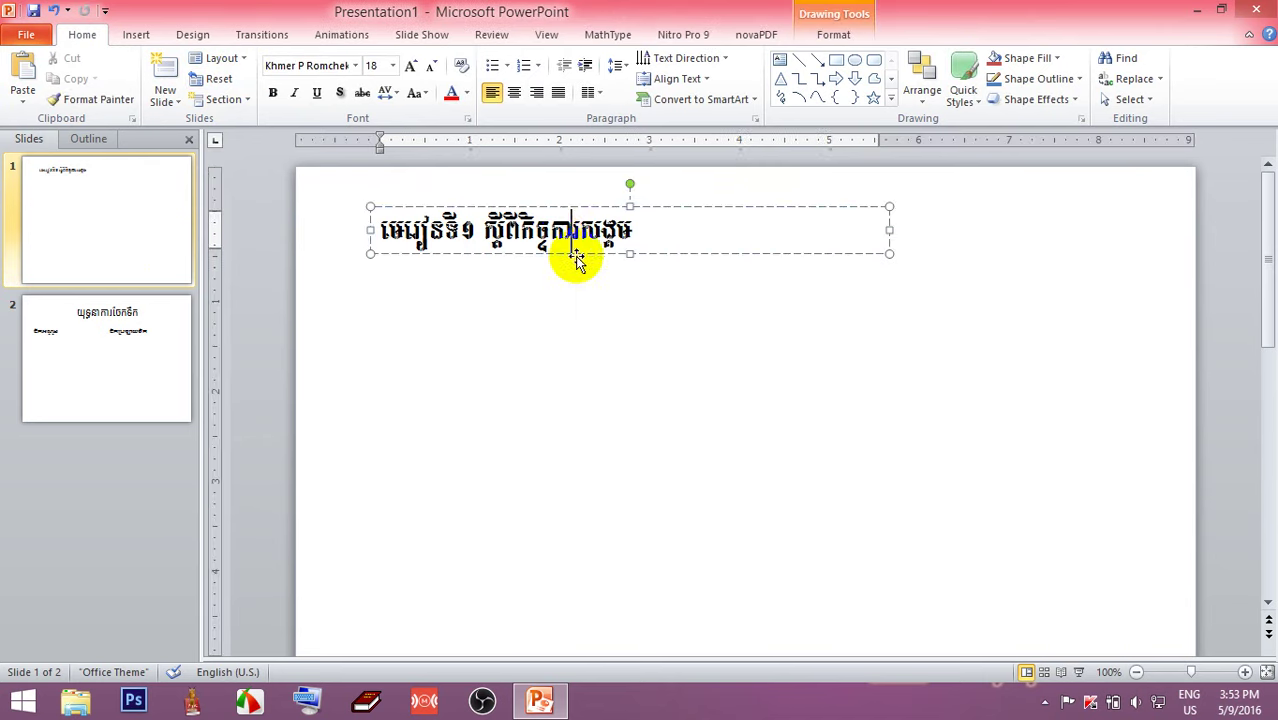
click(574, 254)
Copy the title box, paste a duplicate, and drag it below the original title.
right_click(578, 256)
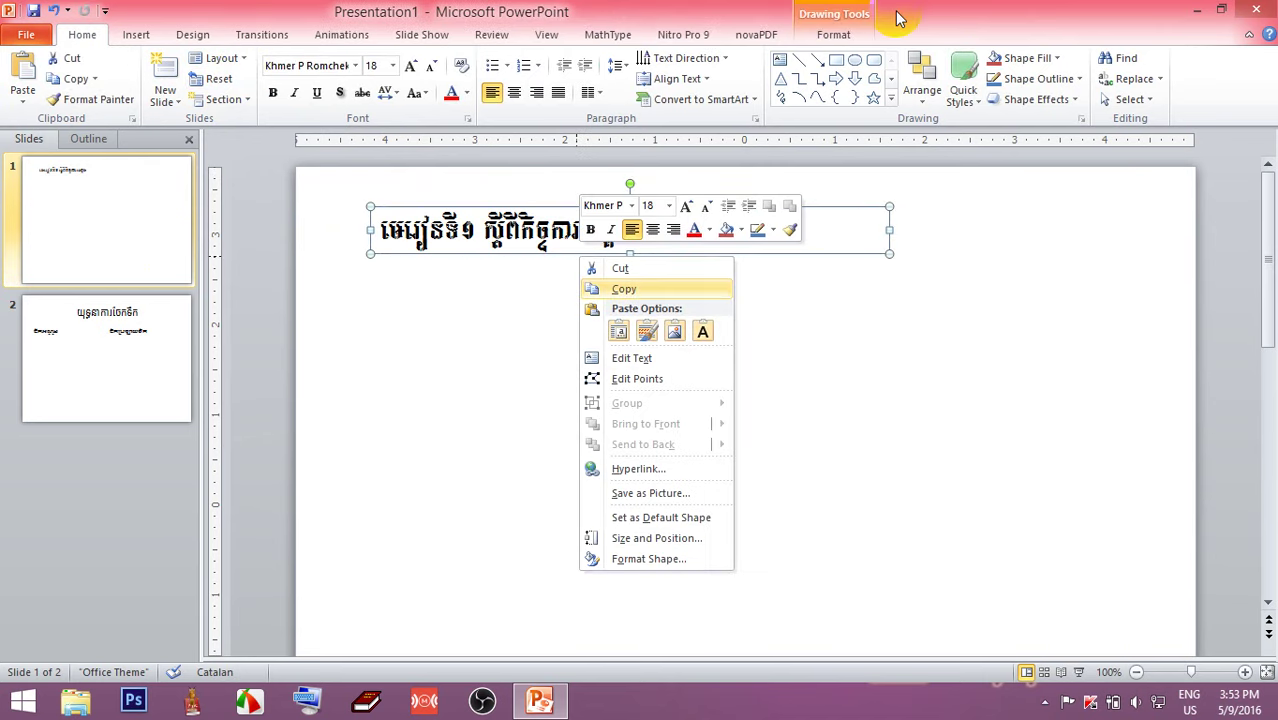
click(618, 289)
right_click(485, 328)
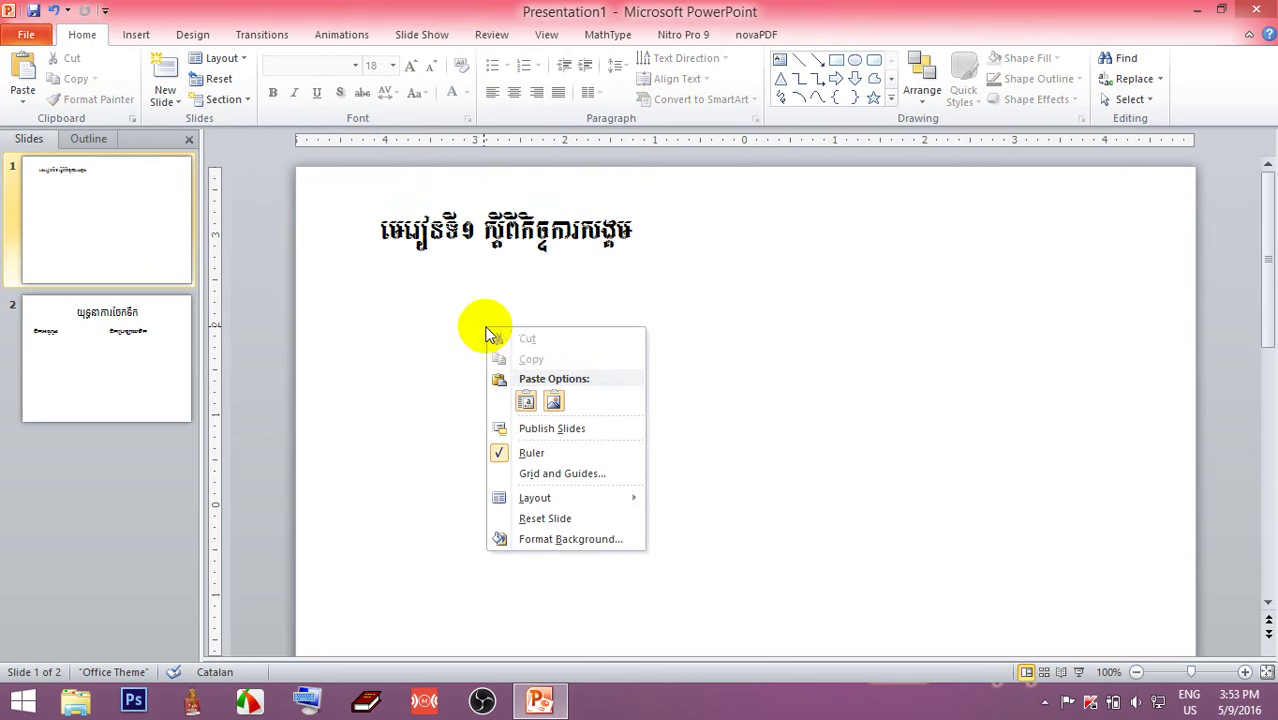
click(526, 402)
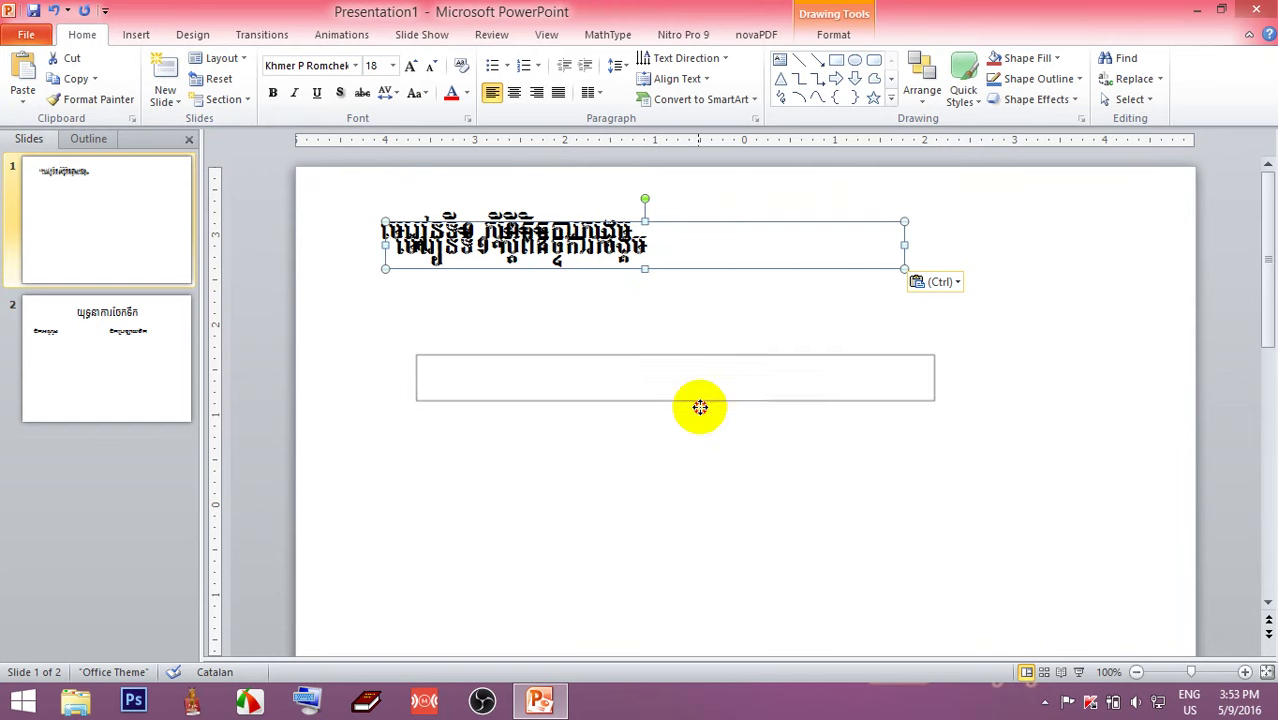
mouse_move(674, 272)
mouse_down()
mouse_move(605, 348)
mouse_move(251, 346)
mouse_up()
click(624, 355)
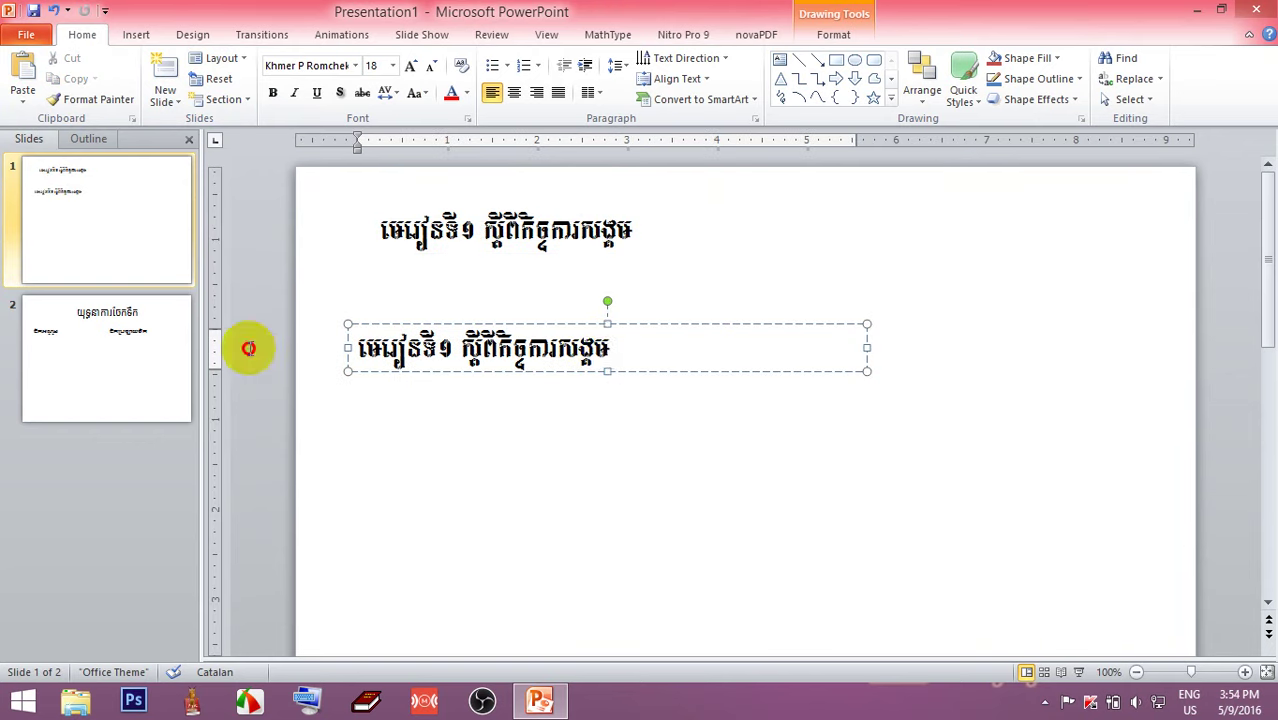
Set the duplicate to AKbalthom KhmerNew and Format Paint that font onto the title.
click(340, 66)
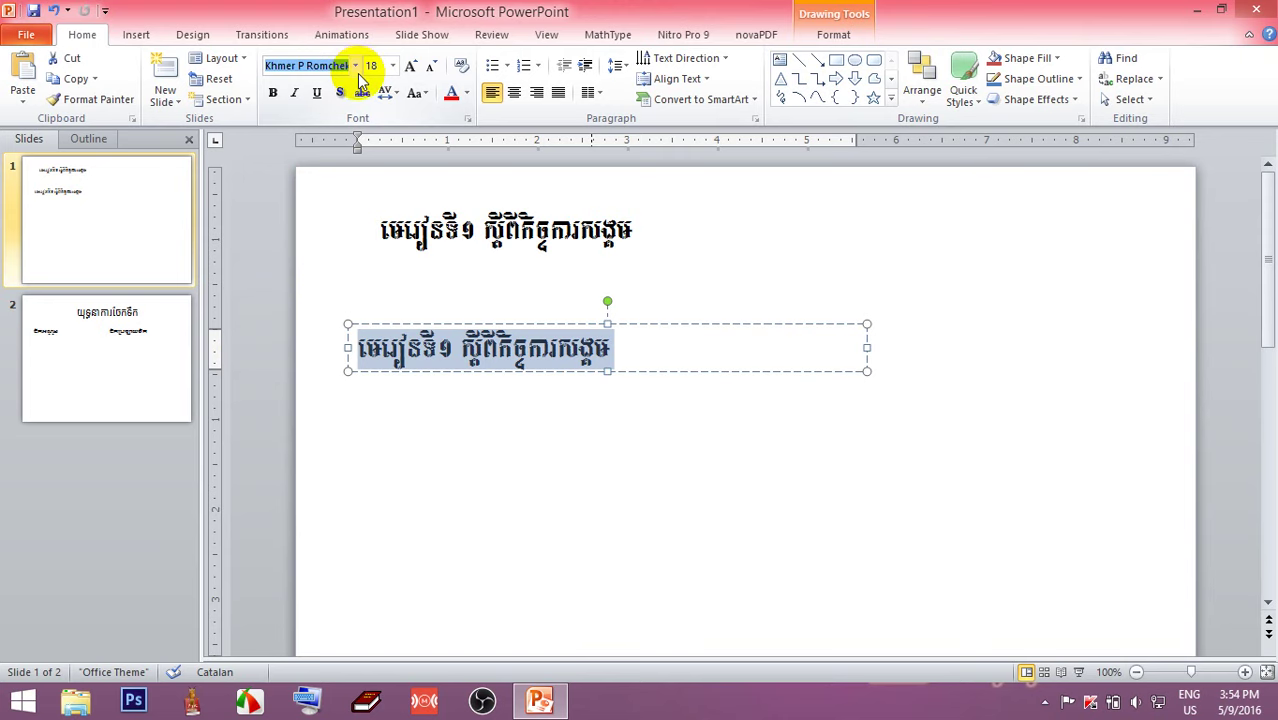
click(355, 66)
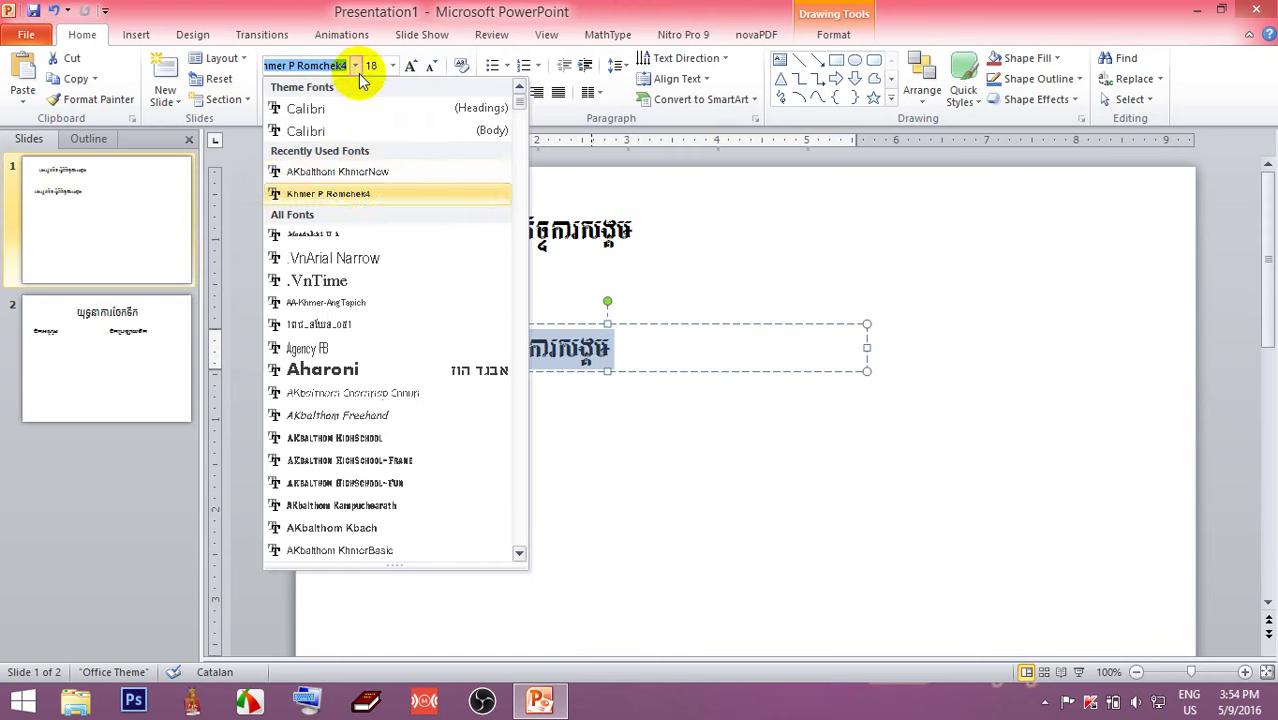
click(365, 173)
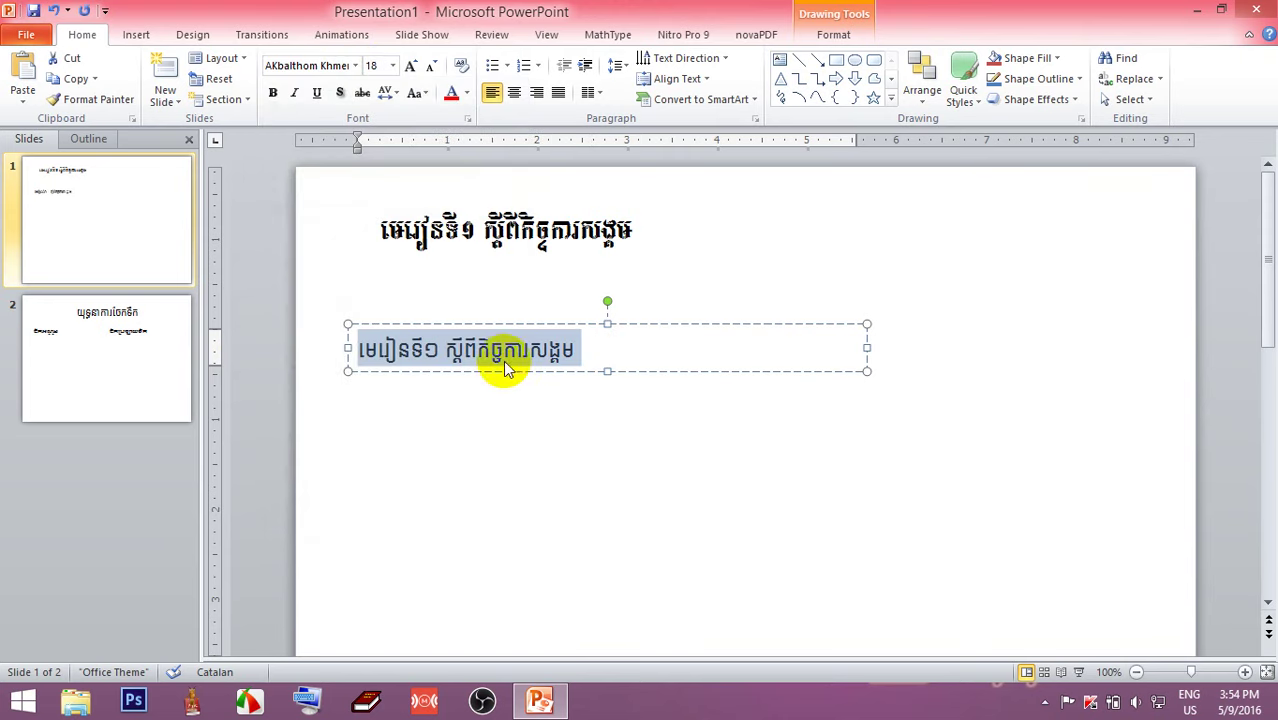
click(90, 99)
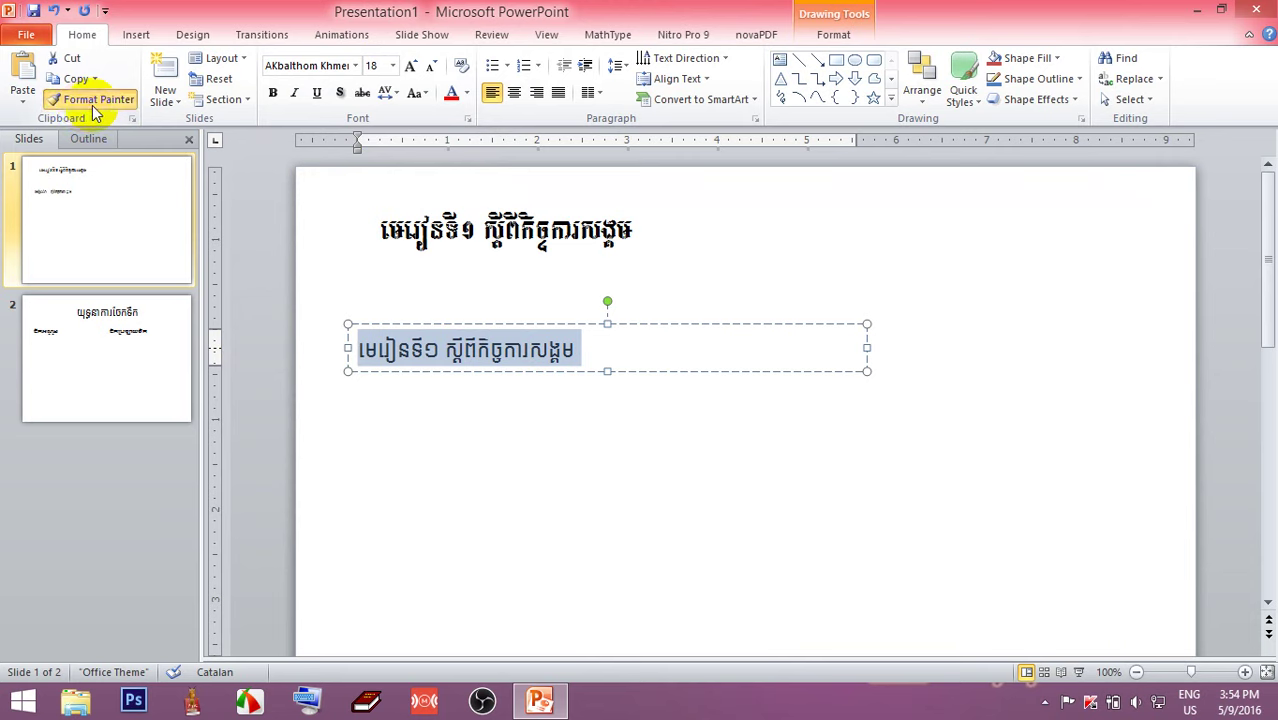
drag(627, 240, 365, 230)
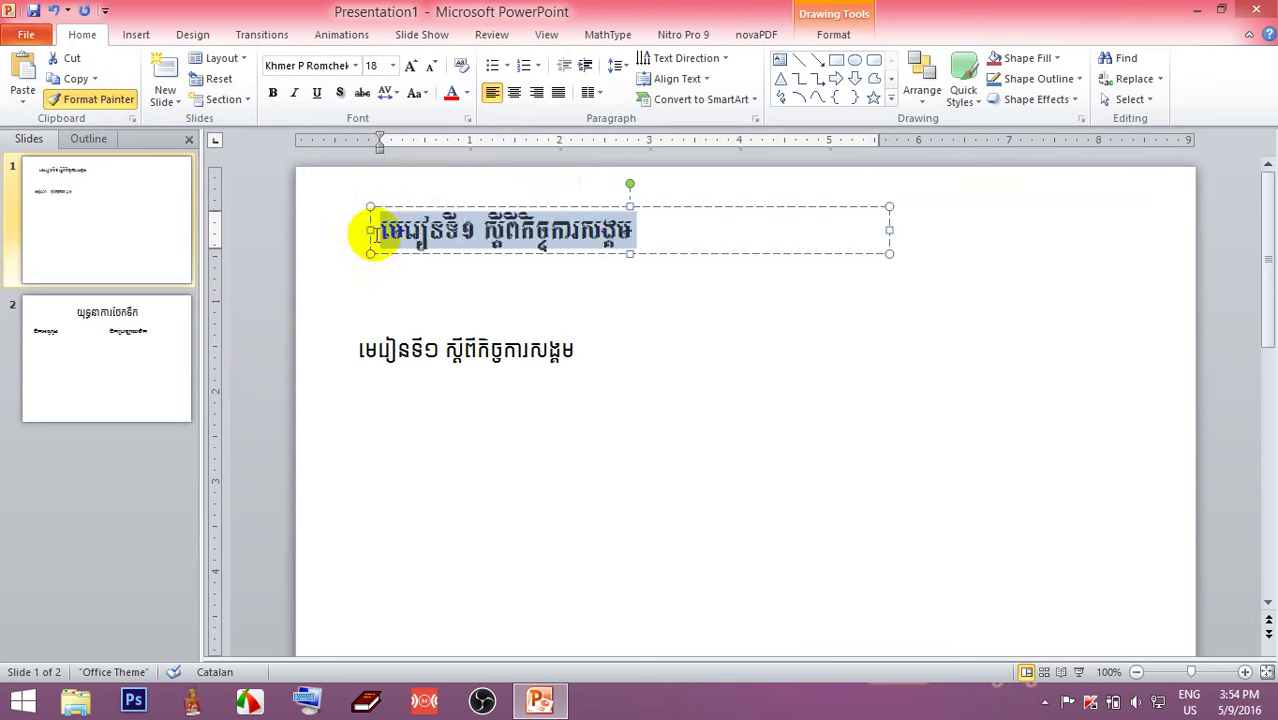
Move the second text box up so it sits just beneath the title.
click(571, 349)
mouse_move(632, 326)
mouse_down()
mouse_move(637, 283)
mouse_move(655, 280)
mouse_up()
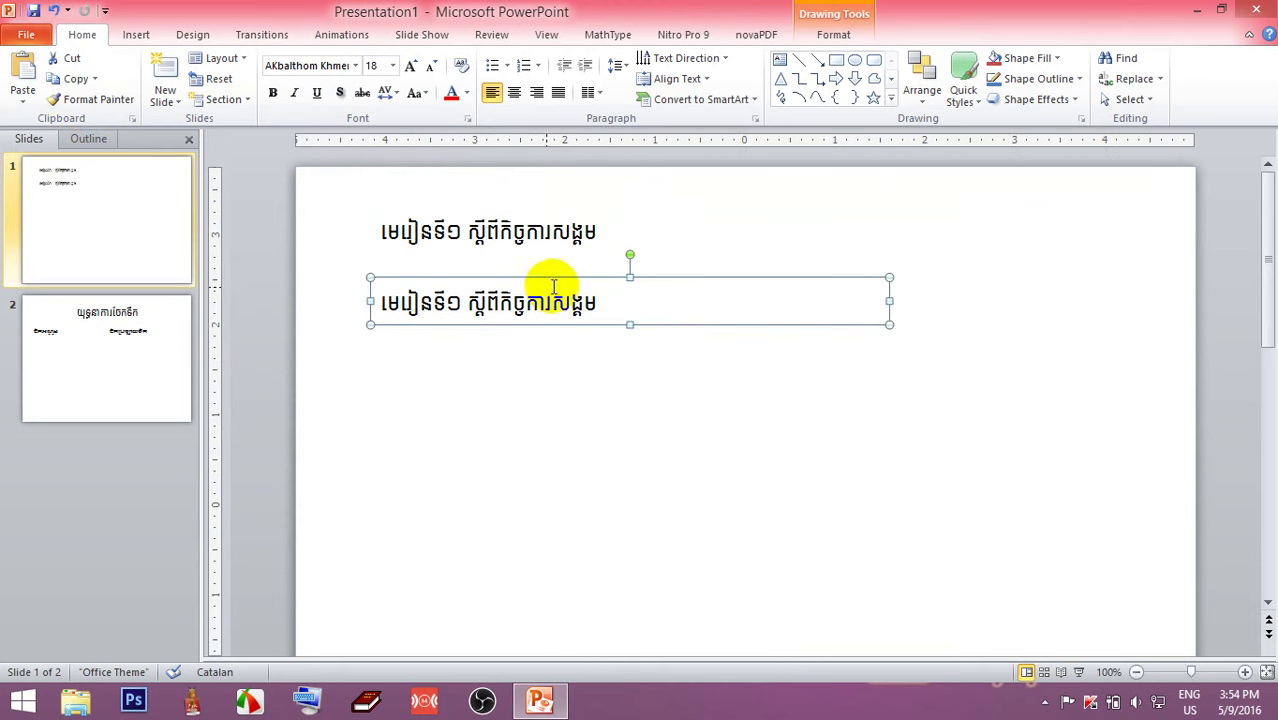
drag(561, 284, 568, 281)
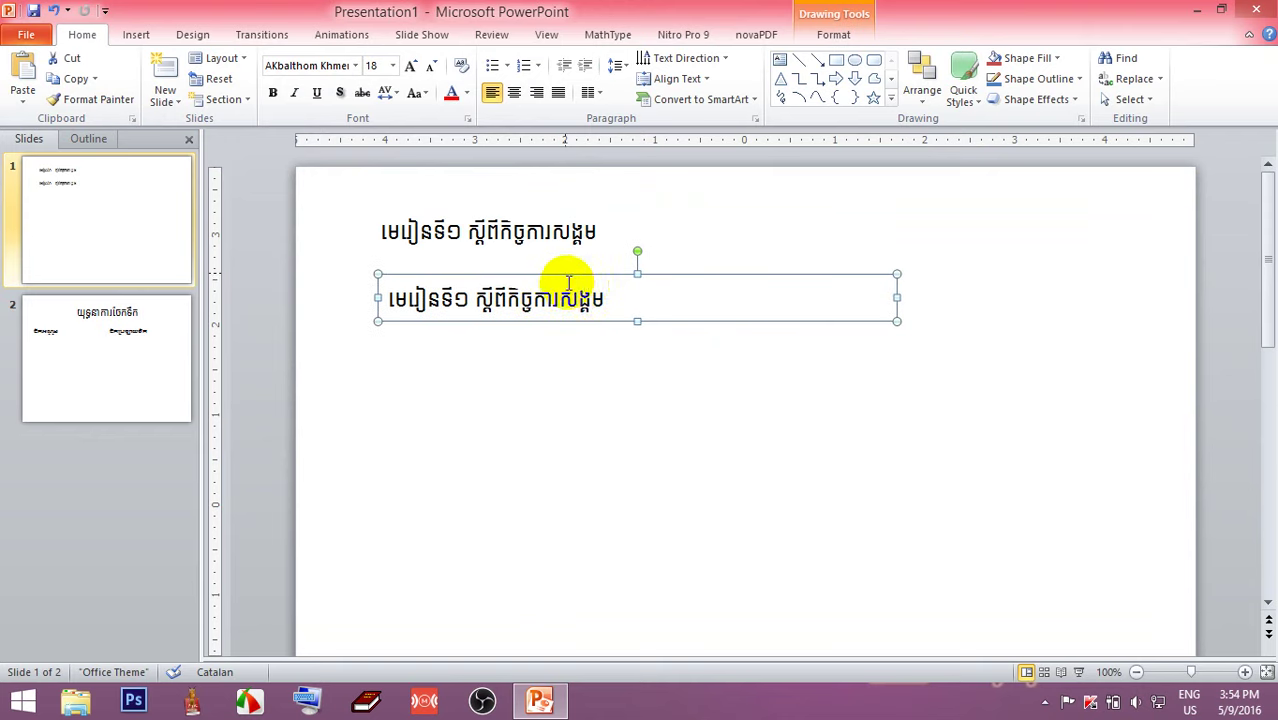
click(570, 230)
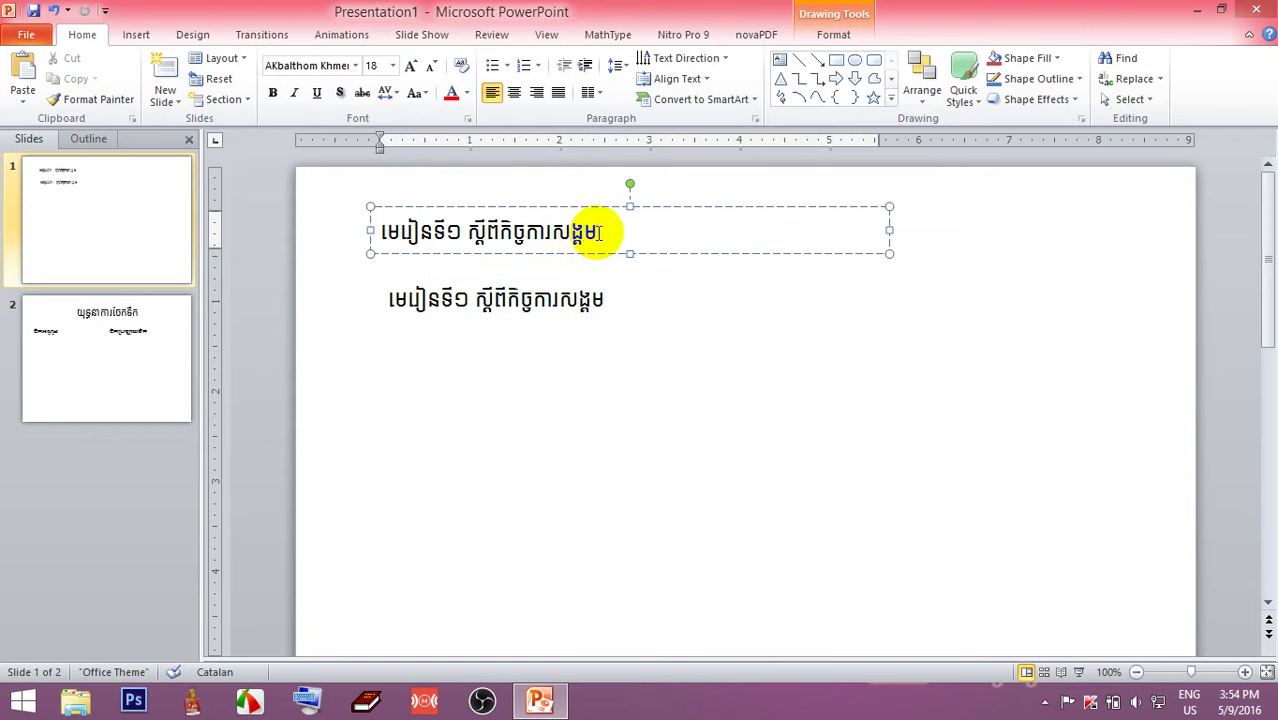
Give the selected title text red font colour, Bold, Italic, Underline and Shadow.
drag(597, 232, 348, 222)
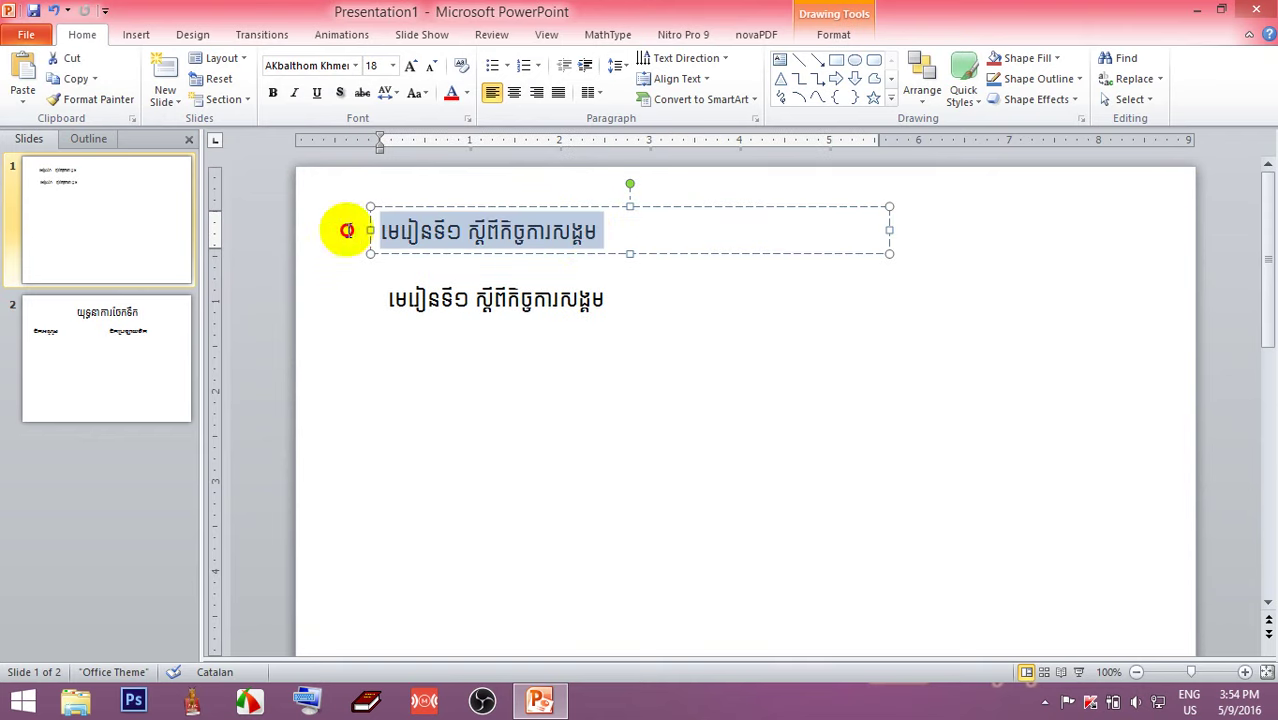
click(466, 92)
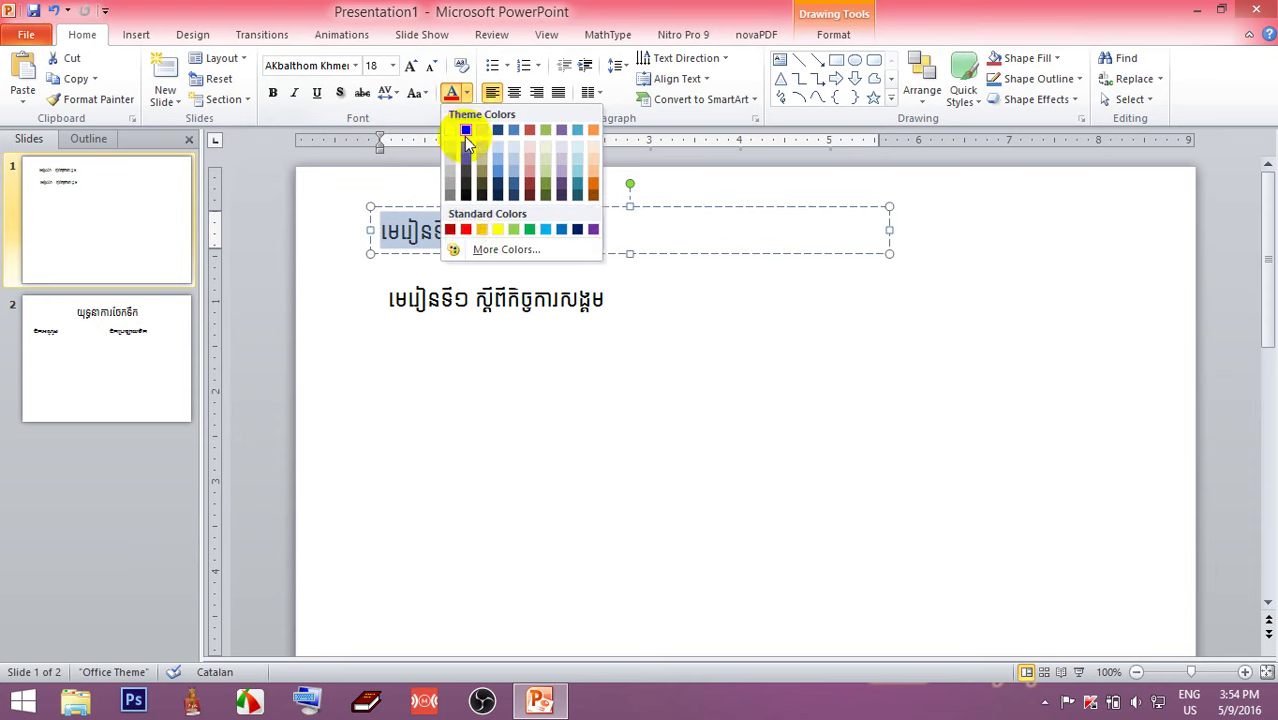
click(467, 230)
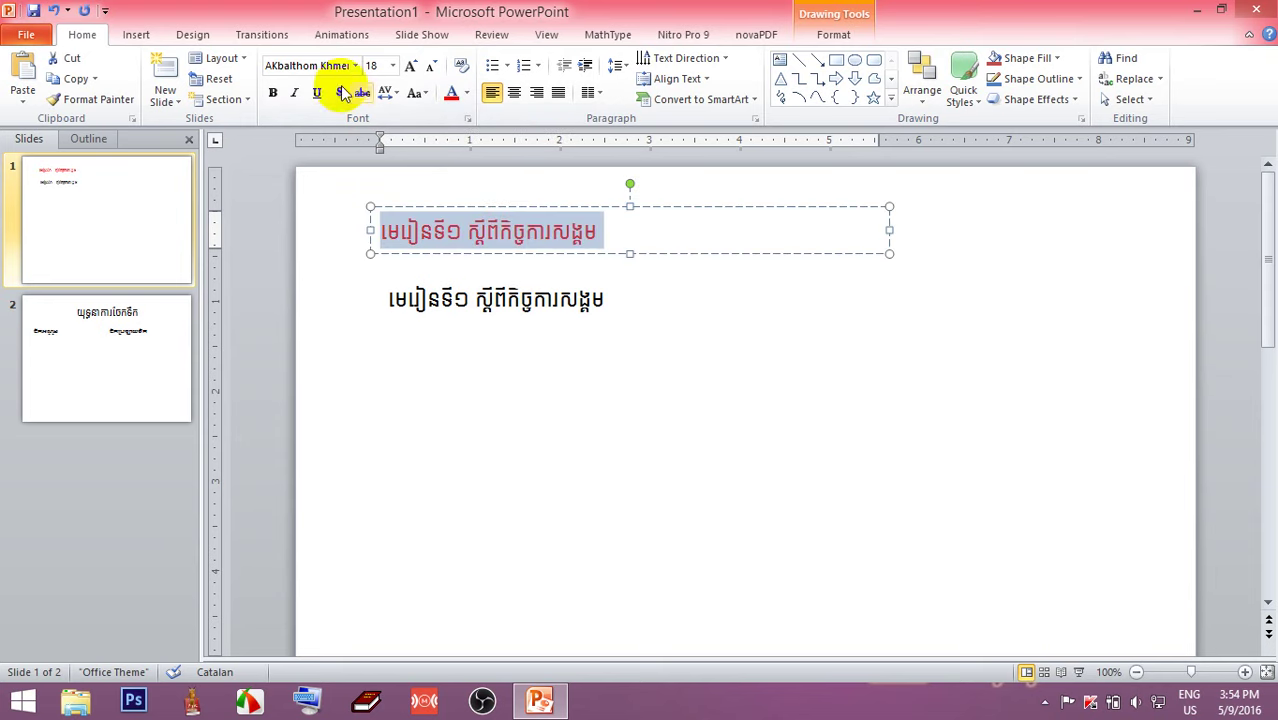
click(274, 94)
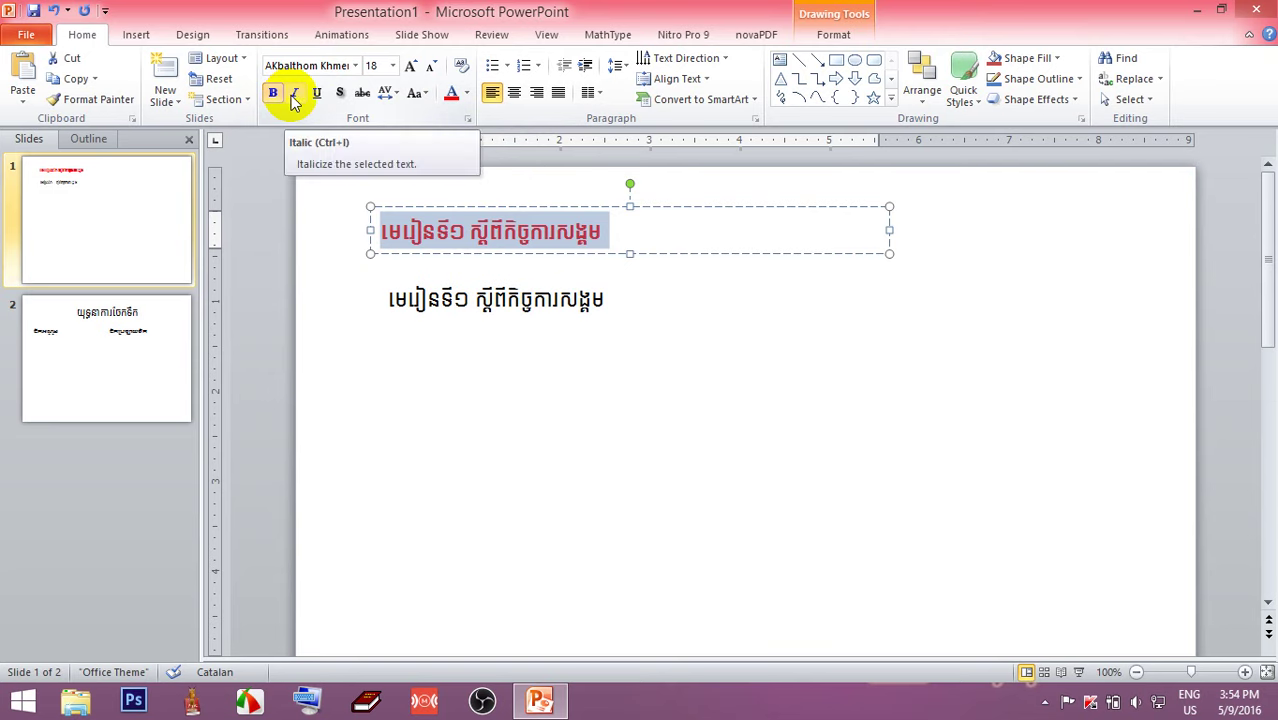
click(294, 94)
click(317, 94)
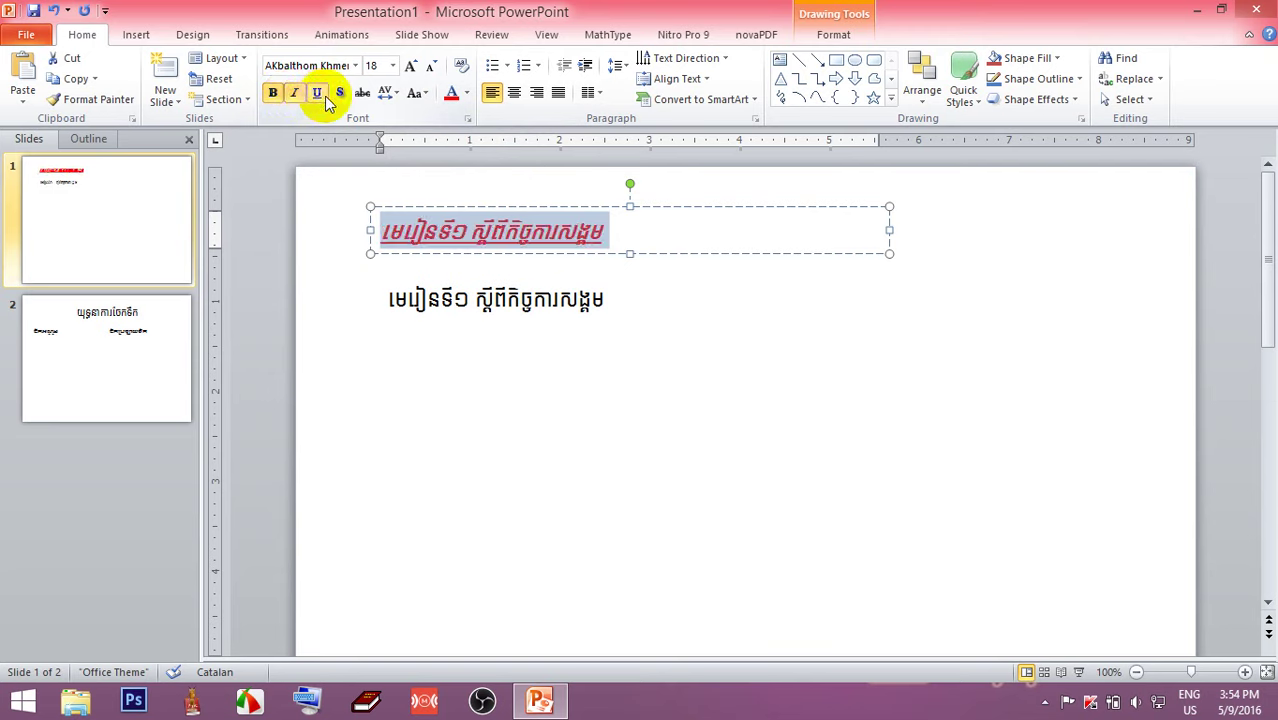
click(341, 95)
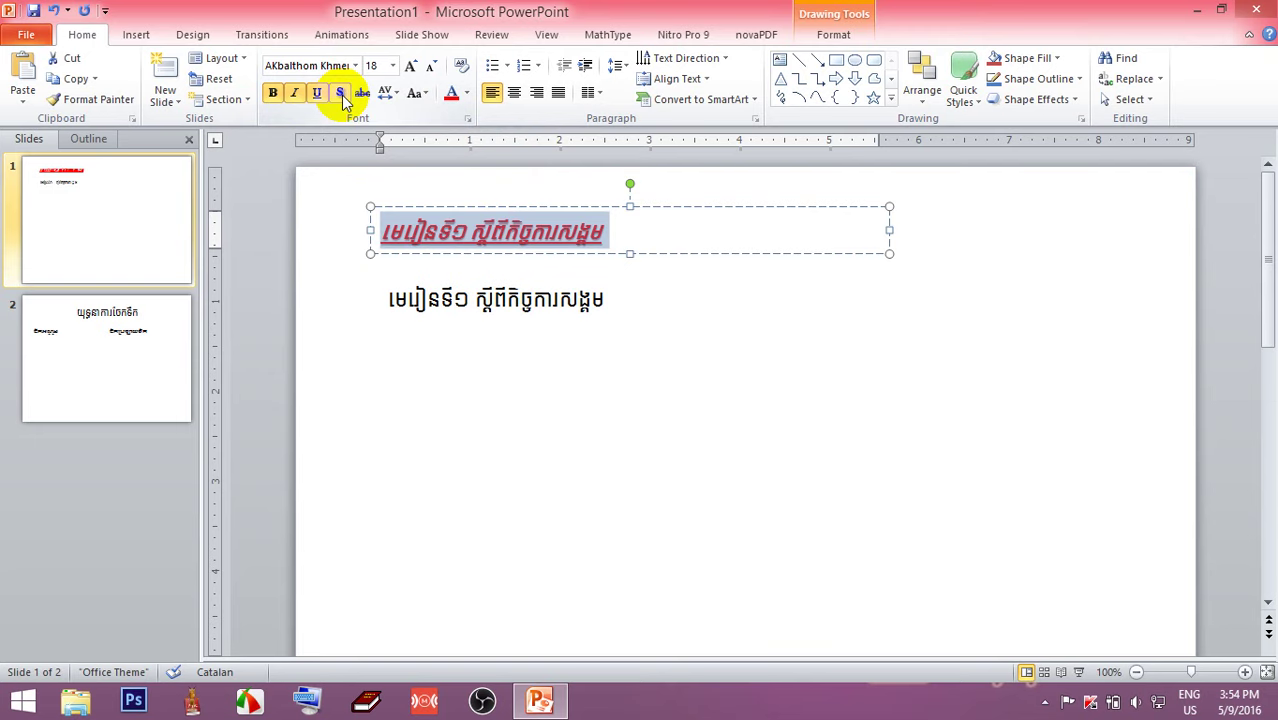
Deselect the title to check the result, then click back into its text.
click(612, 231)
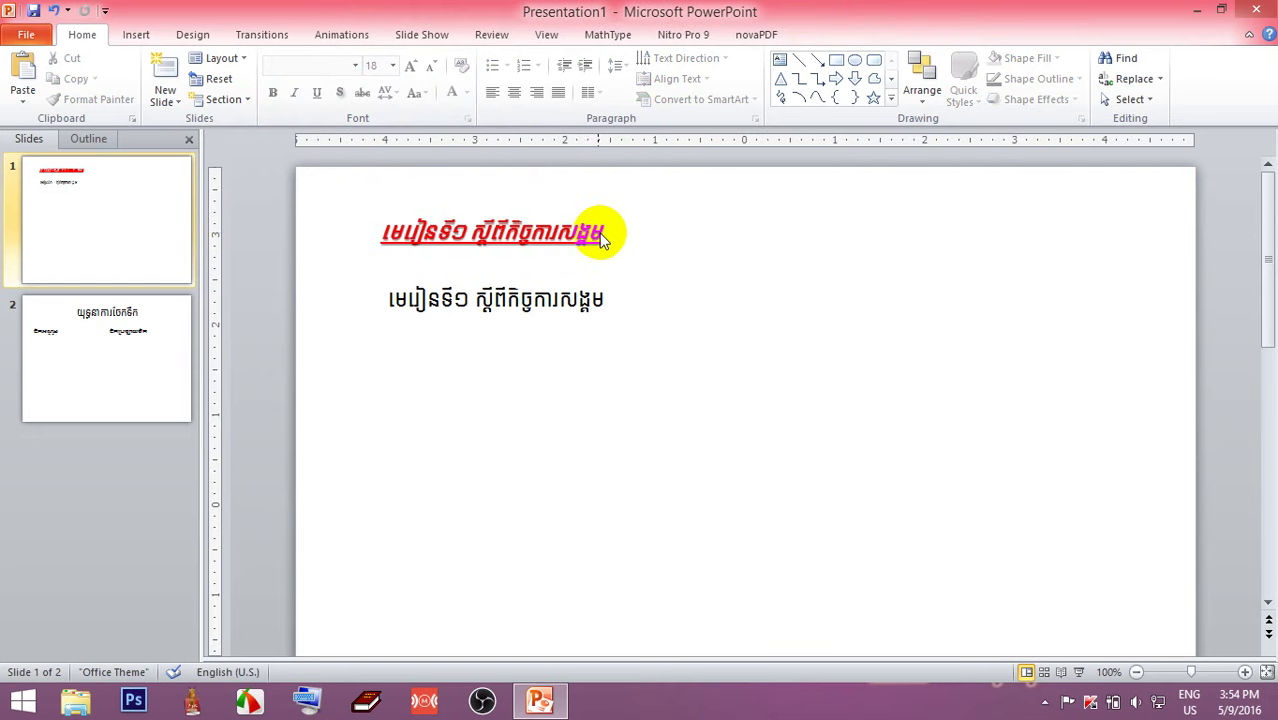
click(584, 232)
click(610, 233)
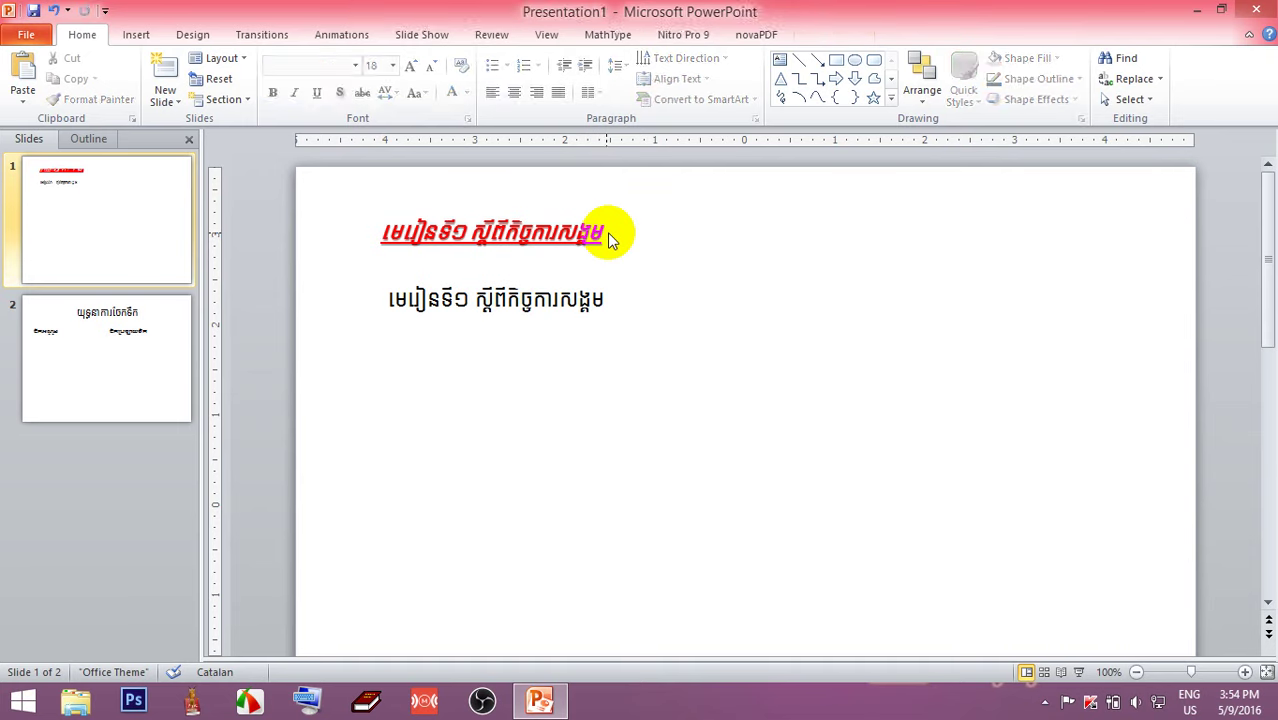
click(590, 232)
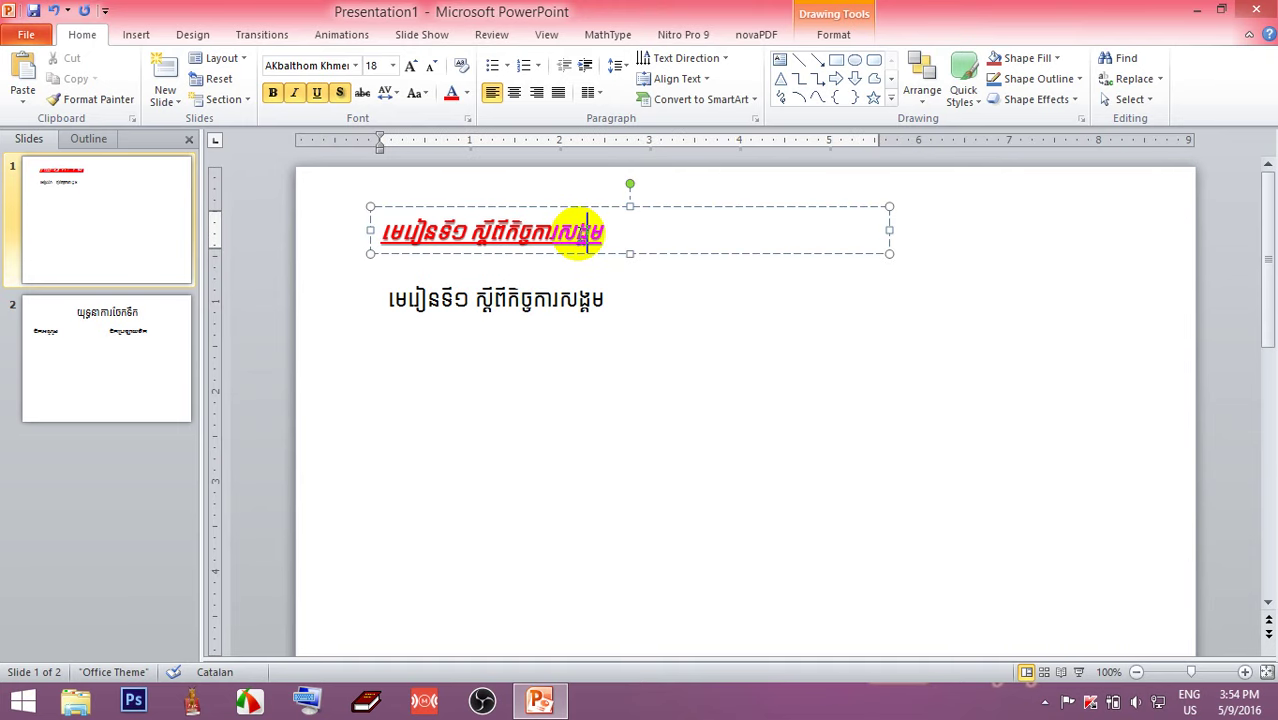
Select the title line and turn off its bold, italic and underline.
triple_click(580, 240)
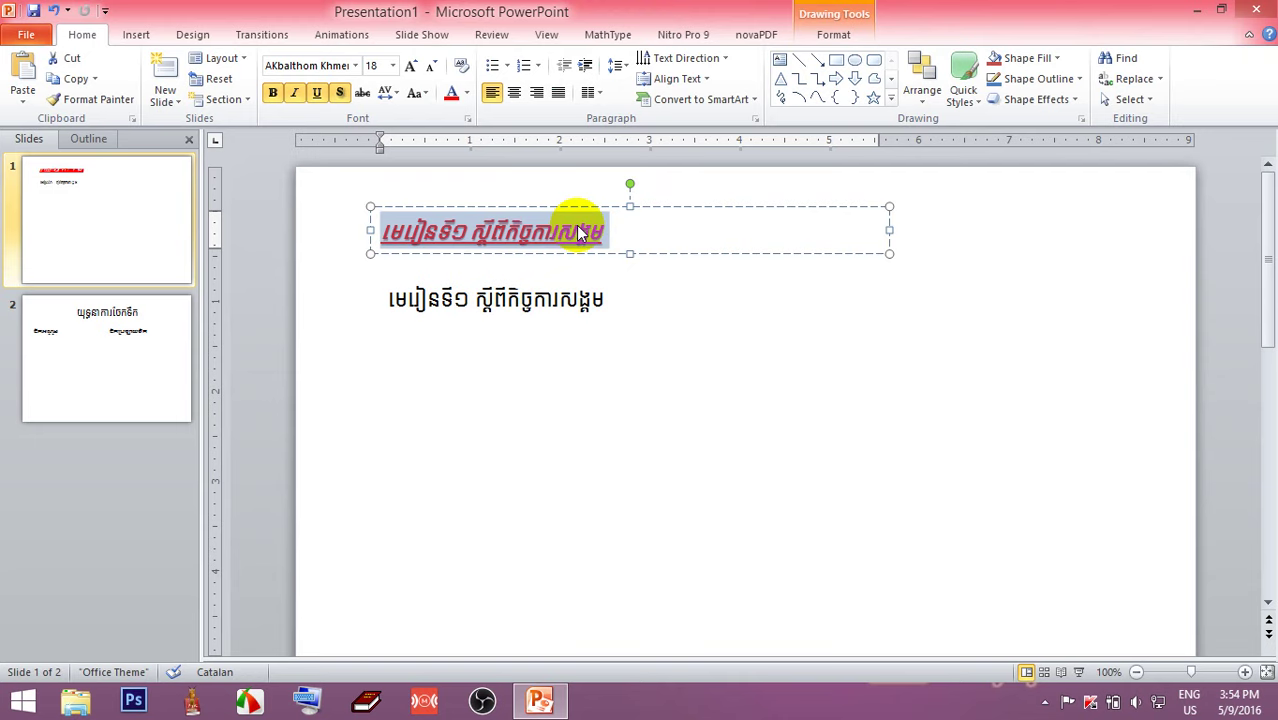
key(ctrl+b)
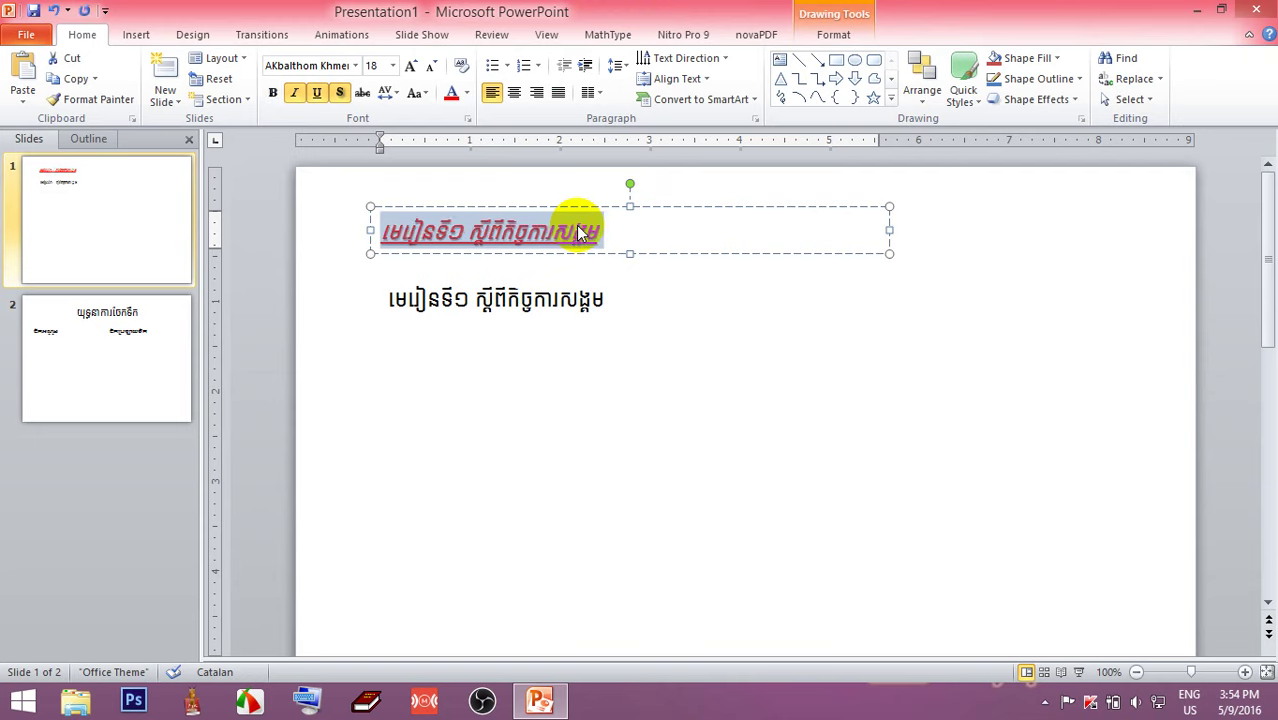
key(ctrl+b)
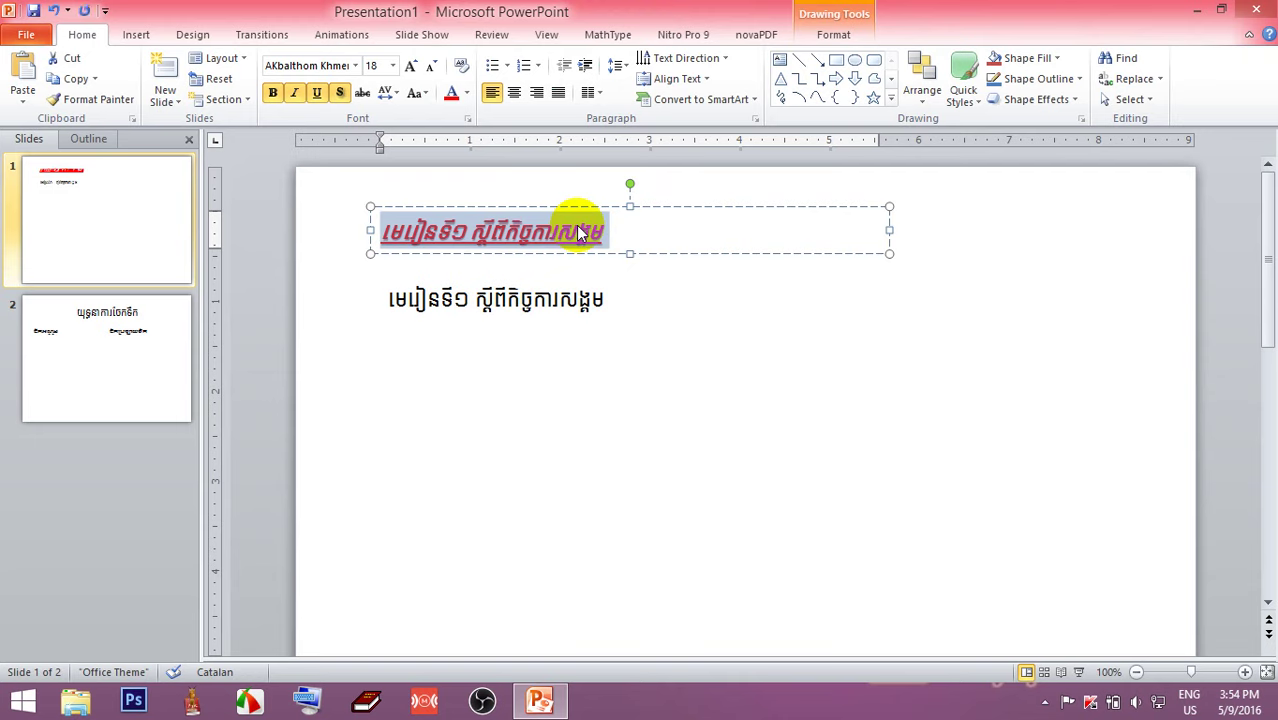
key(ctrl+b)
key(ctrl+b)
key(ctrl+b)
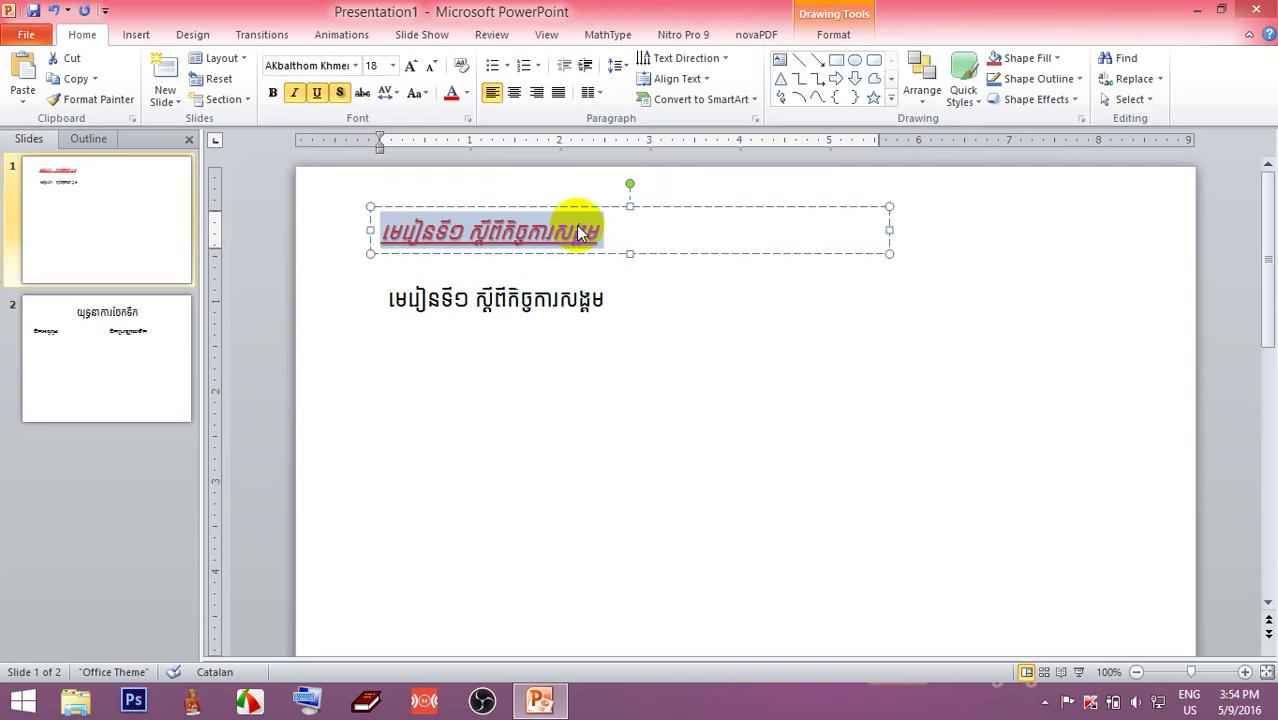
key(ctrl+b)
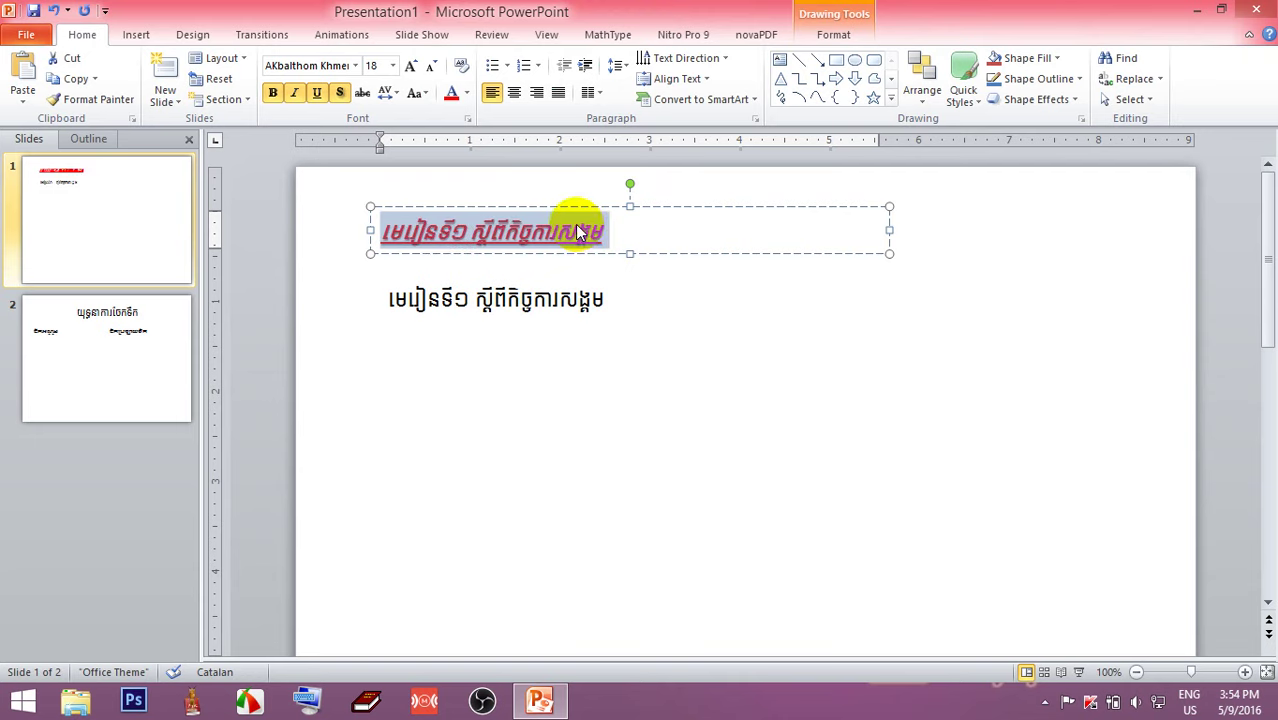
key(ctrl+i)
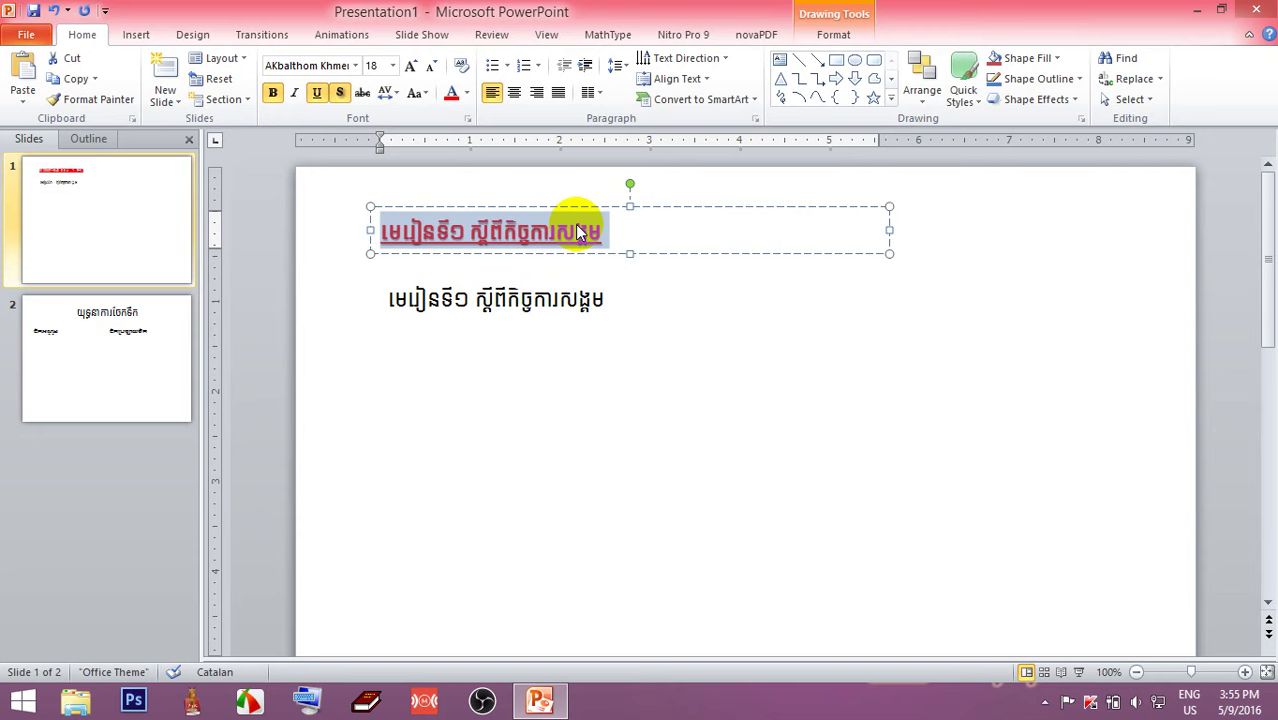
key(ctrl+u)
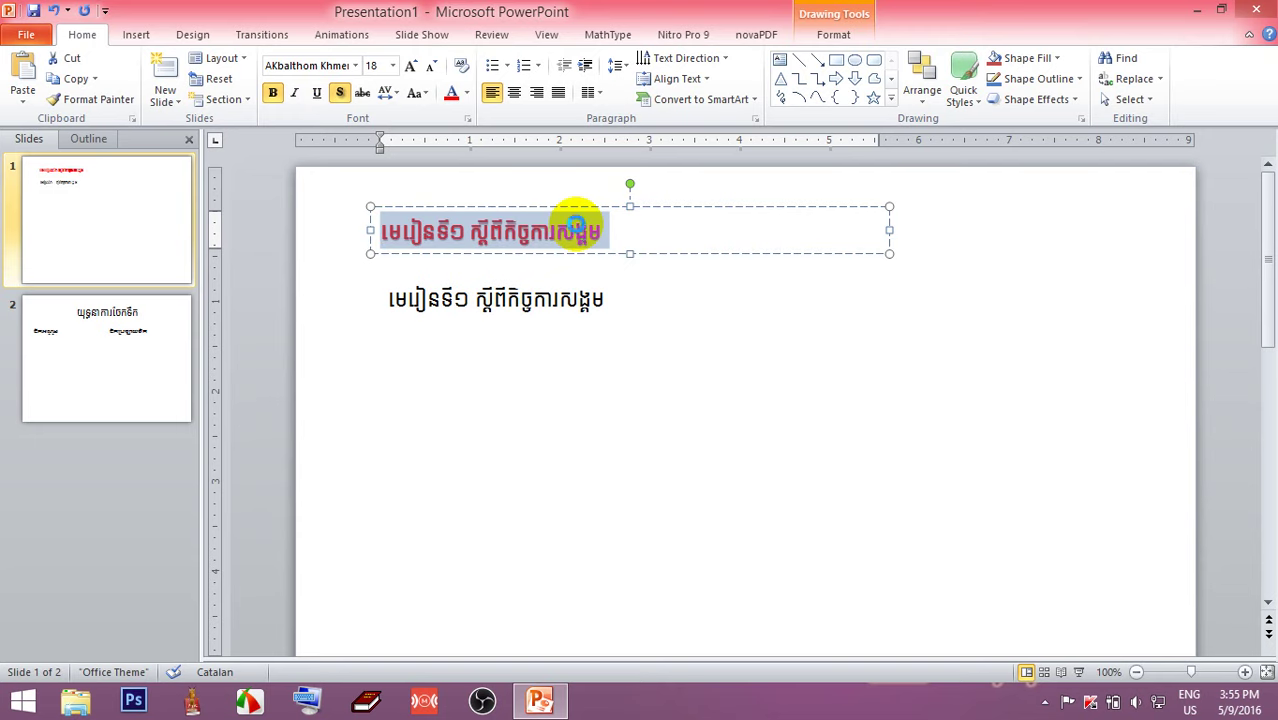
Cancel the Save As dialog and reapply Text Shadow to the title.
key(ctrl+s)
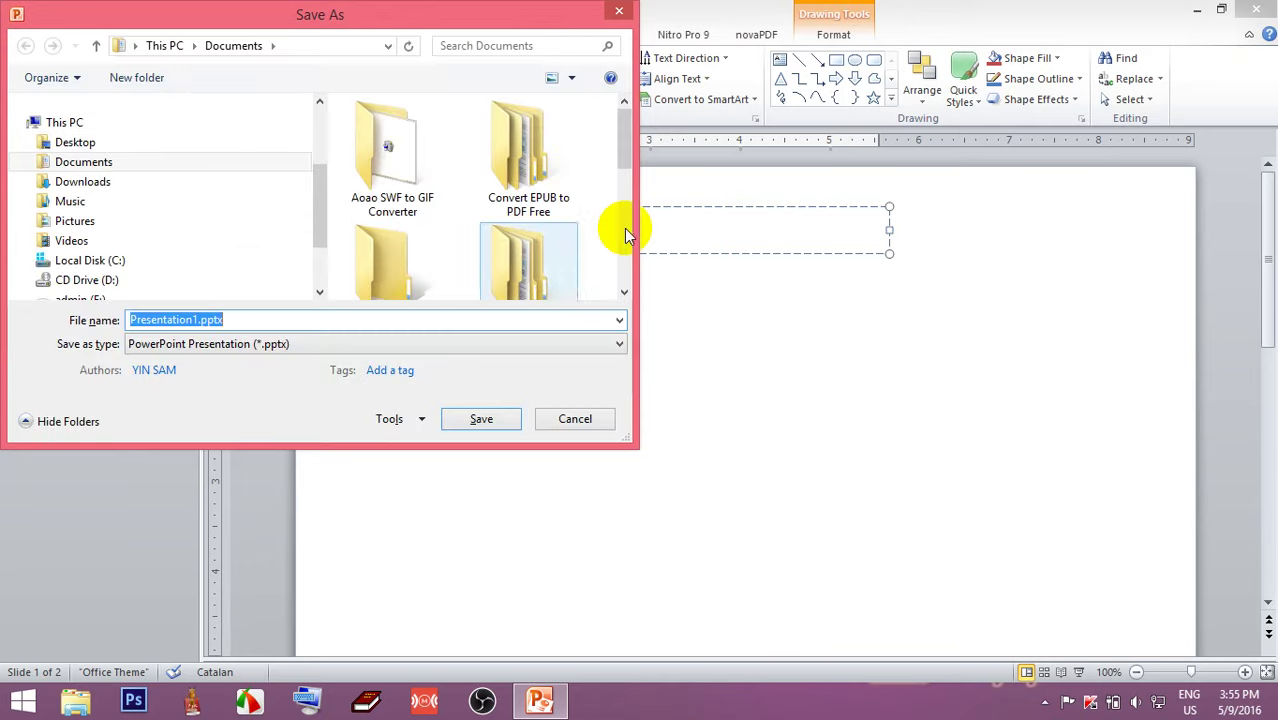
click(619, 10)
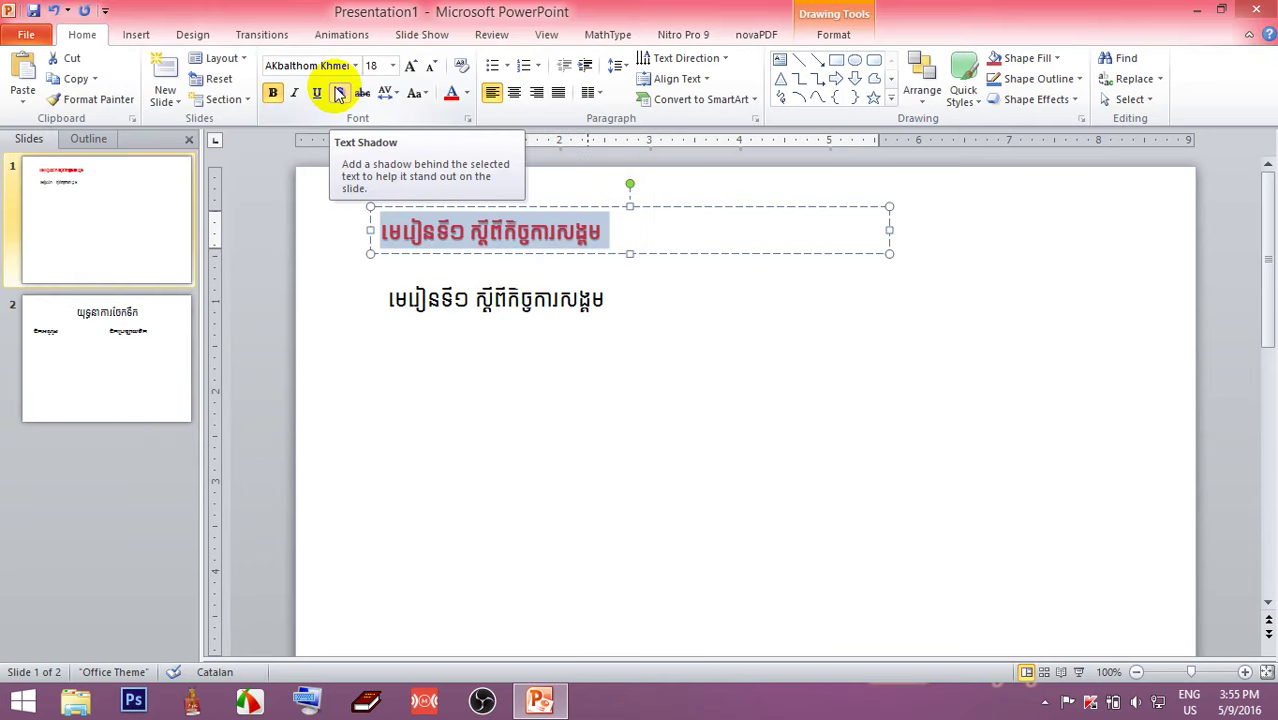
click(339, 93)
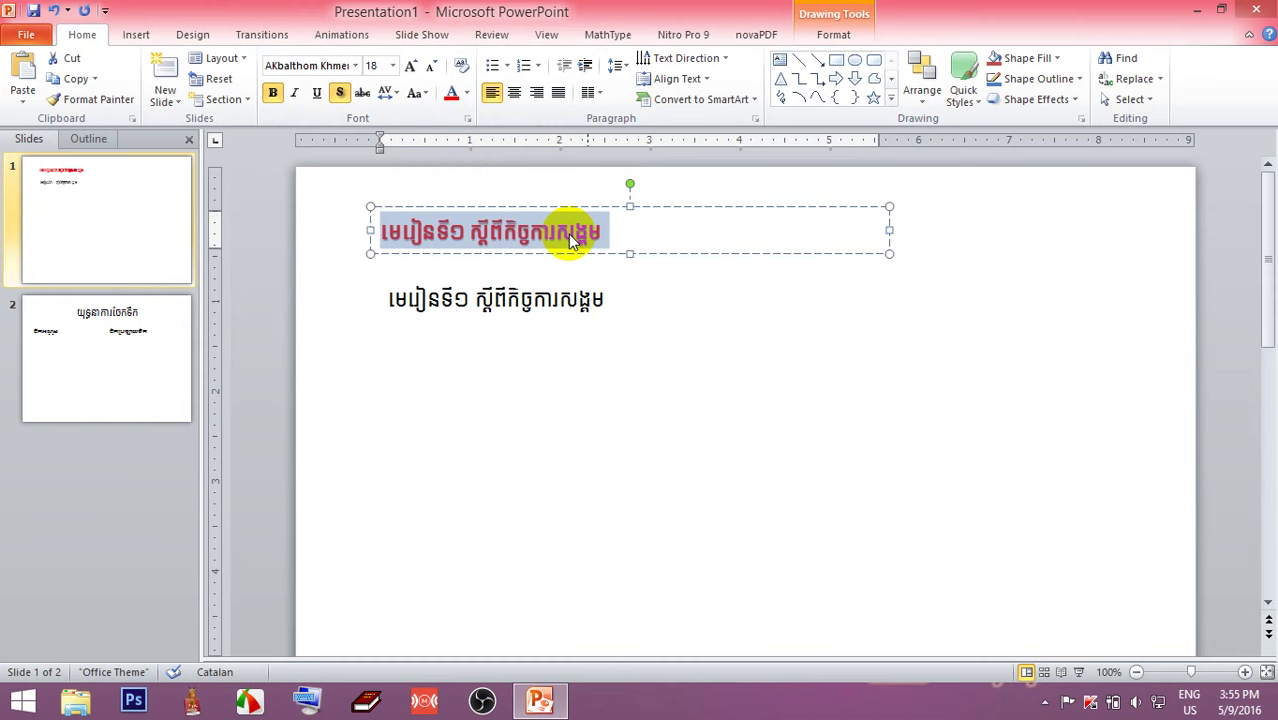
click(575, 235)
key(Escape)
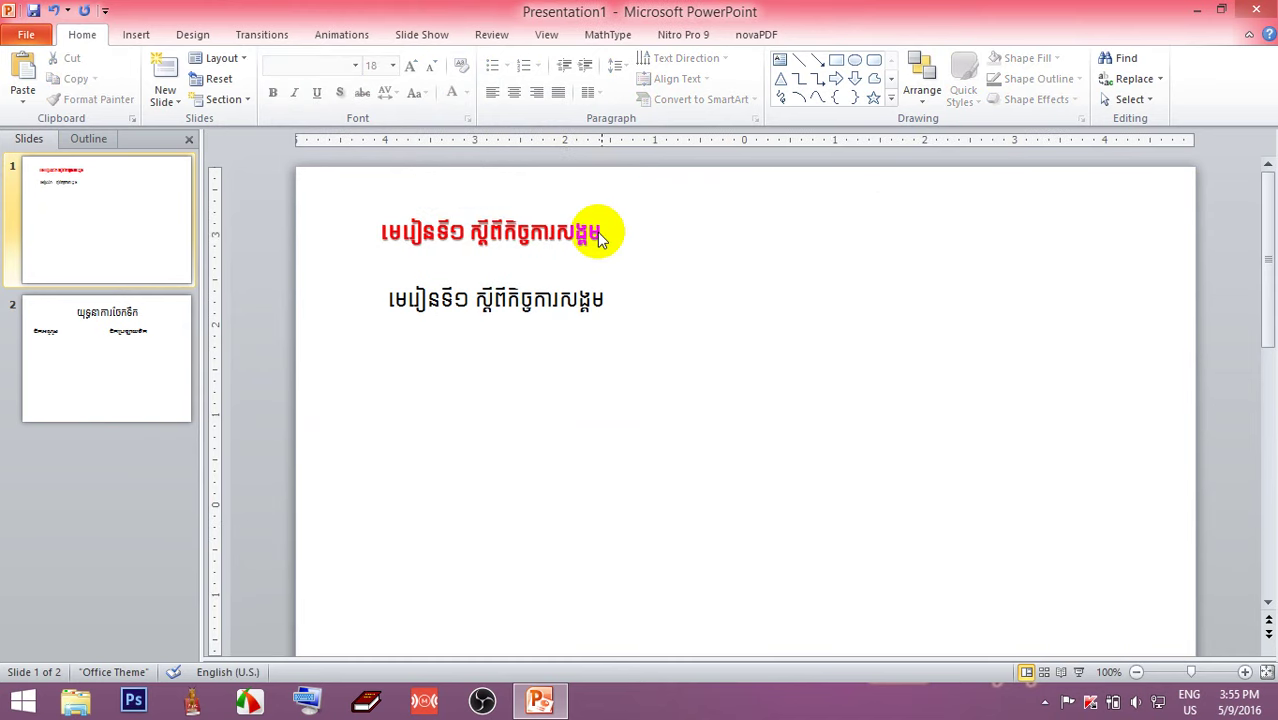
Reselect the whole title text and press Ctrl+B to remove bold.
click(570, 232)
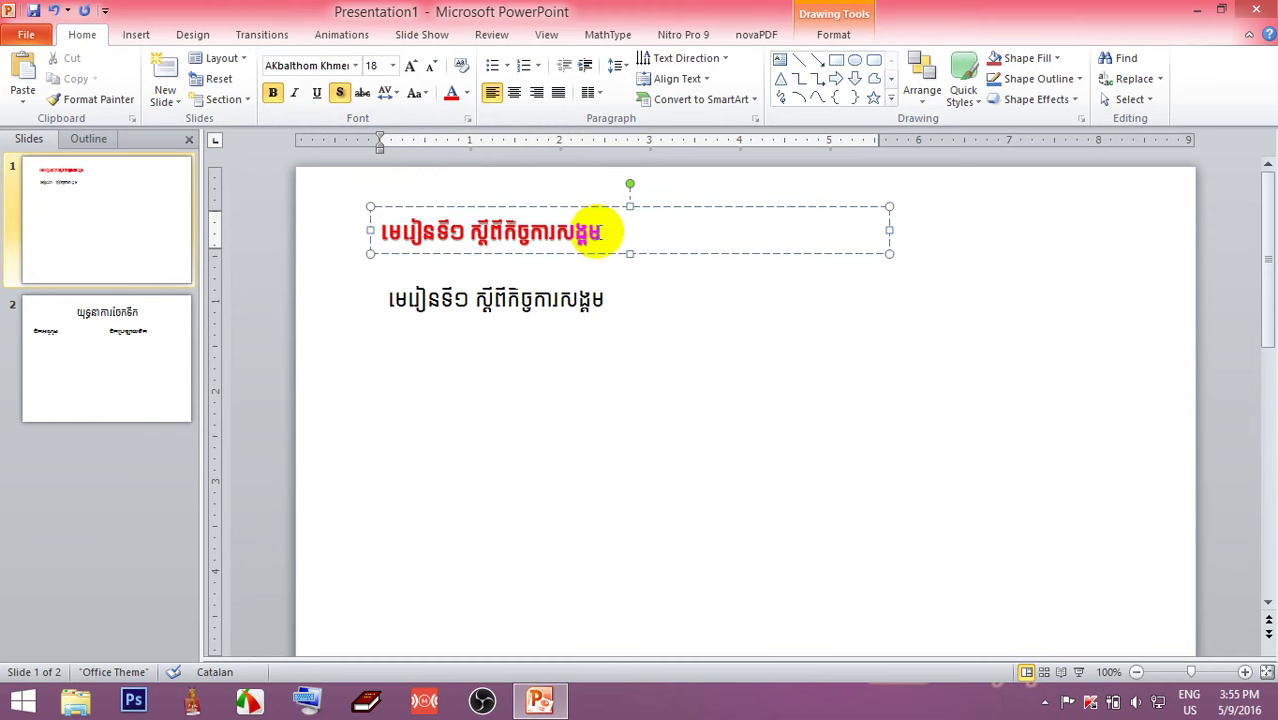
drag(600, 232, 337, 234)
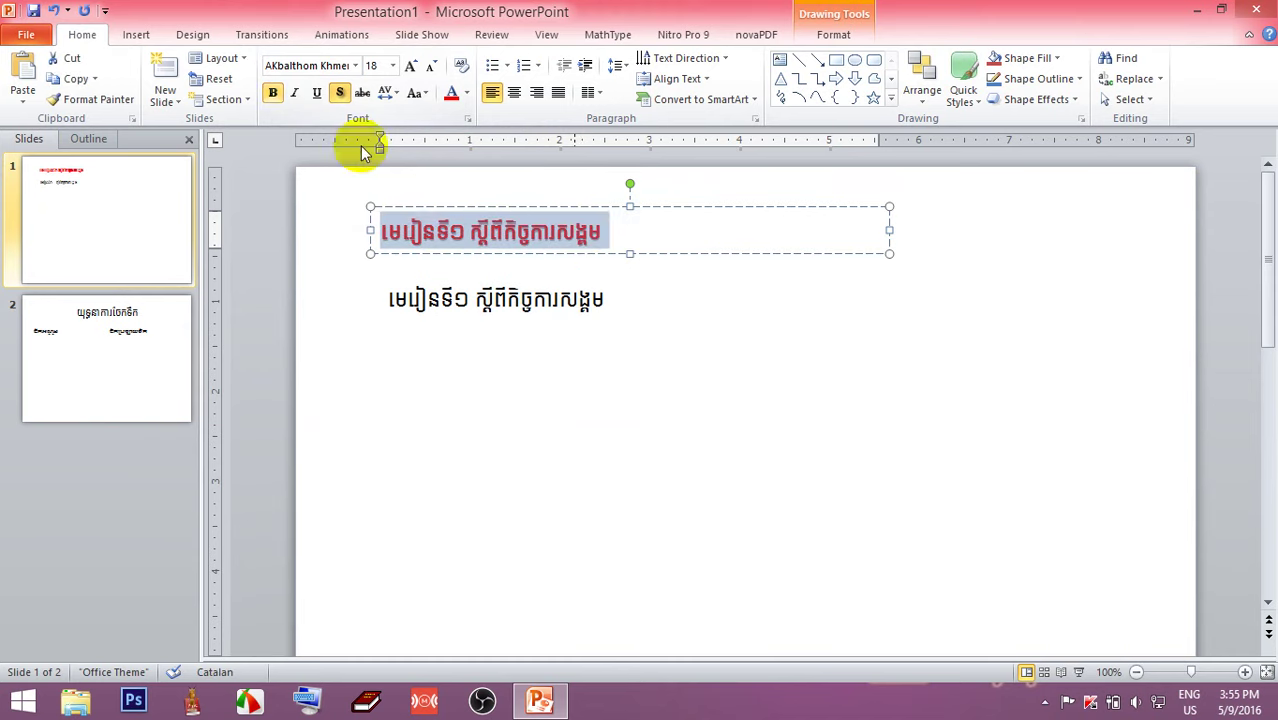
key(ctrl+b)
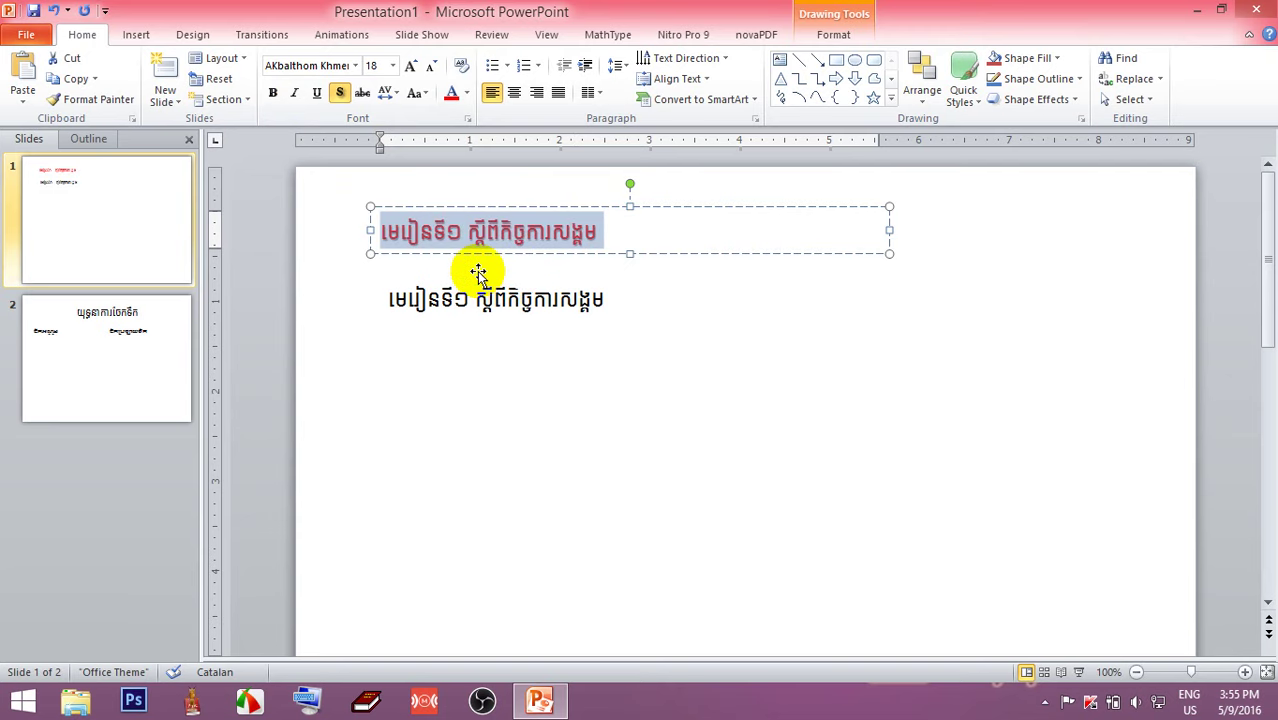
Deselect the title and zoom in and out to inspect the slide.
scroll(478, 274, up, 5)
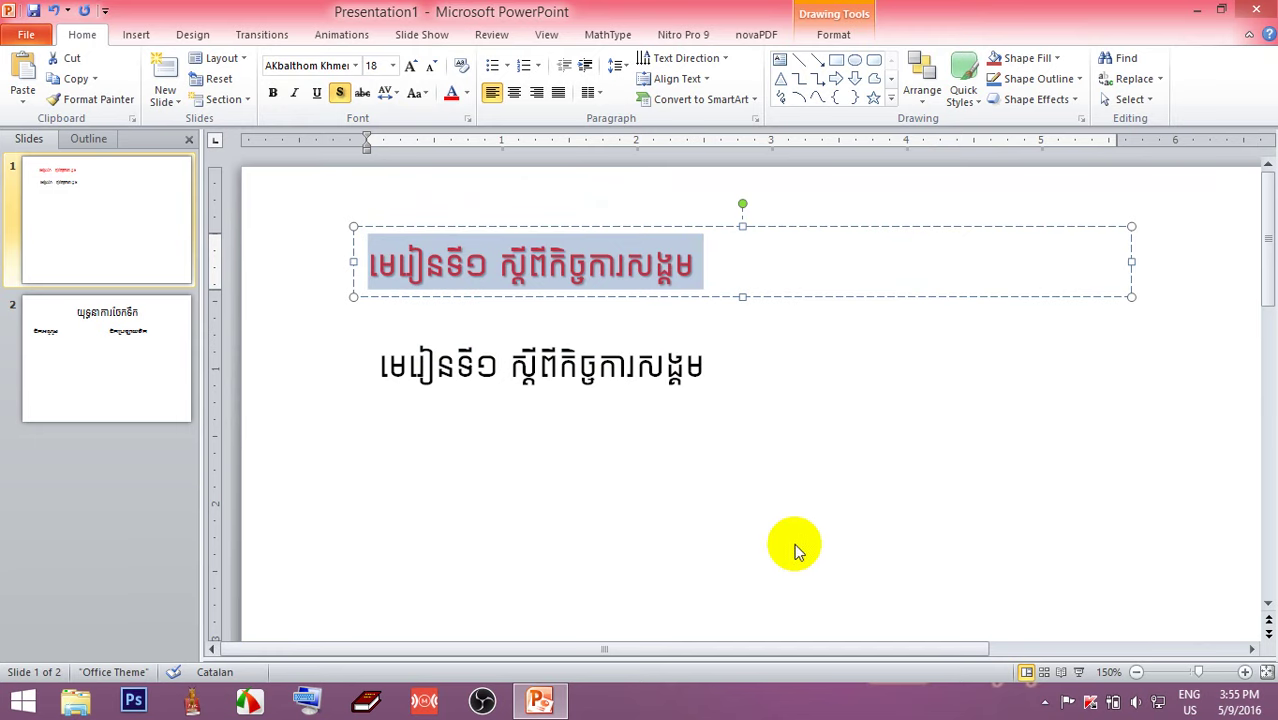
click(733, 517)
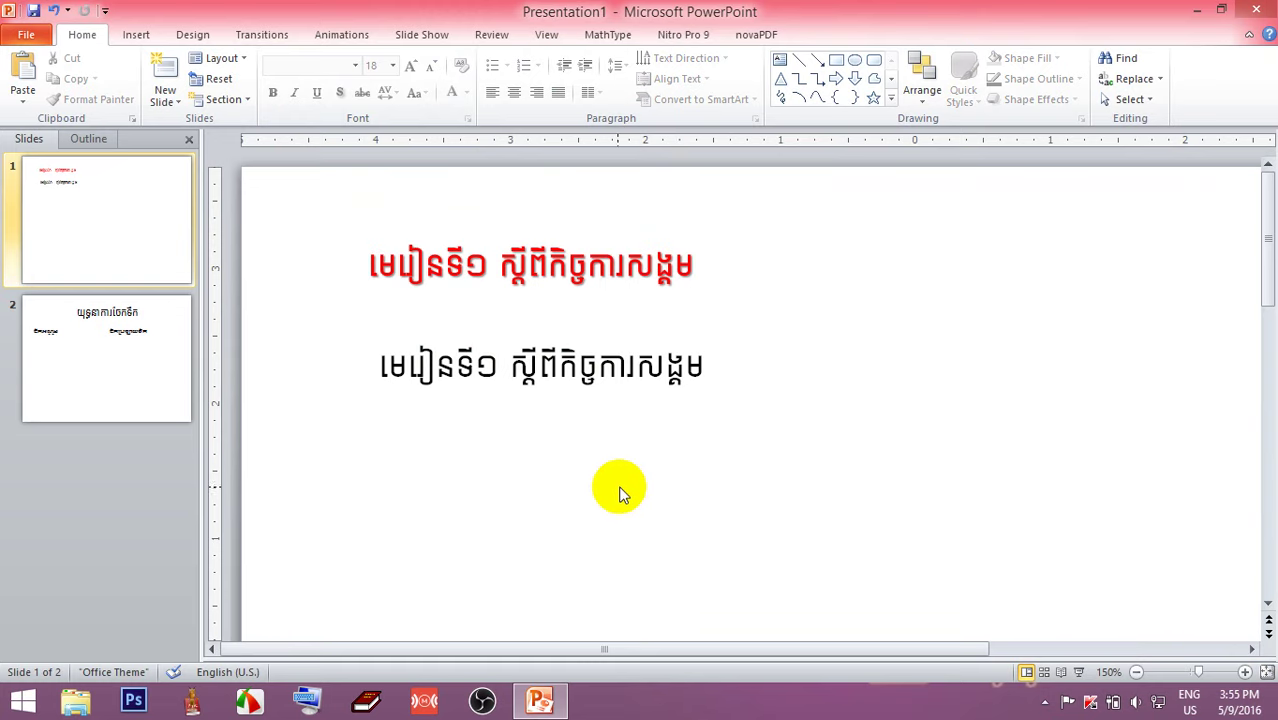
scroll(621, 493, up, 5)
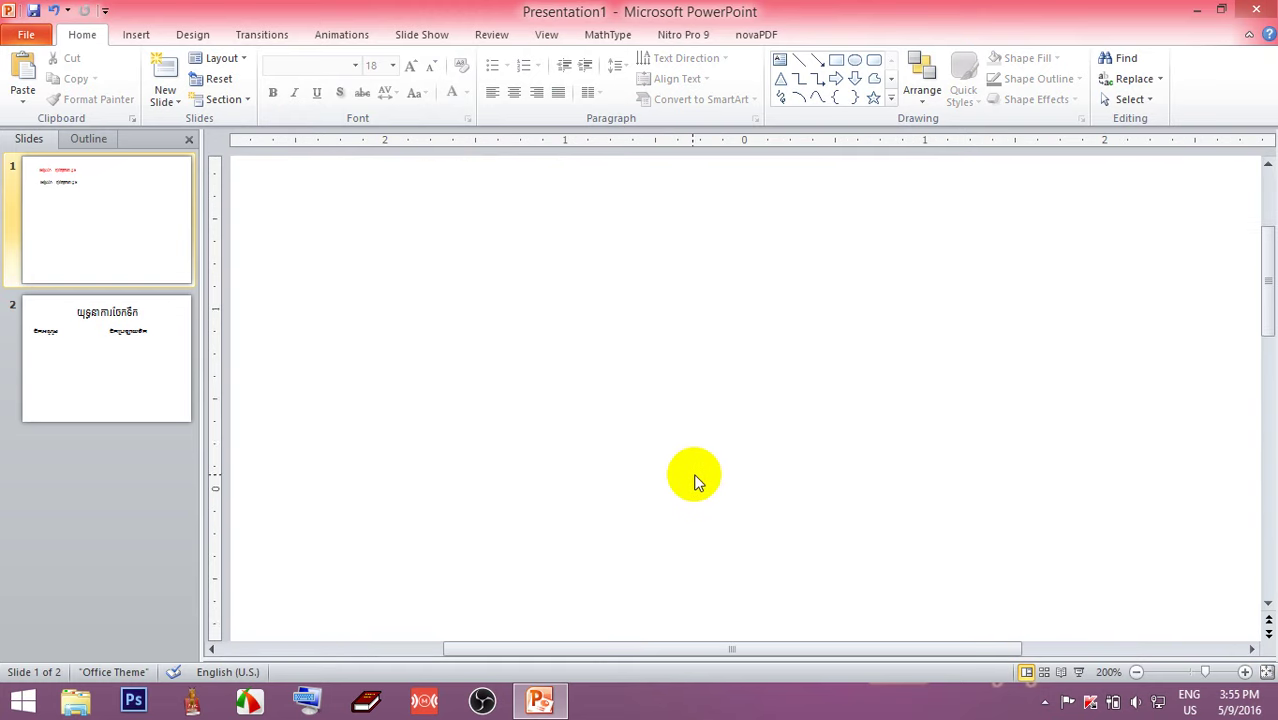
scroll(690, 477, up, 3)
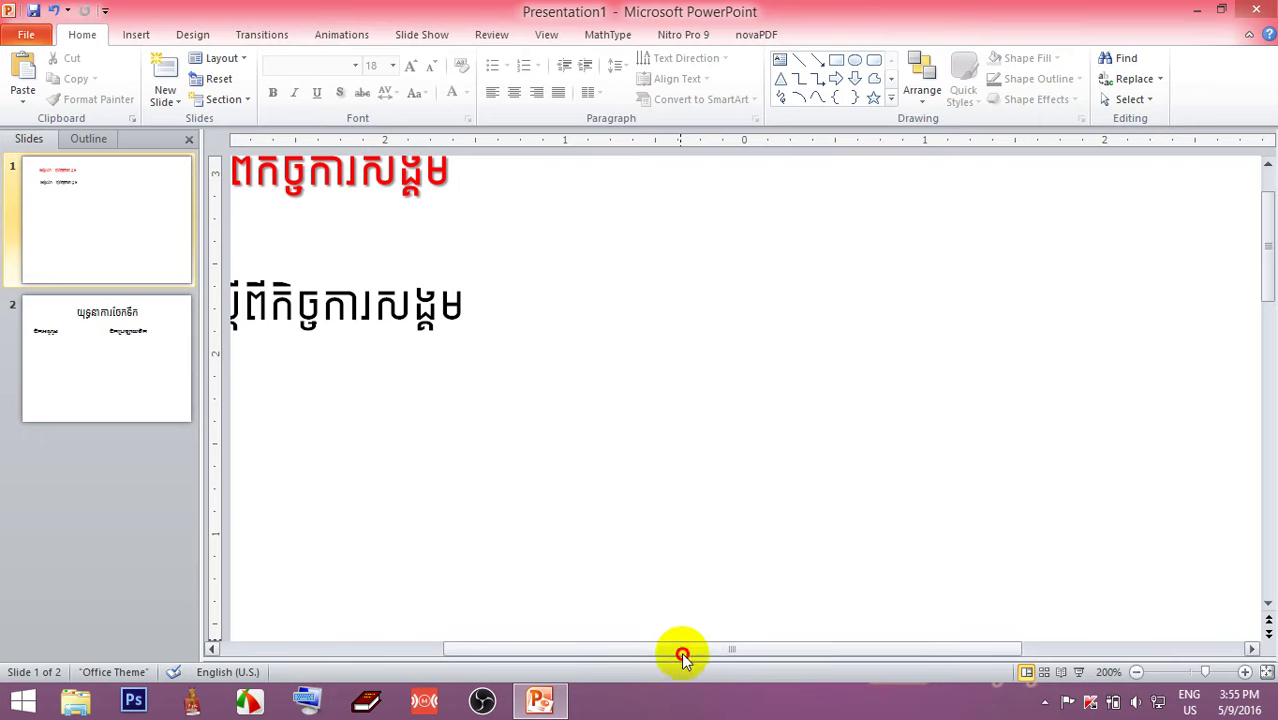
drag(680, 649, 582, 649)
ctrl+scroll(766, 440, down, 5)
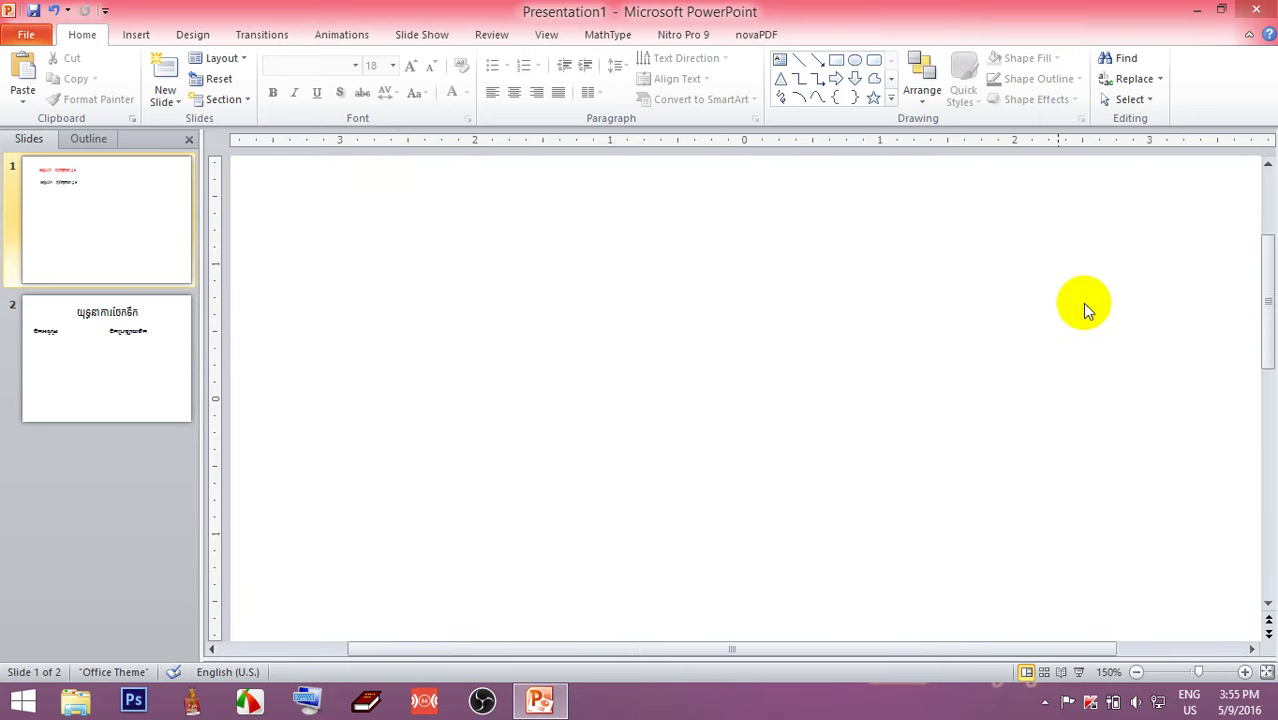
ctrl+scroll(1100, 320, down, 5)
drag(1268, 375, 1268, 320)
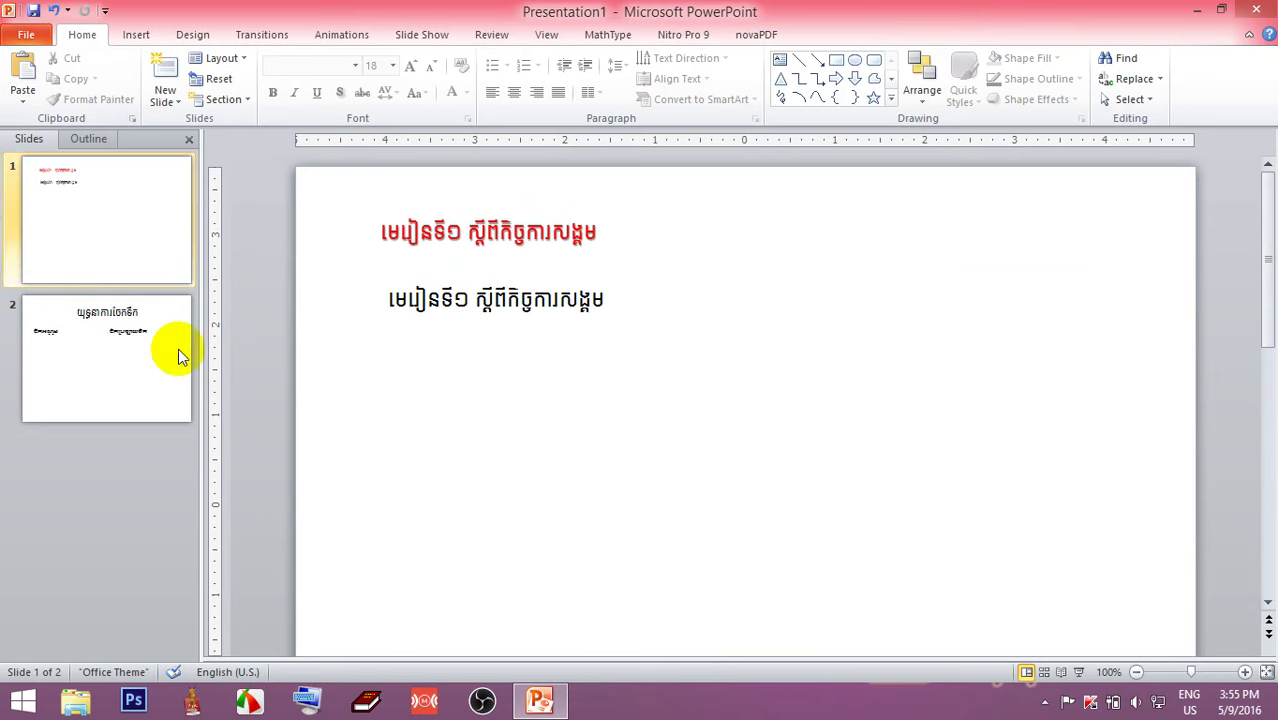
Drag the thumbnail pane splitter left, then zoom to check the enlarged slide.
drag(200, 476, 158, 476)
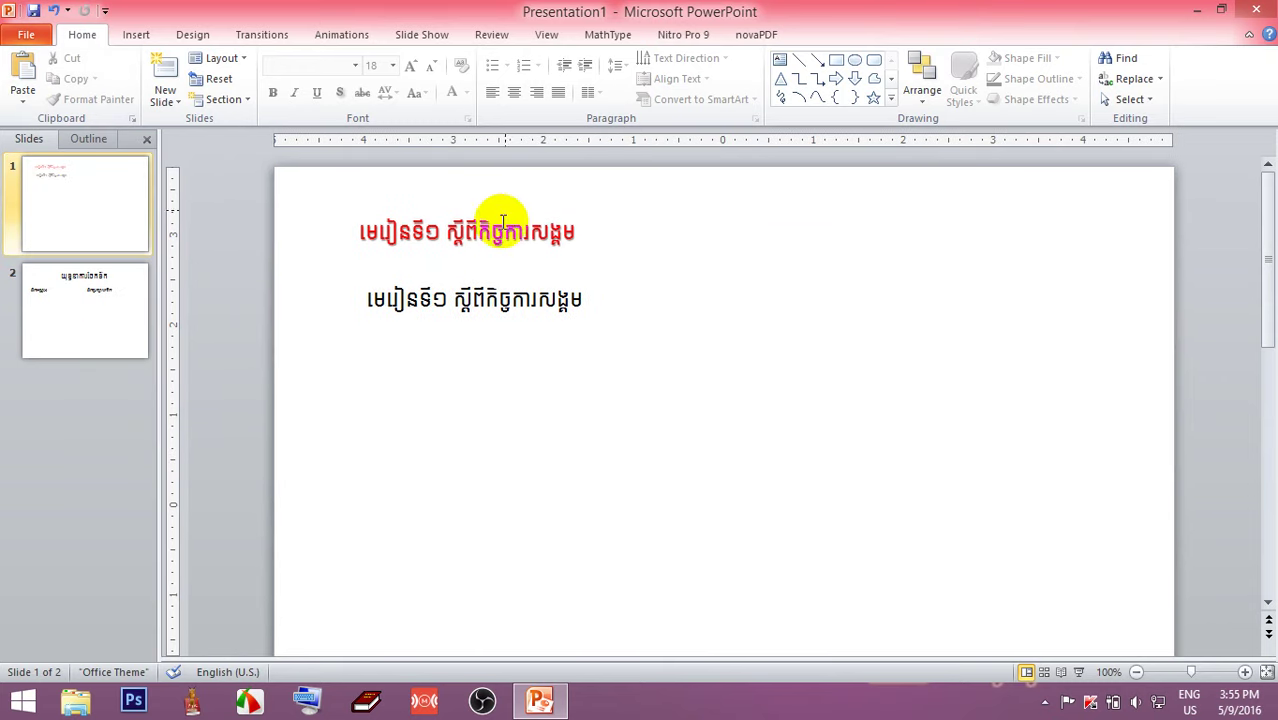
ctrl+scroll(487, 338, up, 2)
scroll(557, 380, up, 2)
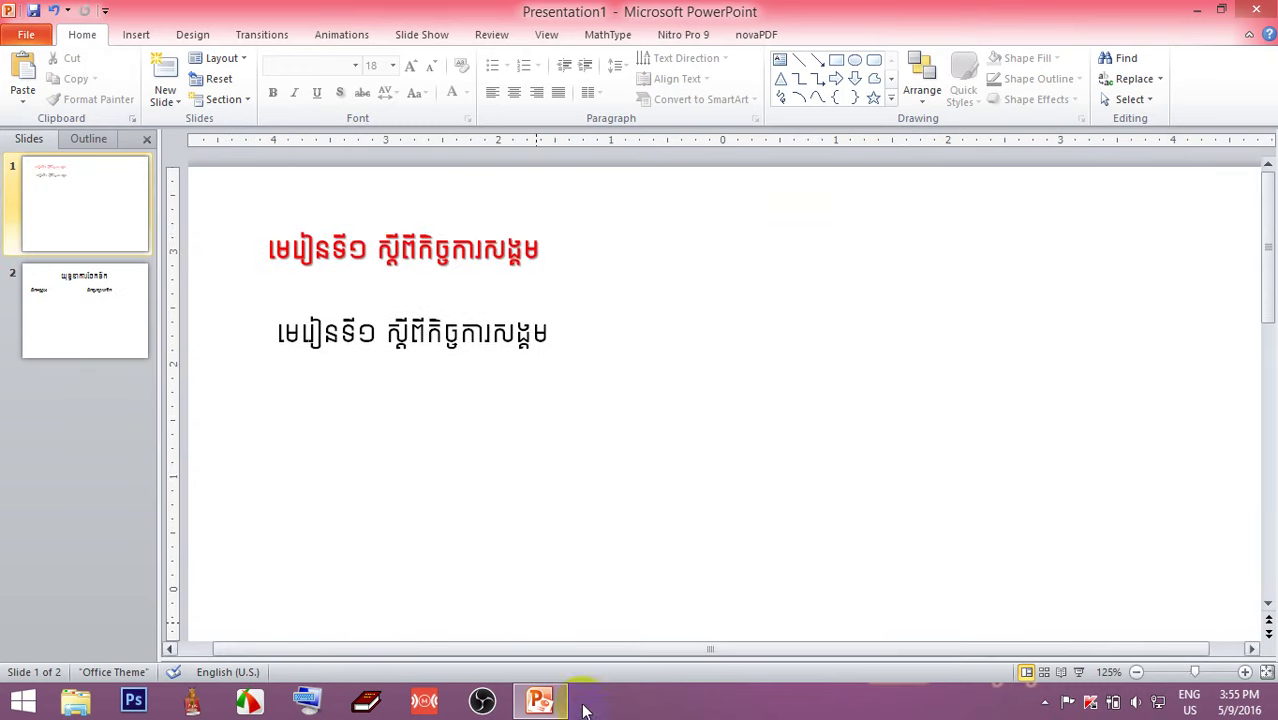
scroll(701, 348, down, 2)
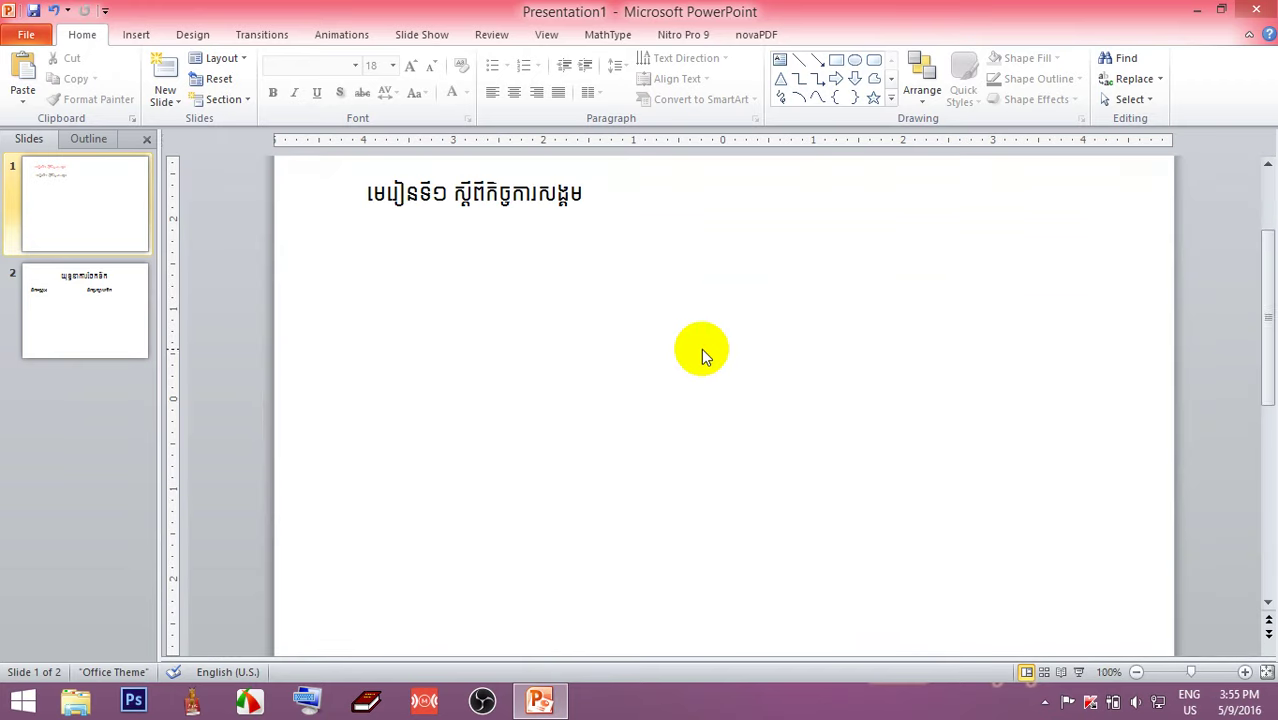
ctrl+scroll(700, 353, down, 3)
ctrl+scroll(700, 354, down, 3)
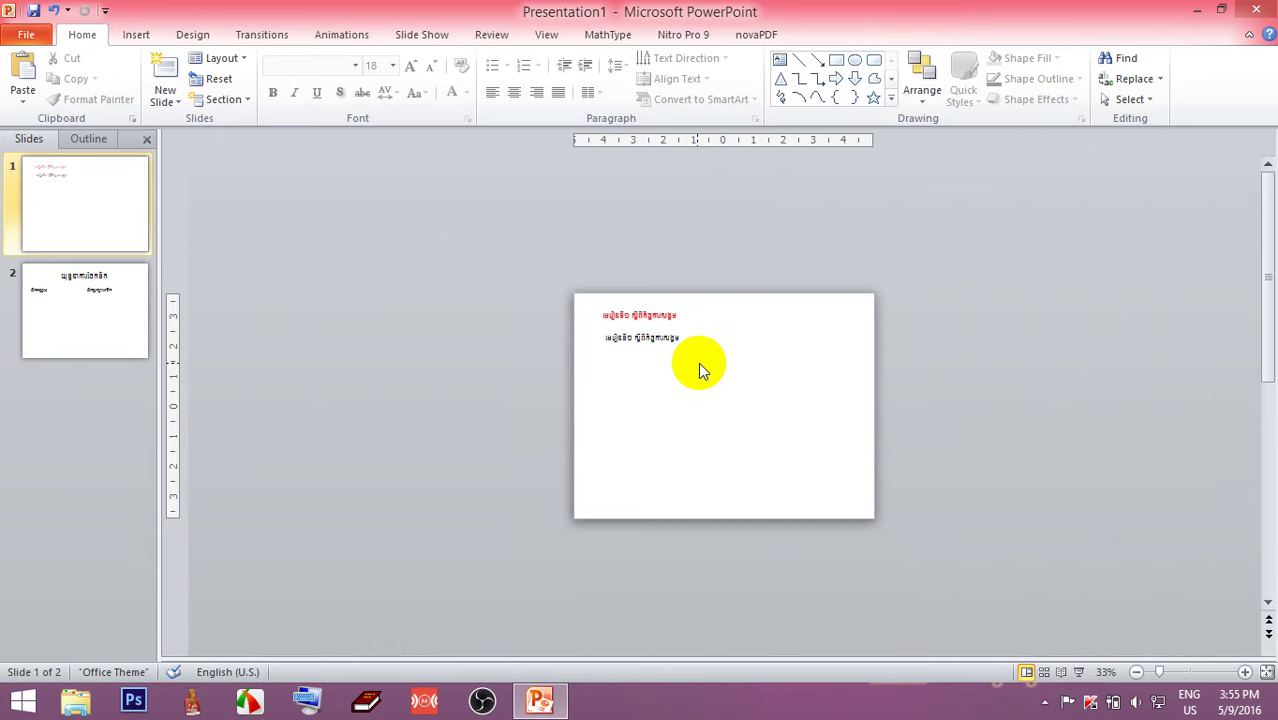
ctrl+scroll(698, 362, up, 2)
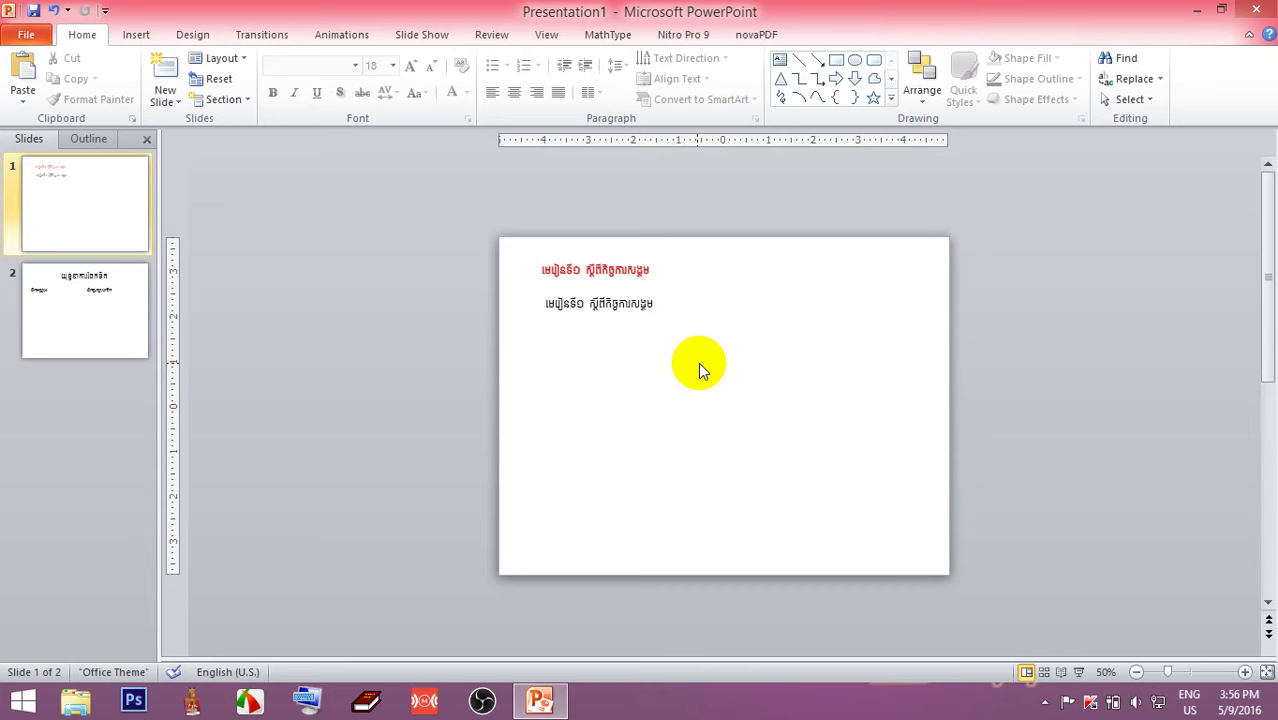
ctrl+scroll(698, 362, up, 3)
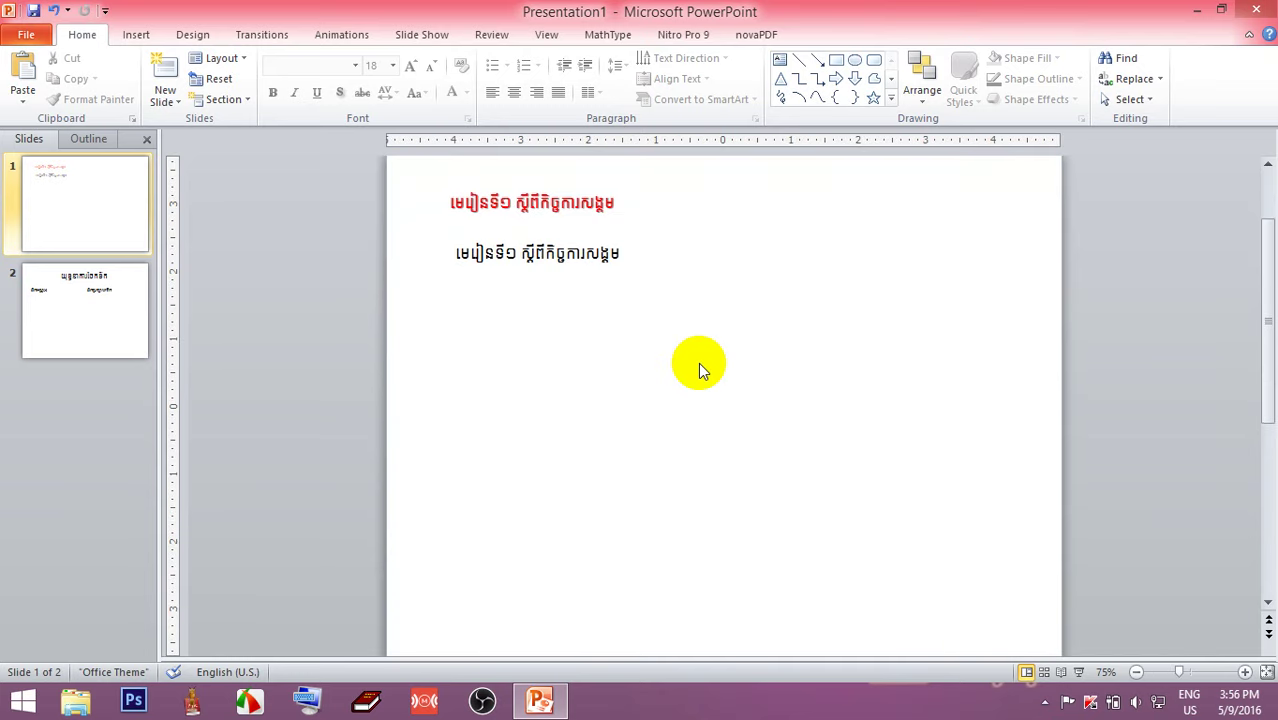
ctrl+scroll(698, 364, up, 2)
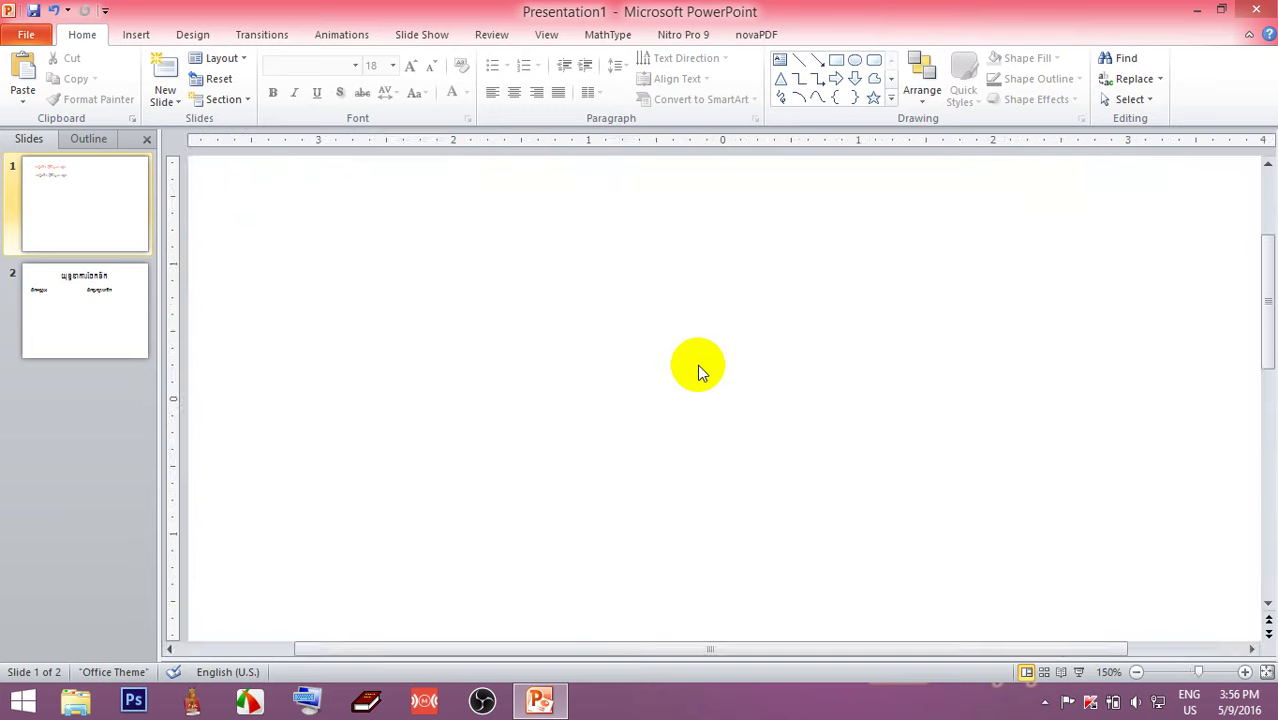
drag(1267, 335, 1266, 280)
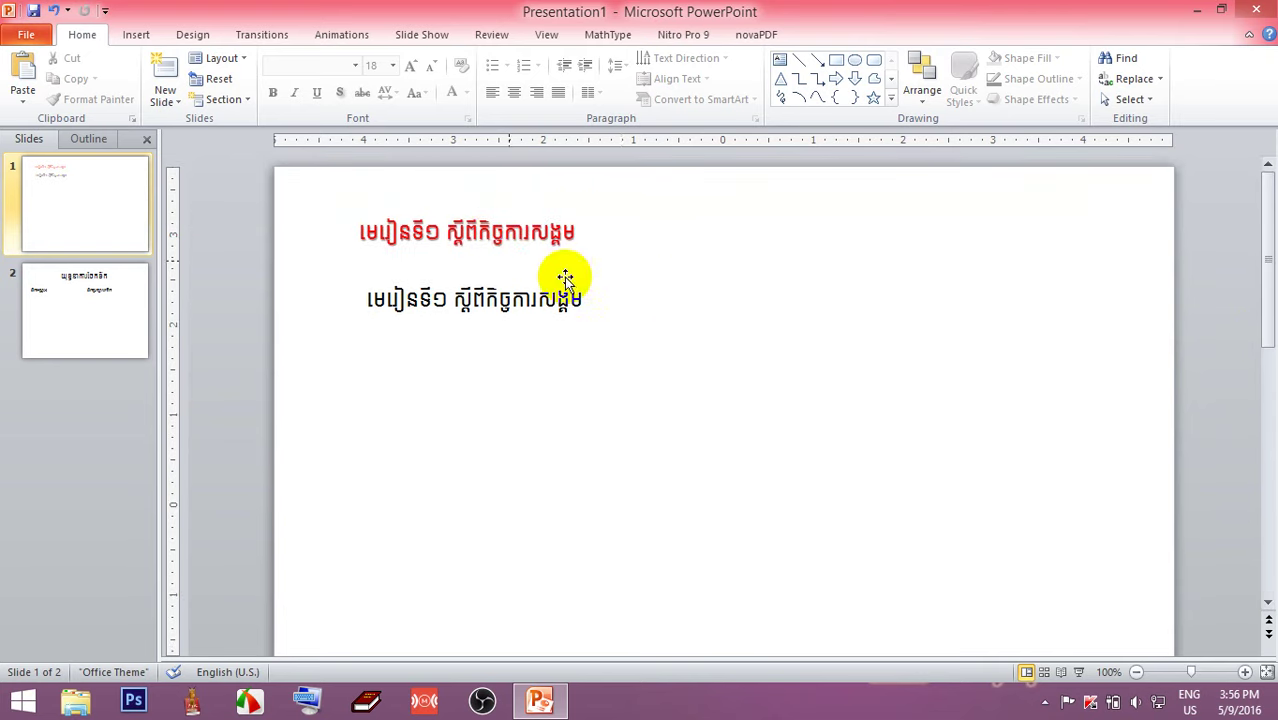
Click into the red title and select its full text.
click(505, 232)
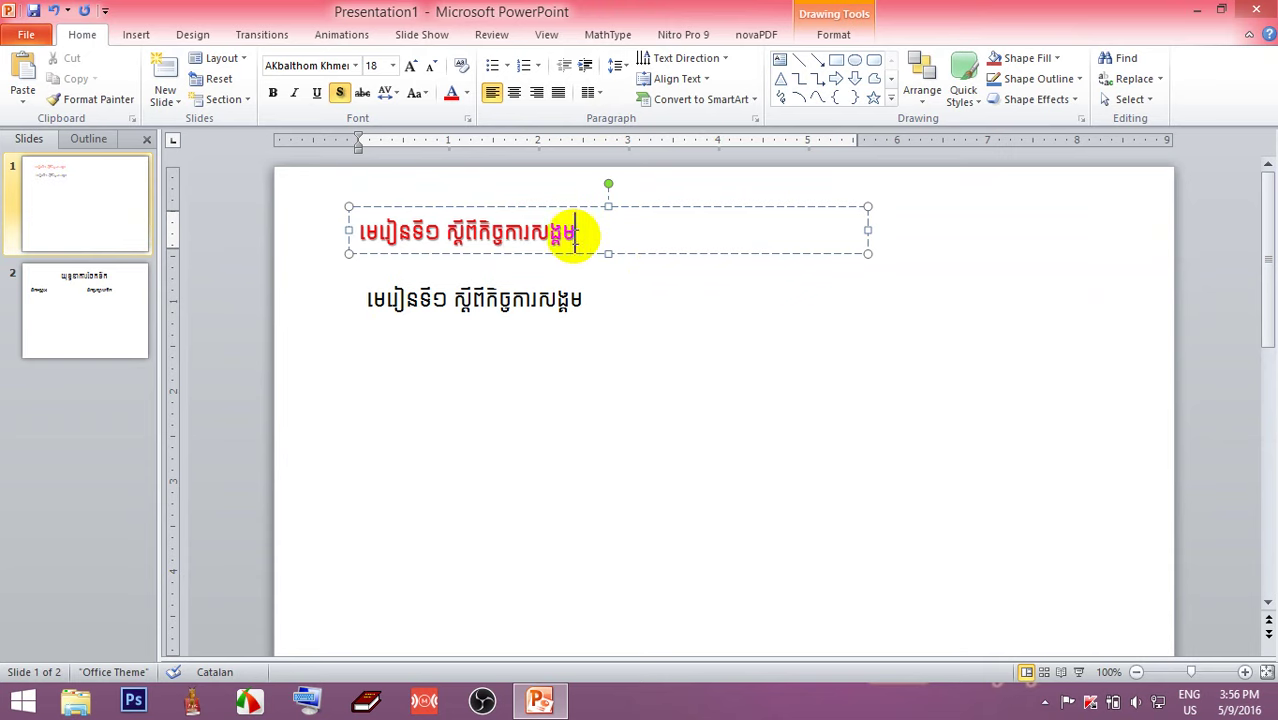
drag(575, 235, 378, 232)
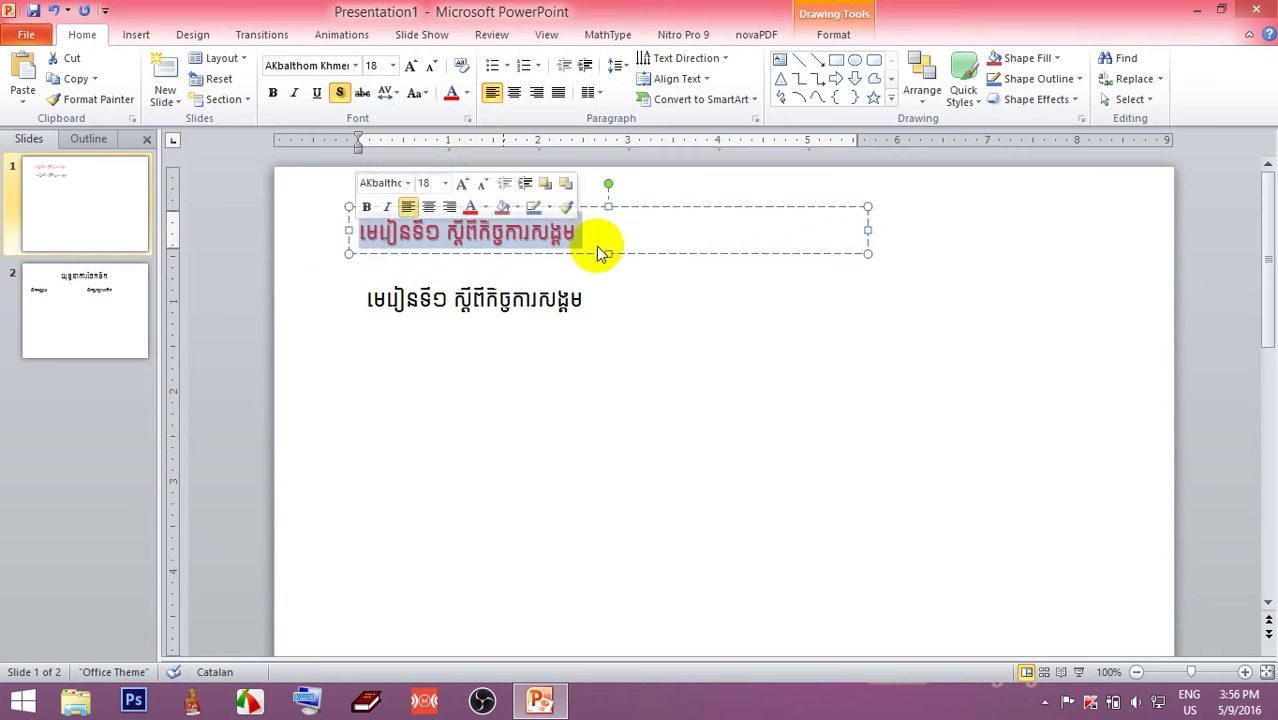
key(Escape)
key(Escape)
click(527, 238)
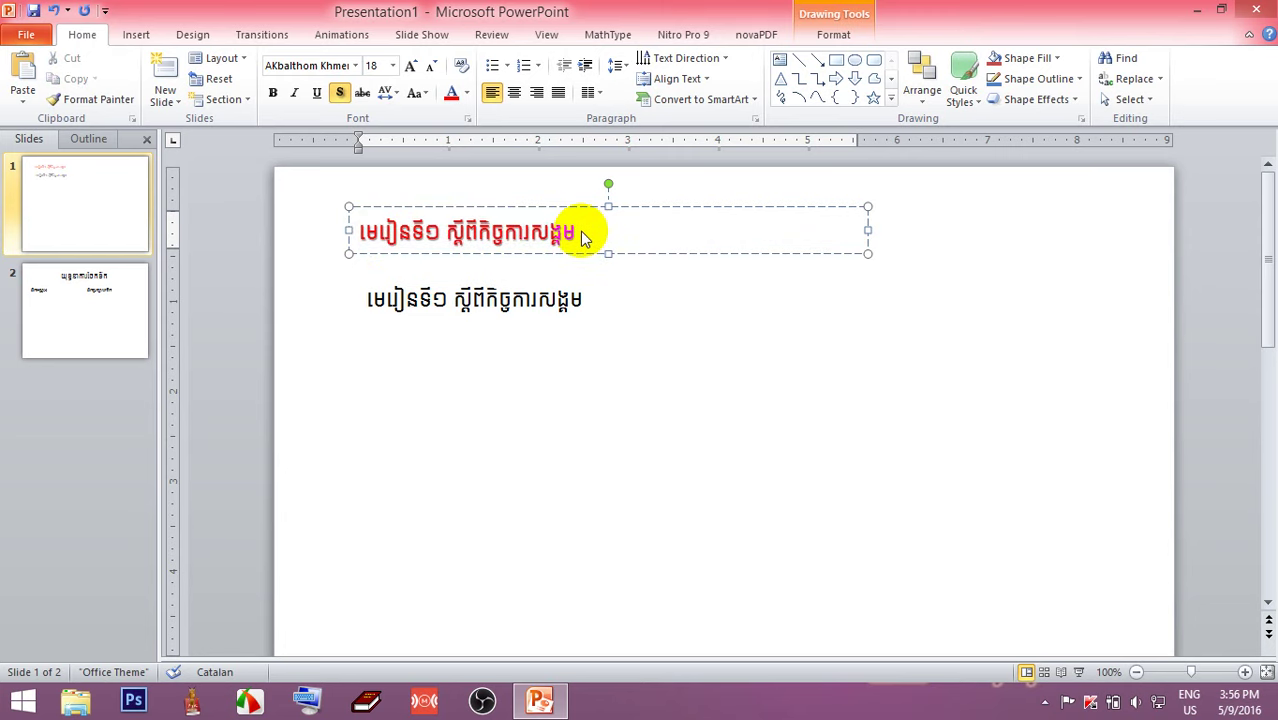
click(564, 232)
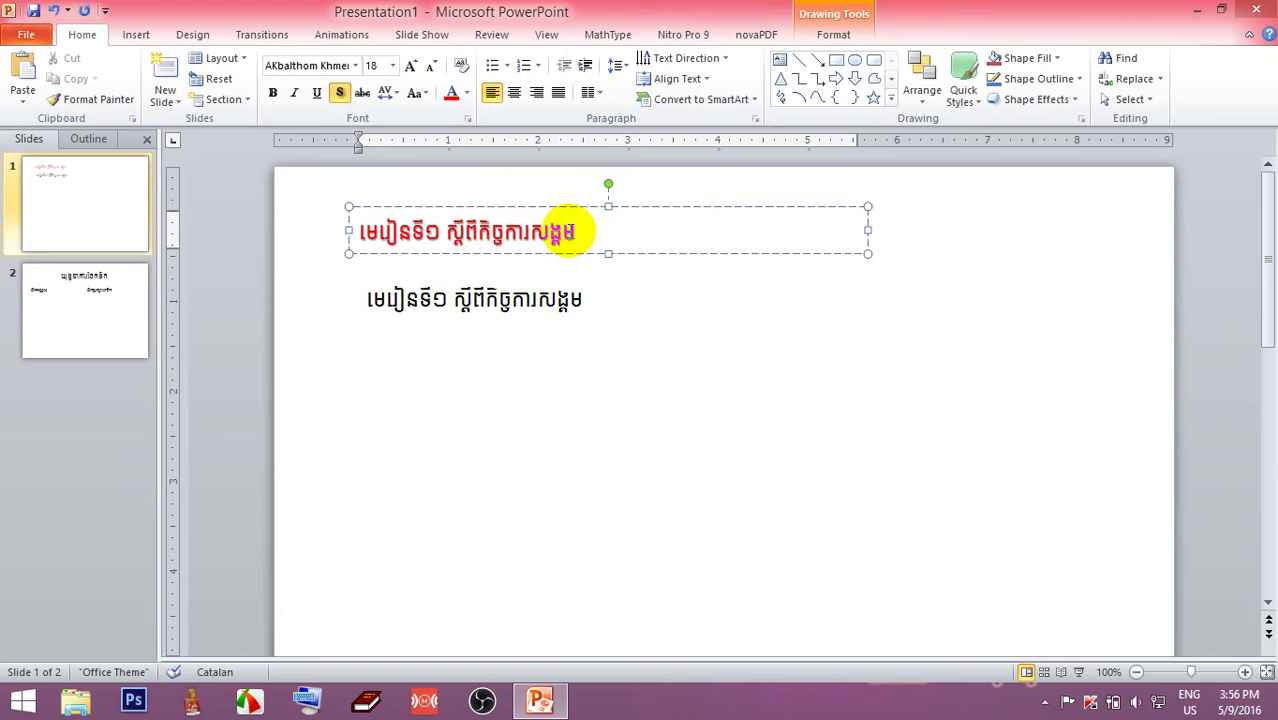
drag(576, 232, 355, 231)
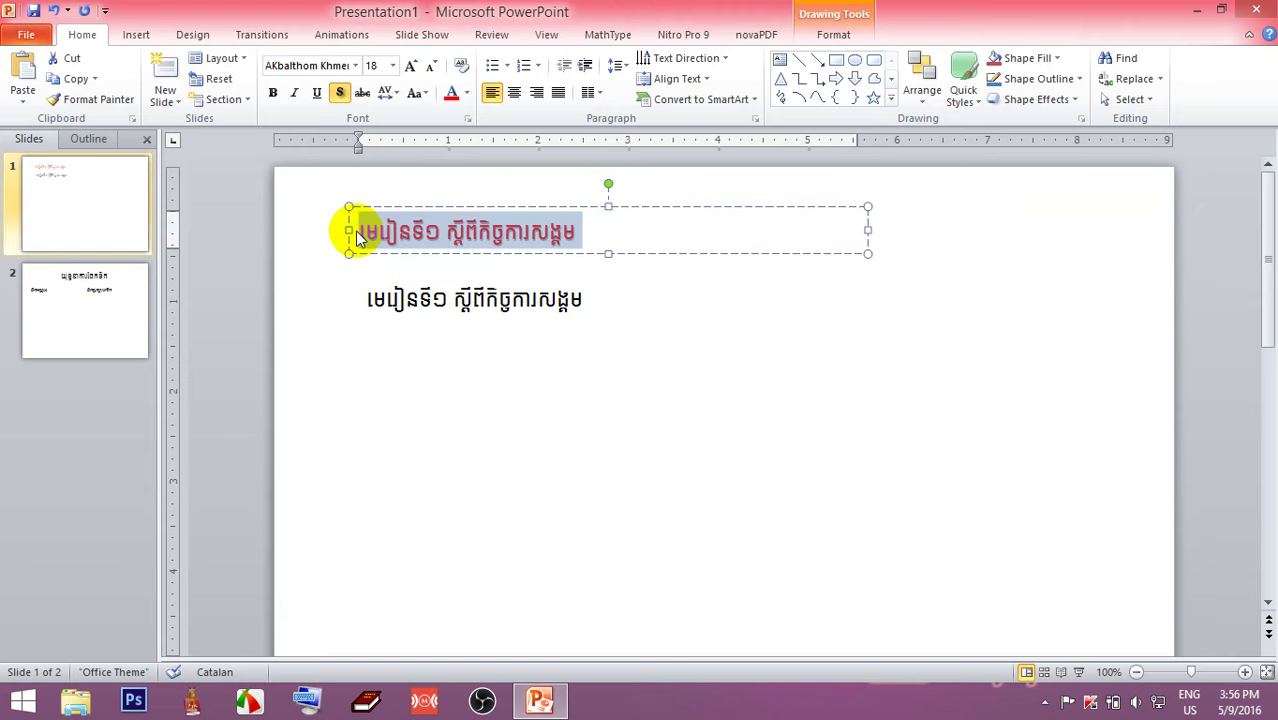
Add a new line after the red title, paste the copied line, and select all.
key(End)
key(Return)
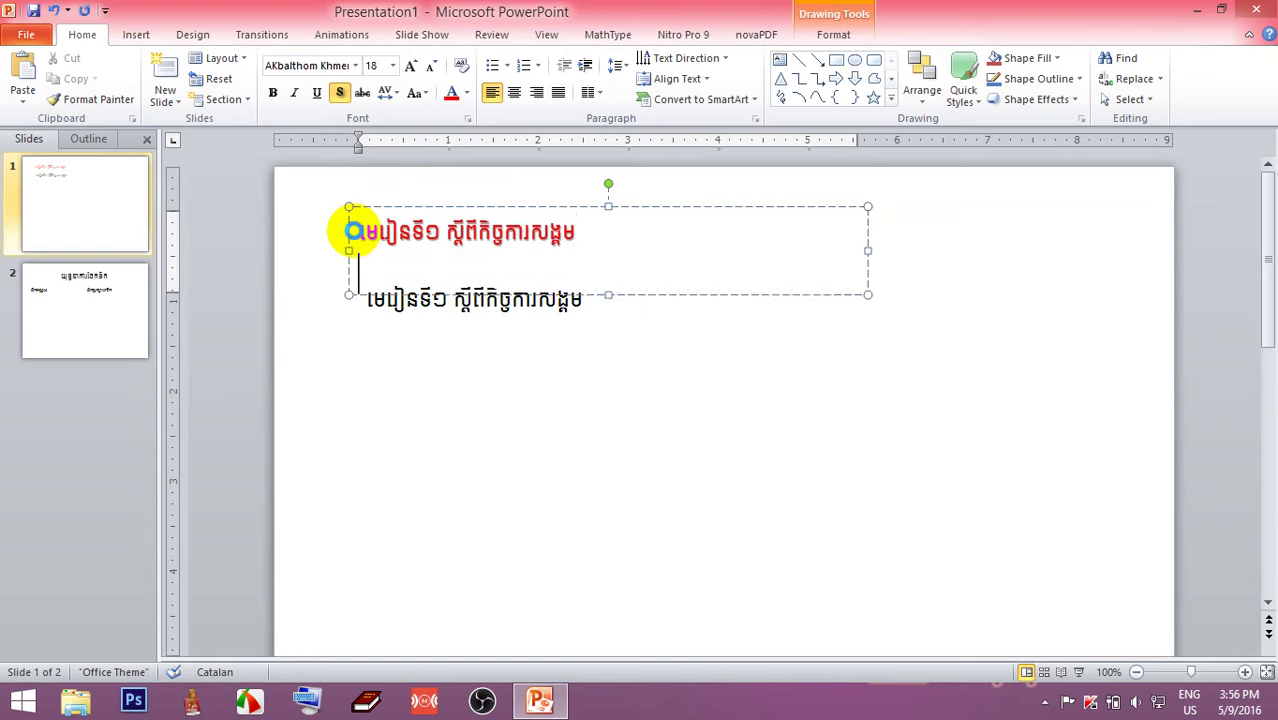
key(ctrl+v)
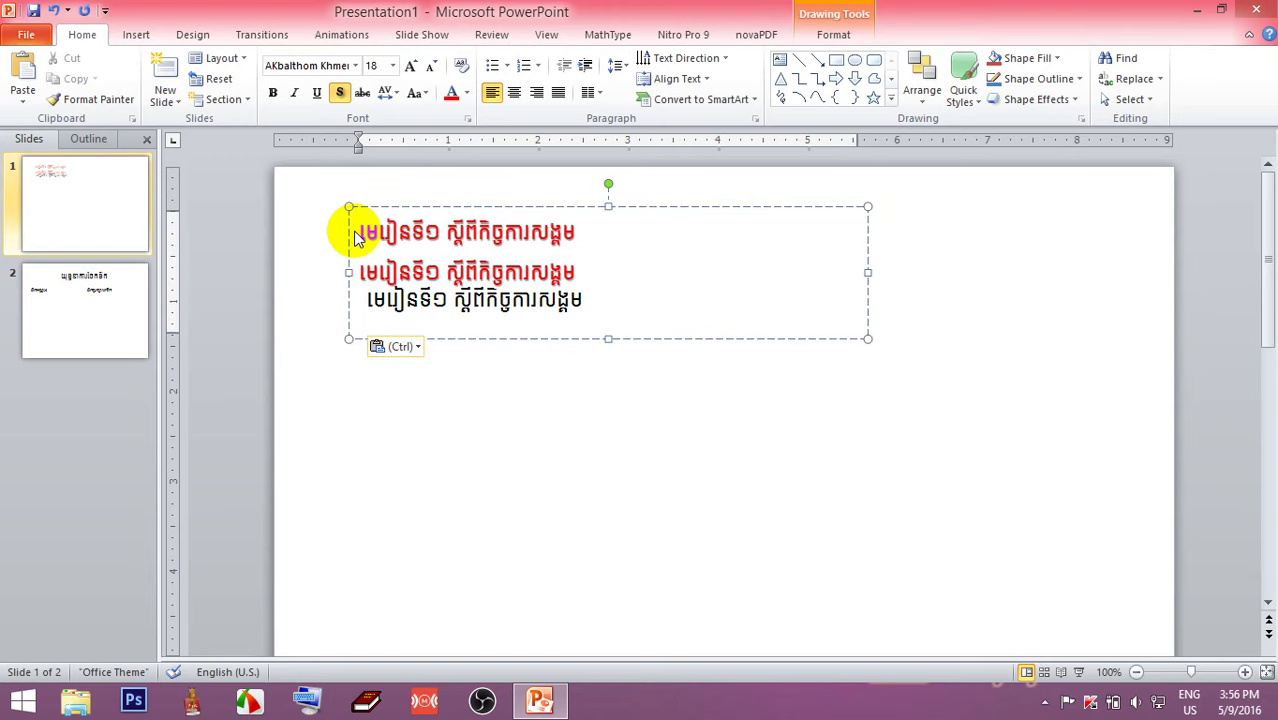
key(ctrl+a)
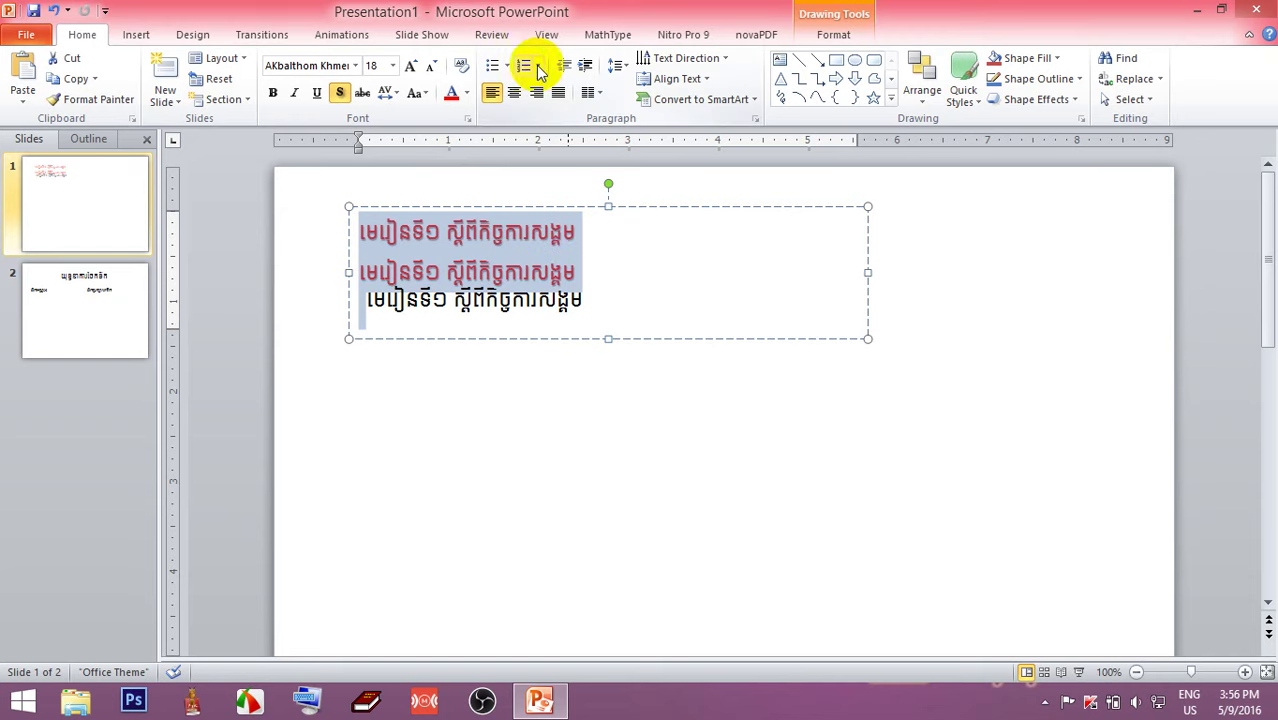
click(617, 68)
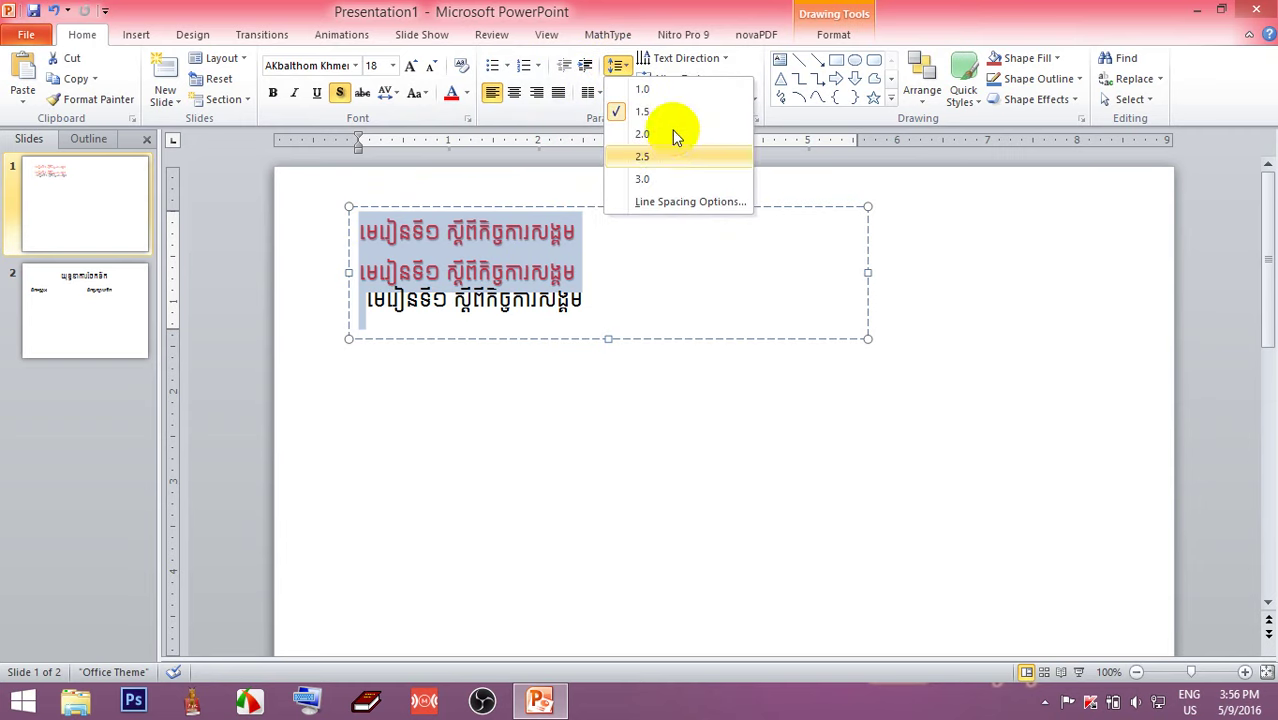
click(642, 89)
click(617, 65)
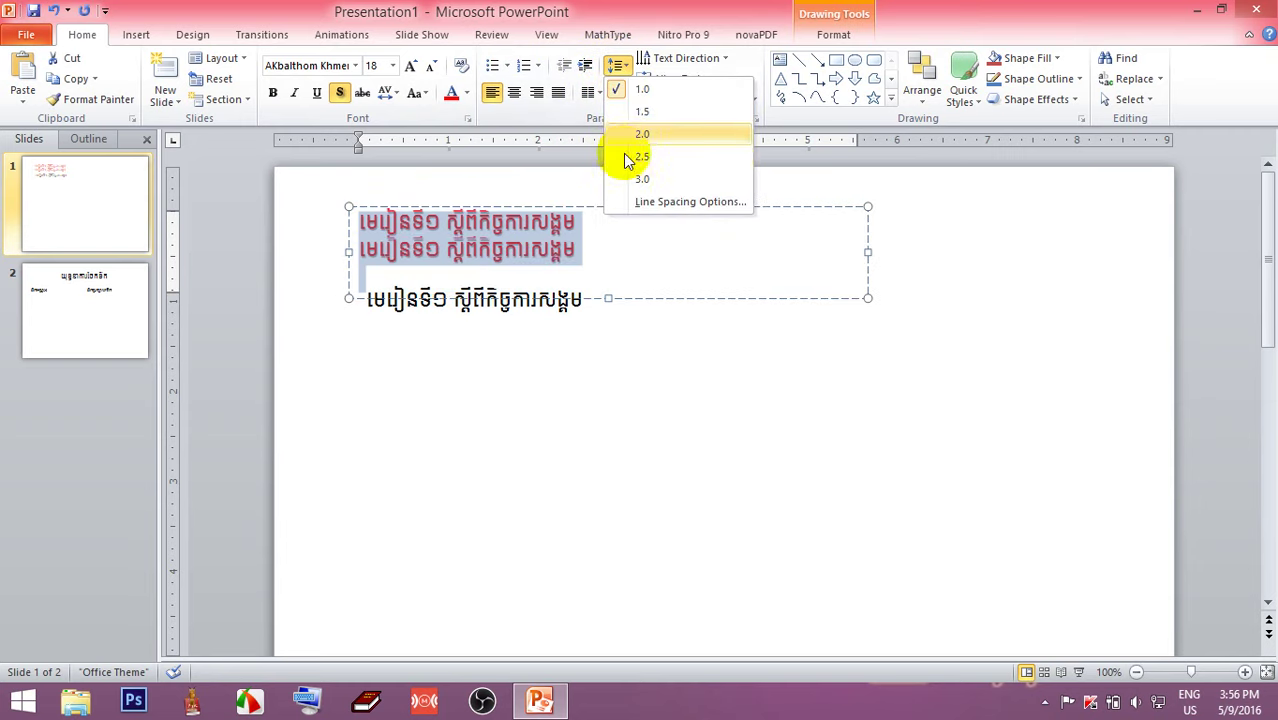
click(641, 112)
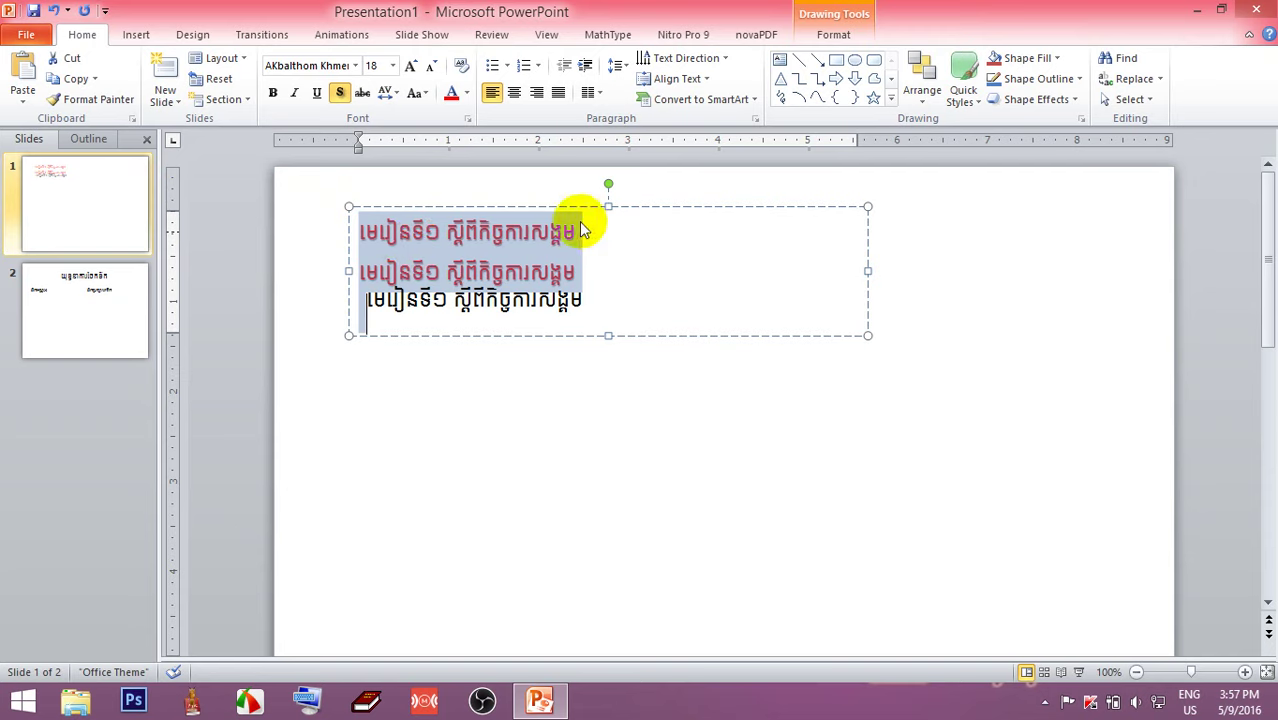
Apply Loose character spacing to the red lines and move the black Khmer box down.
click(392, 102)
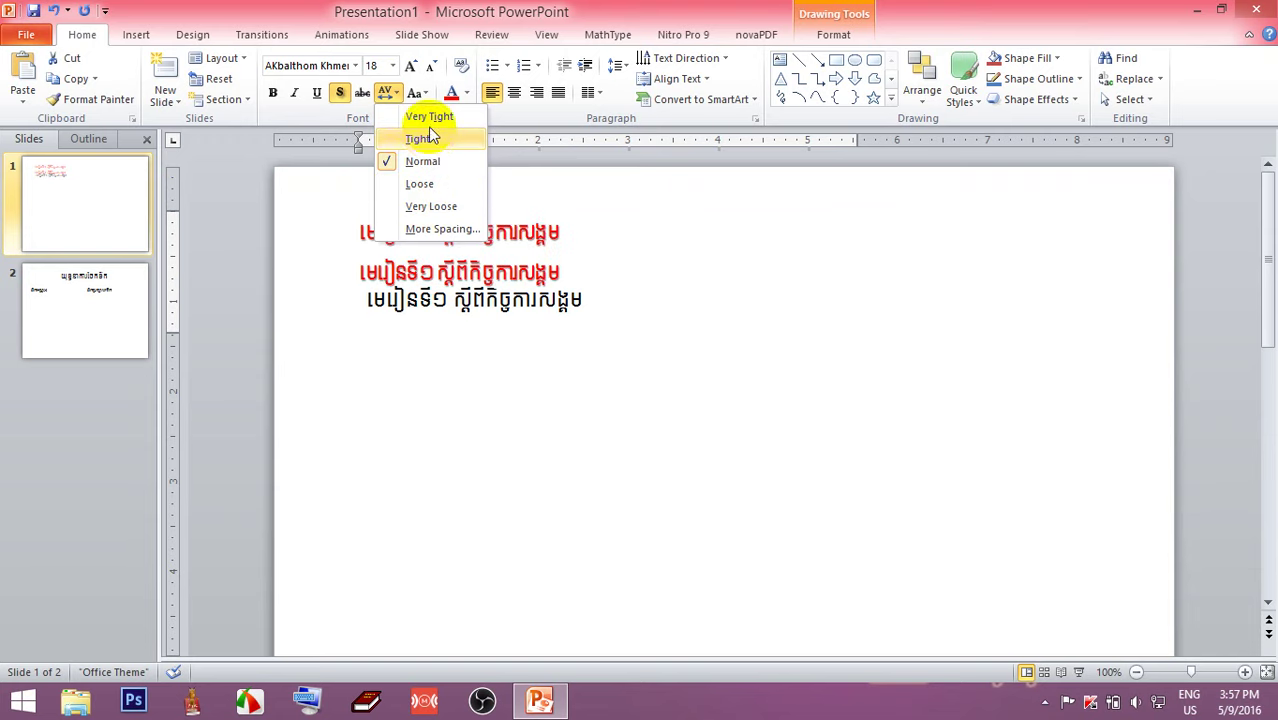
click(432, 186)
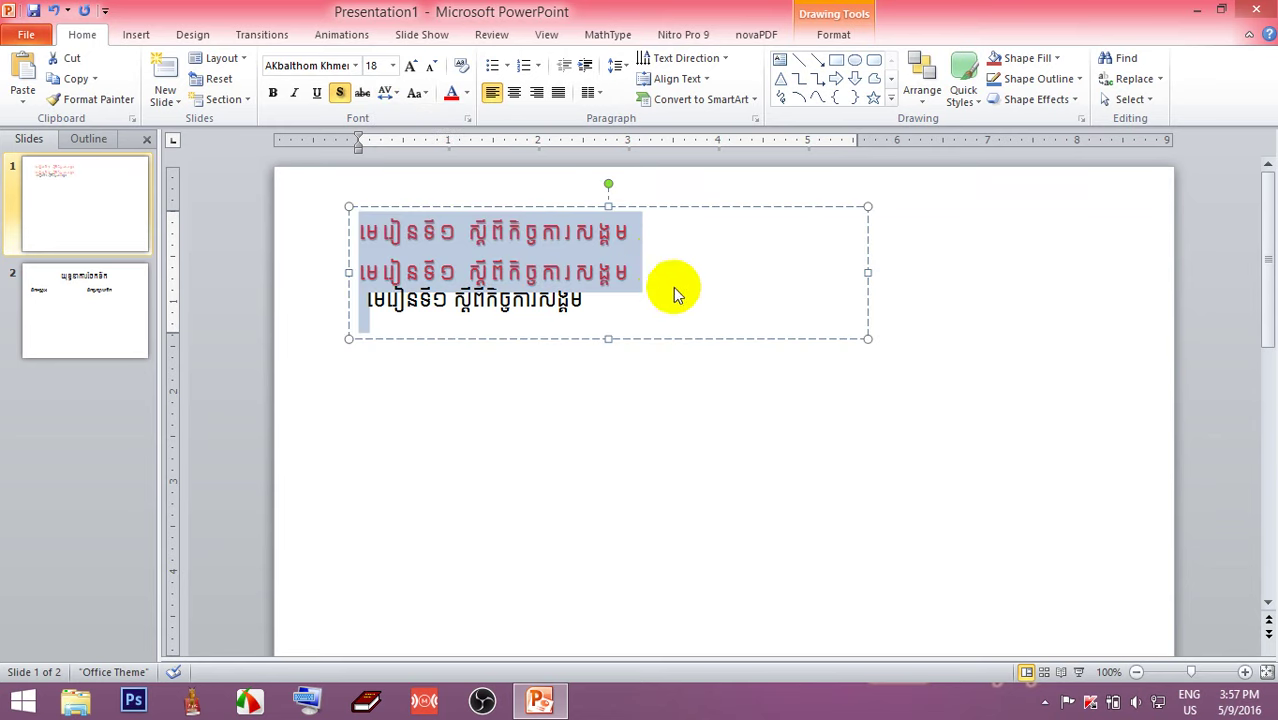
click(644, 258)
click(615, 280)
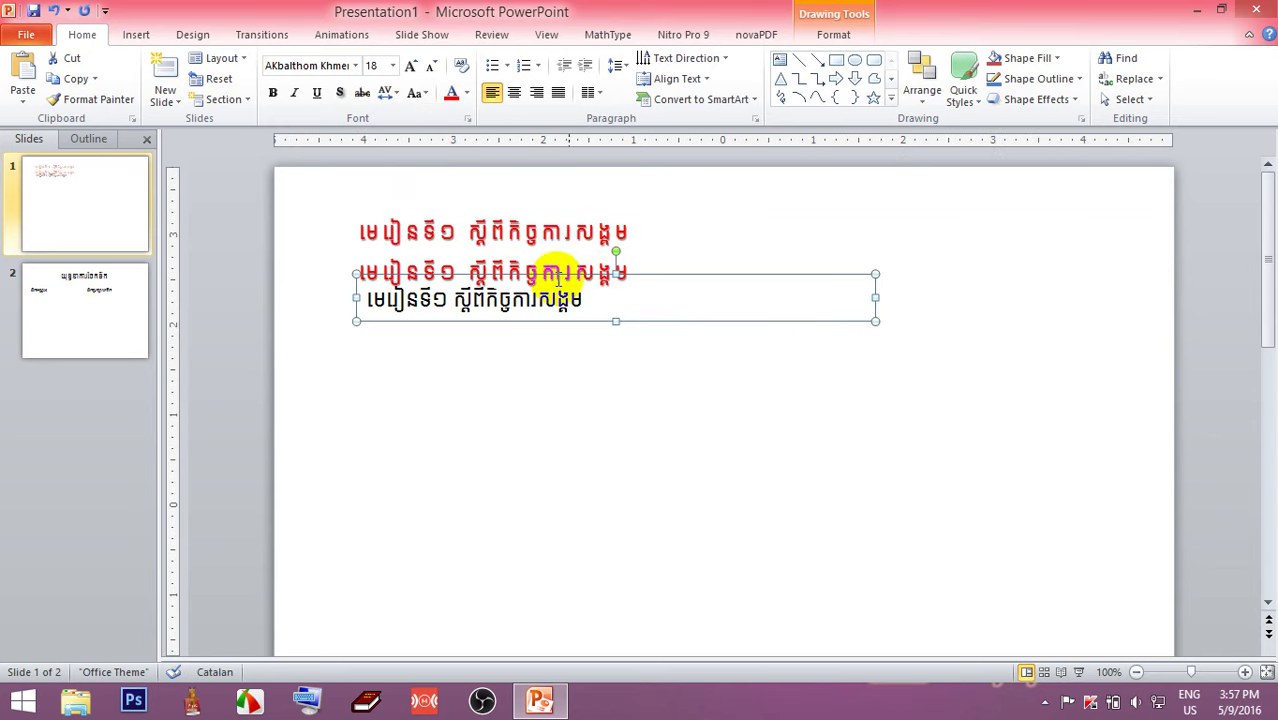
drag(655, 330, 655, 381)
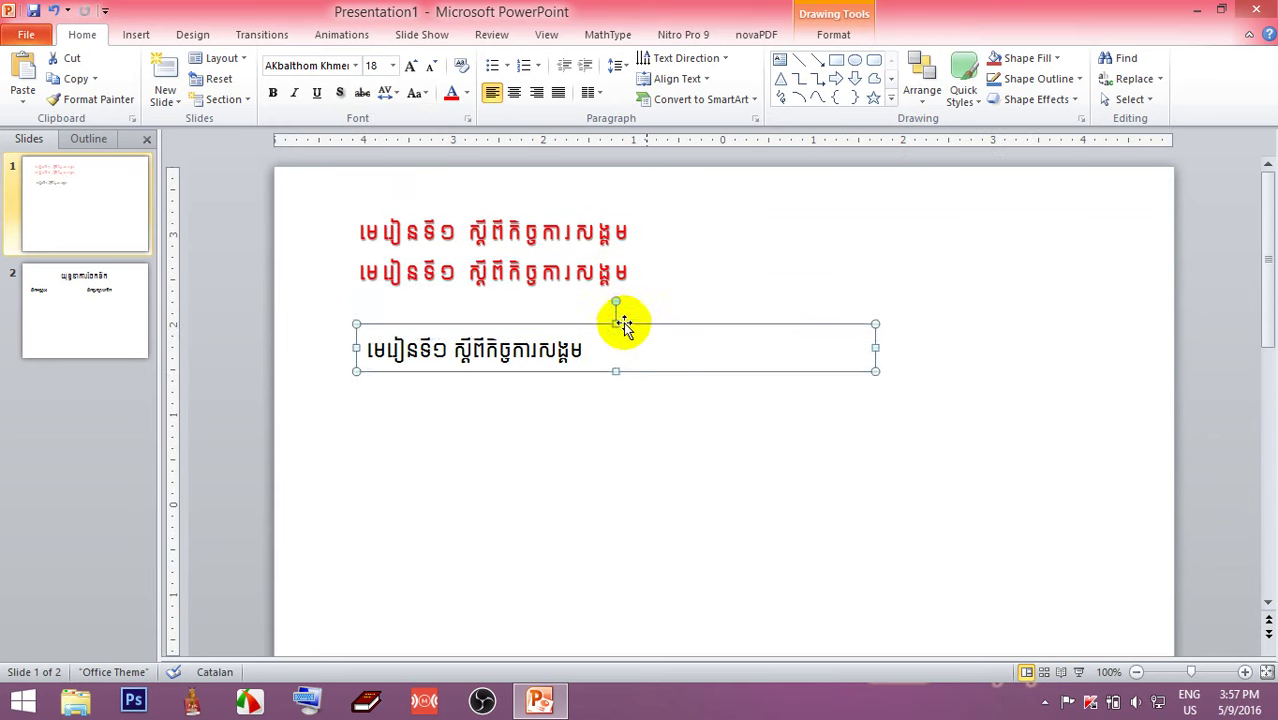
Select the red two-line title box and shift it slightly higher.
click(585, 274)
shift+click(340, 224)
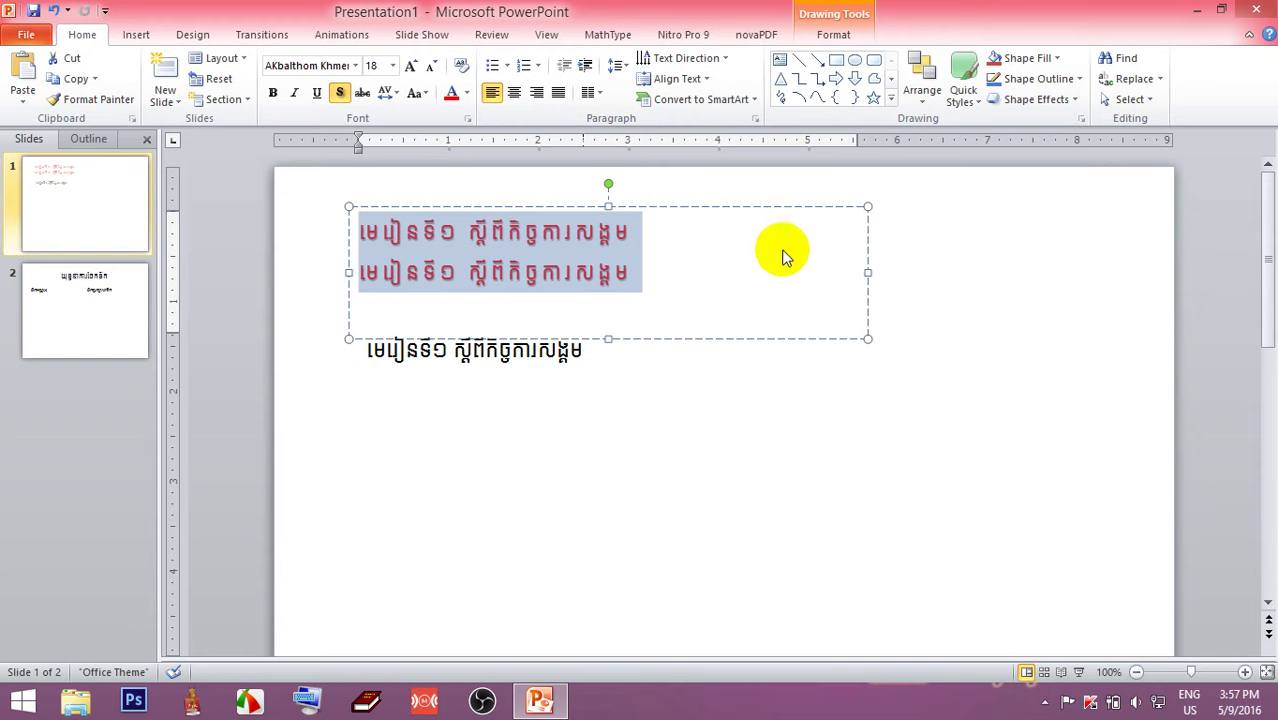
click(750, 258)
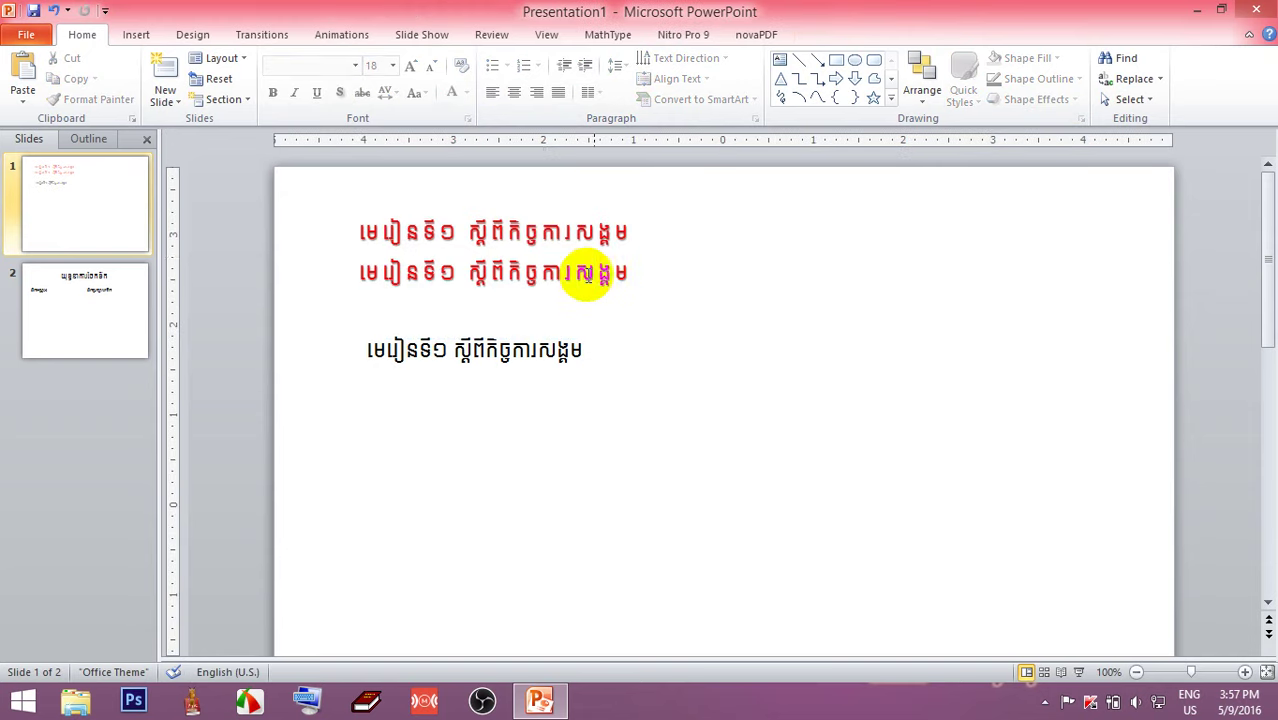
click(588, 271)
mouse_move(749, 208)
mouse_down()
mouse_move(884, 218)
mouse_move(681, 194)
mouse_up()
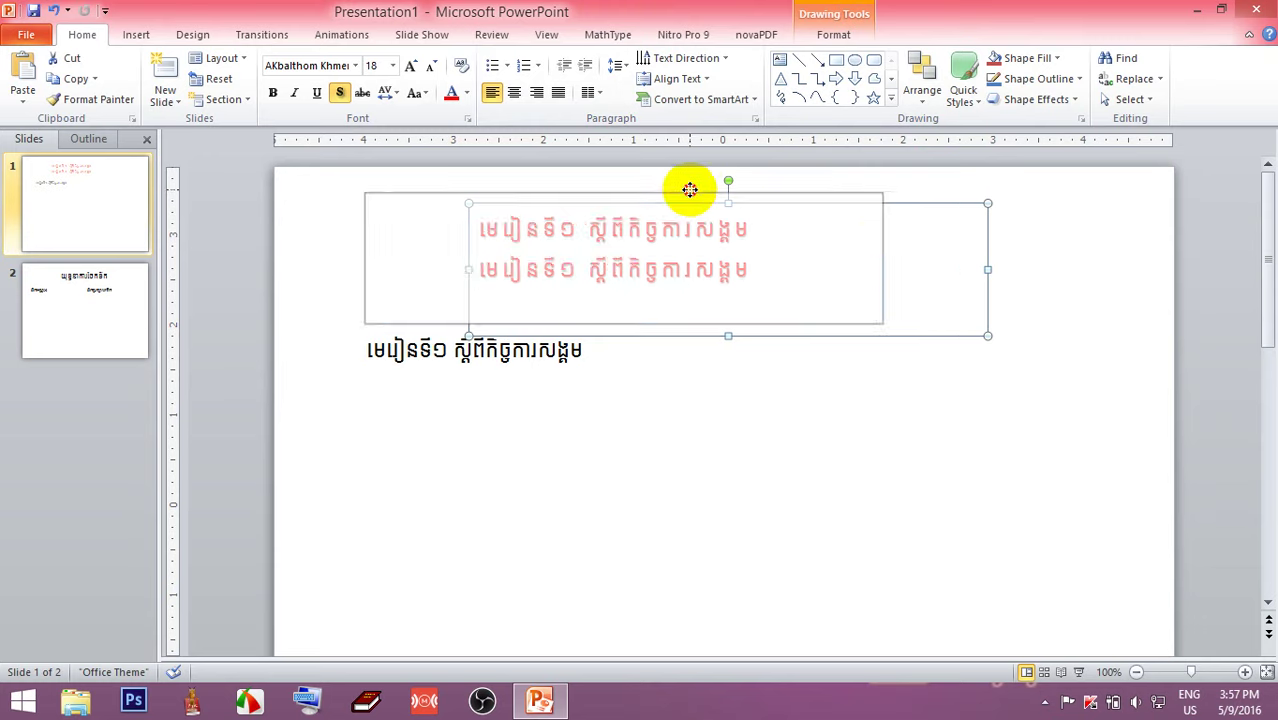
click(990, 368)
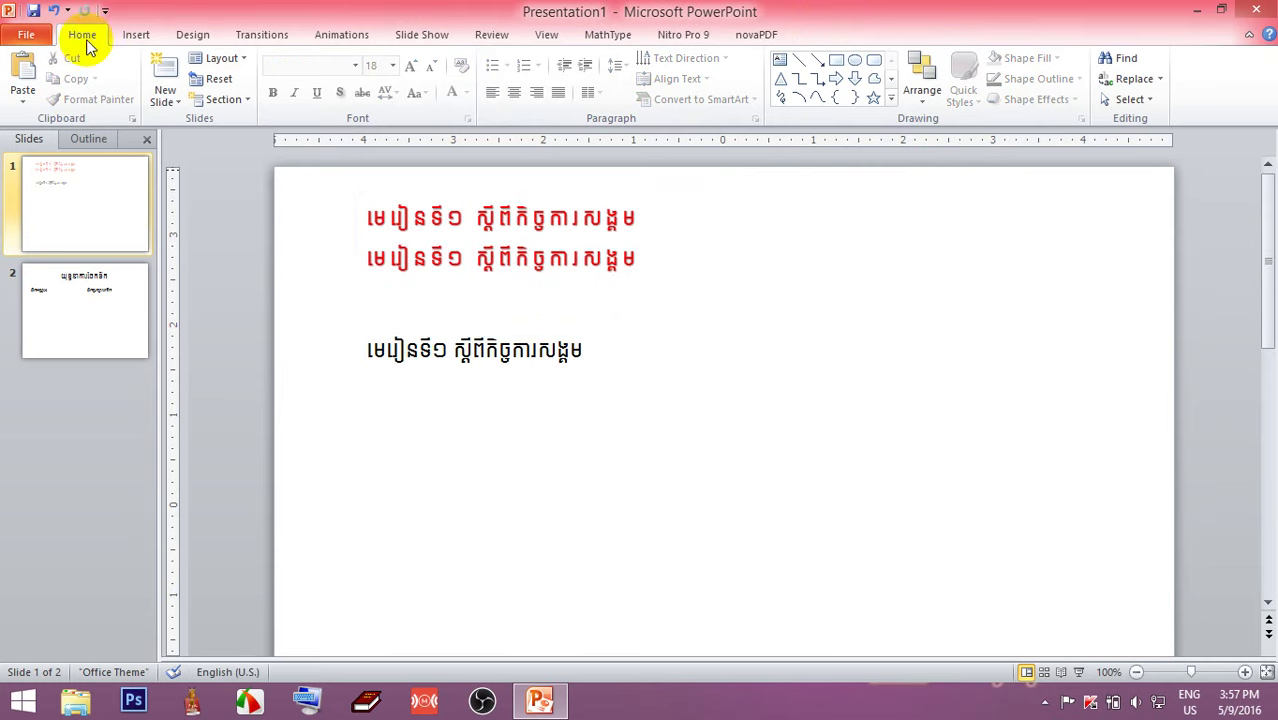
click(856, 66)
mouse_move(806, 242)
mouse_down()
mouse_move(984, 537)
mouse_move(1018, 363)
mouse_move(987, 422)
mouse_up()
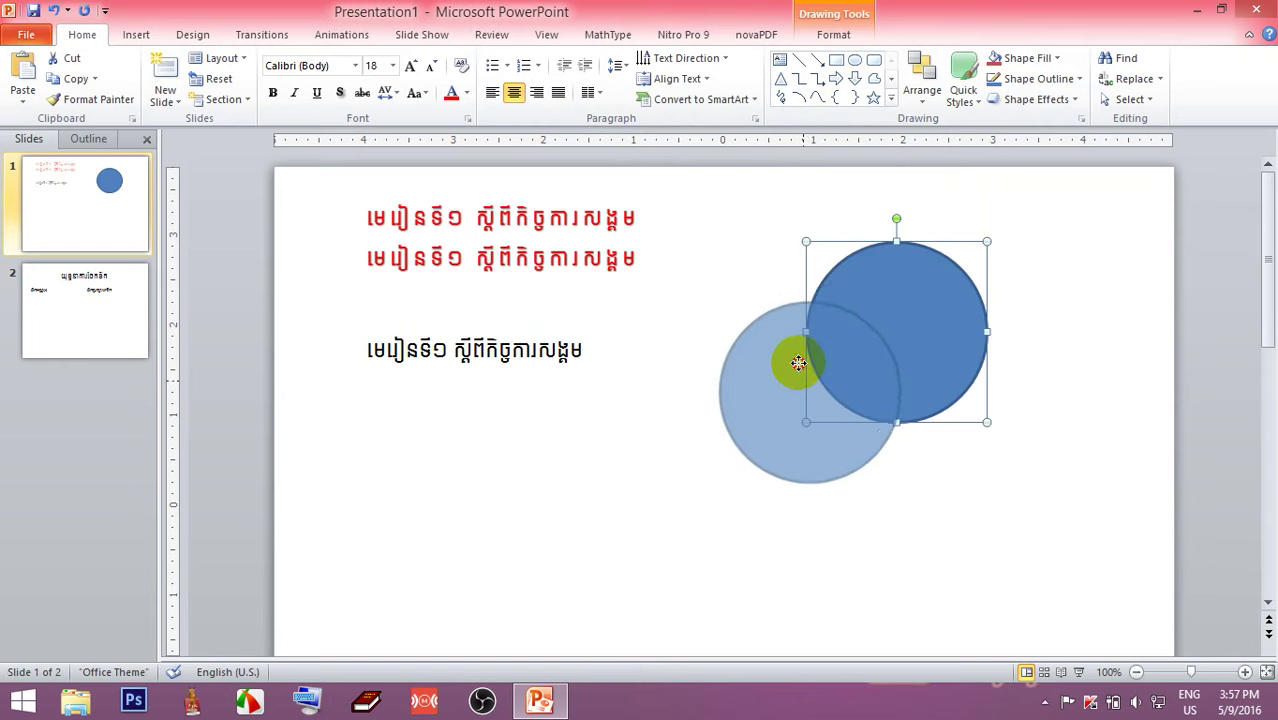
drag(887, 320, 800, 359)
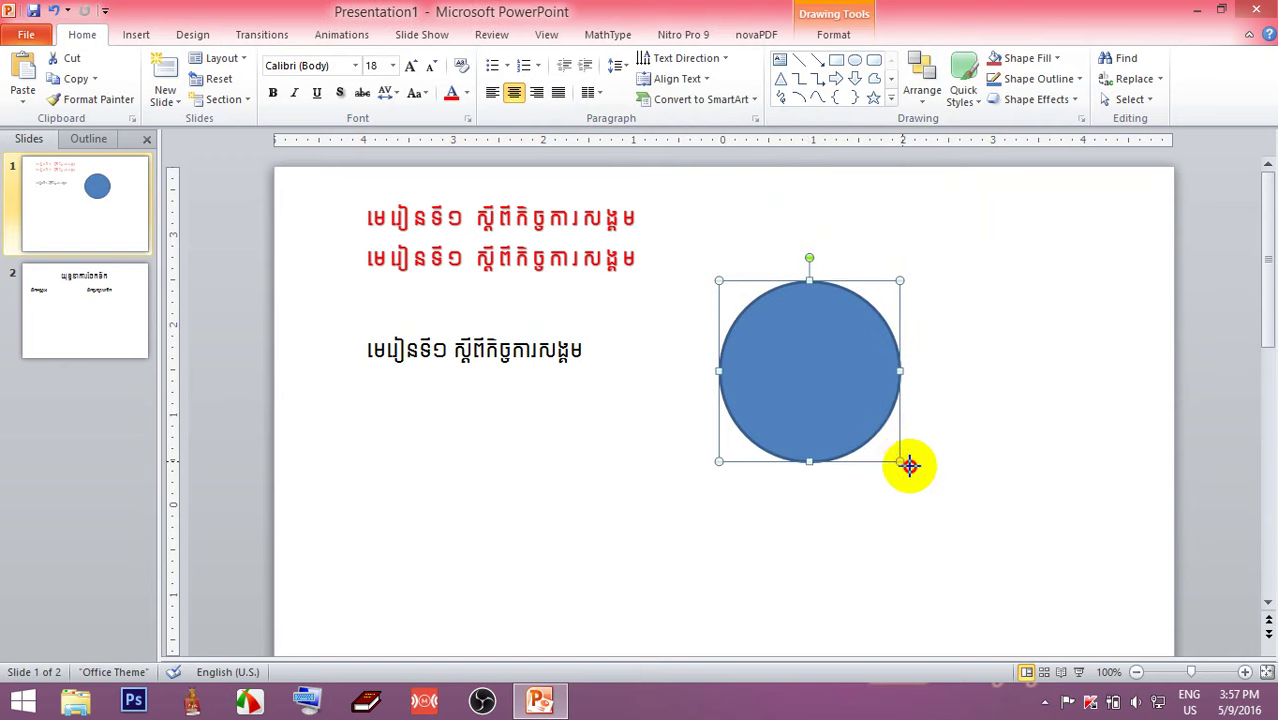
drag(909, 465, 918, 476)
drag(839, 366, 829, 340)
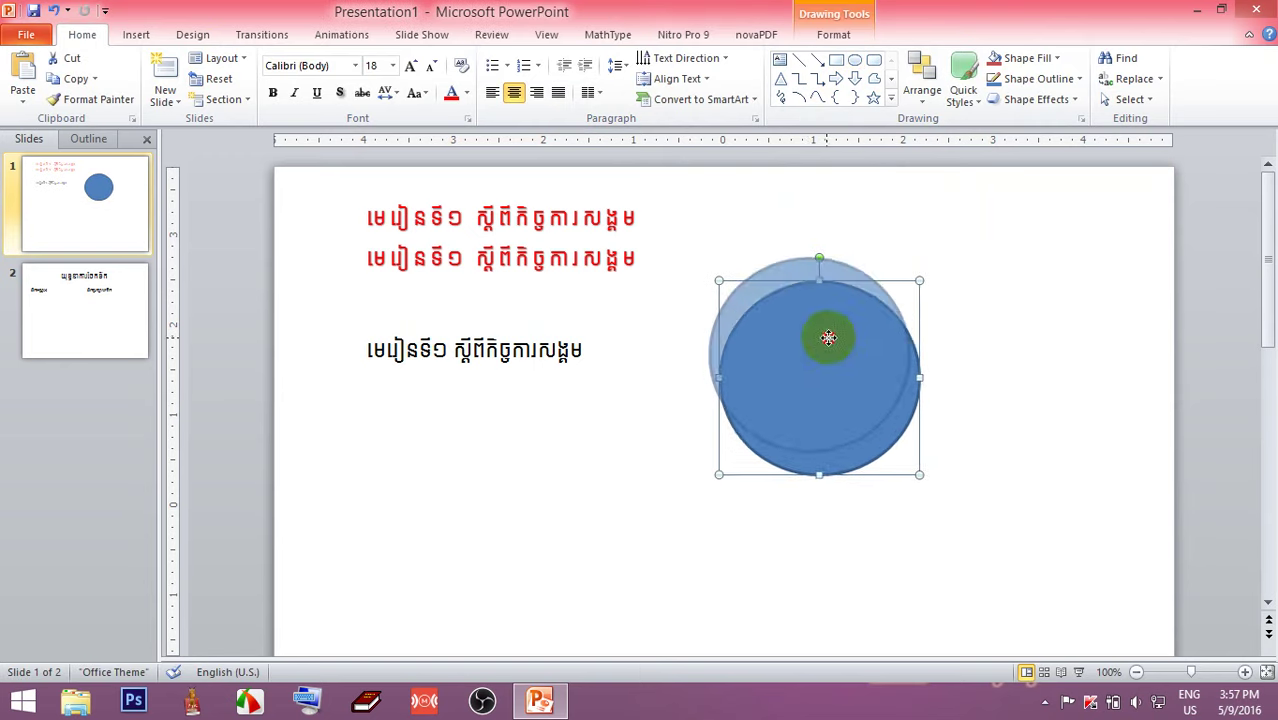
click(782, 62)
mouse_move(979, 258)
mouse_down()
mouse_move(1104, 502)
mouse_move(1135, 402)
mouse_move(1137, 295)
mouse_up()
click(817, 342)
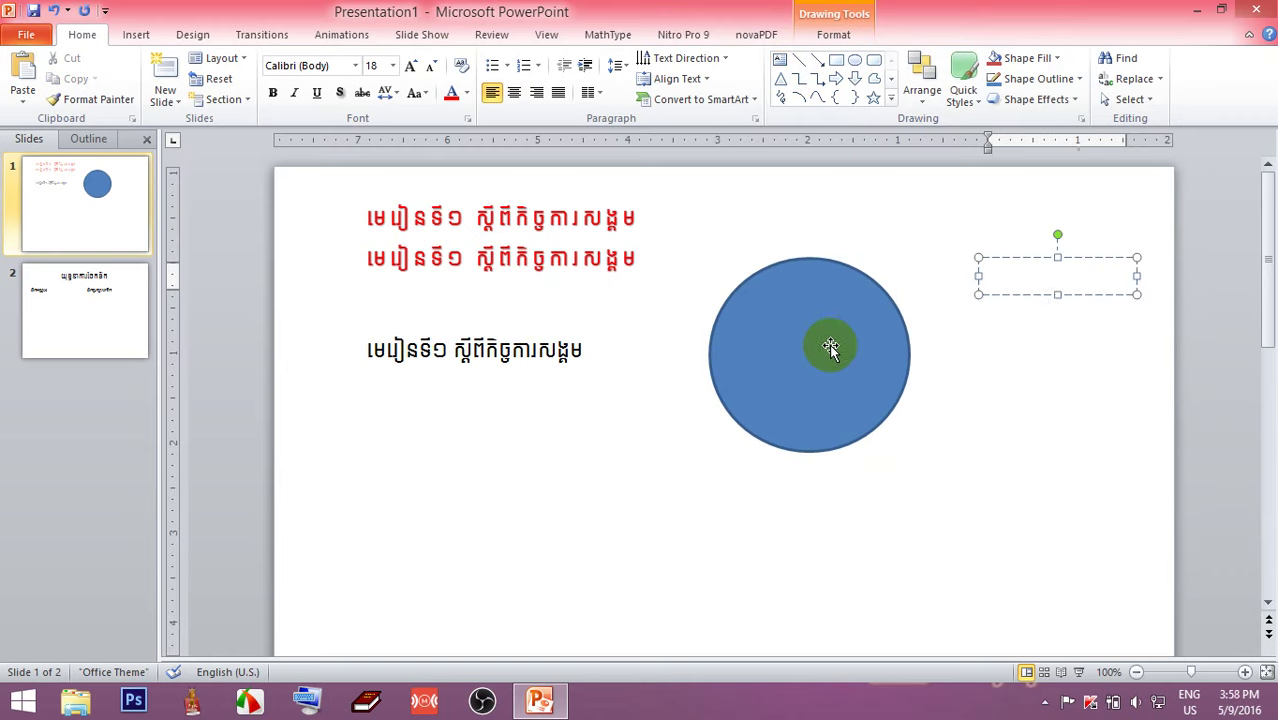
key(Delete)
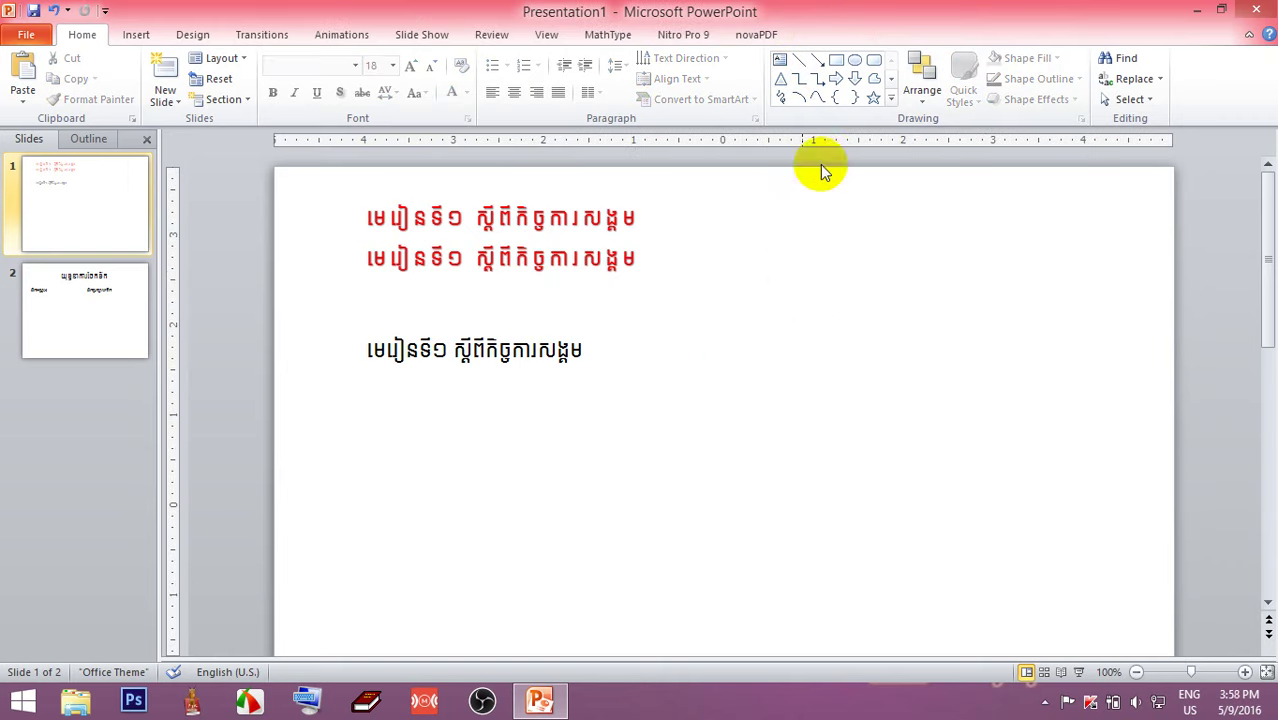
Draw a text box right of the red lines, type ប្រទេសកម្ពុជា, and select it.
click(779, 62)
drag(671, 258, 996, 391)
text(ប្រទេសកម្)
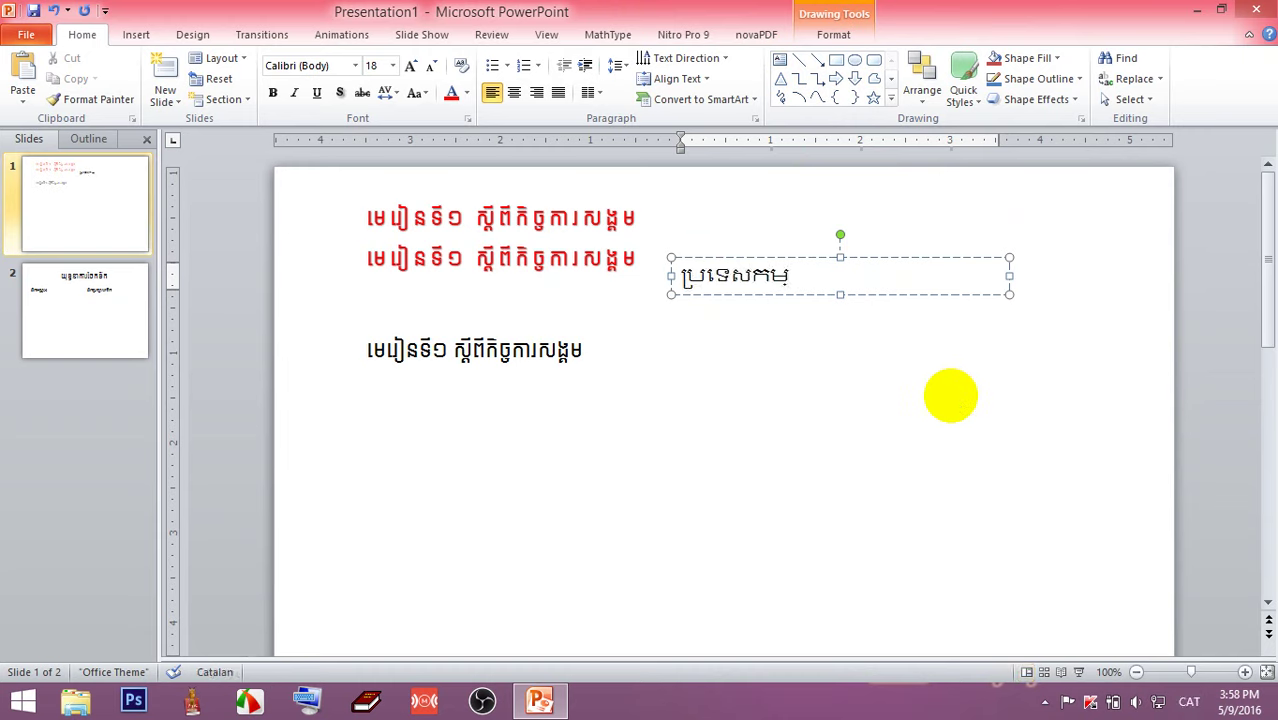
text(ពុជ)
text(ា)
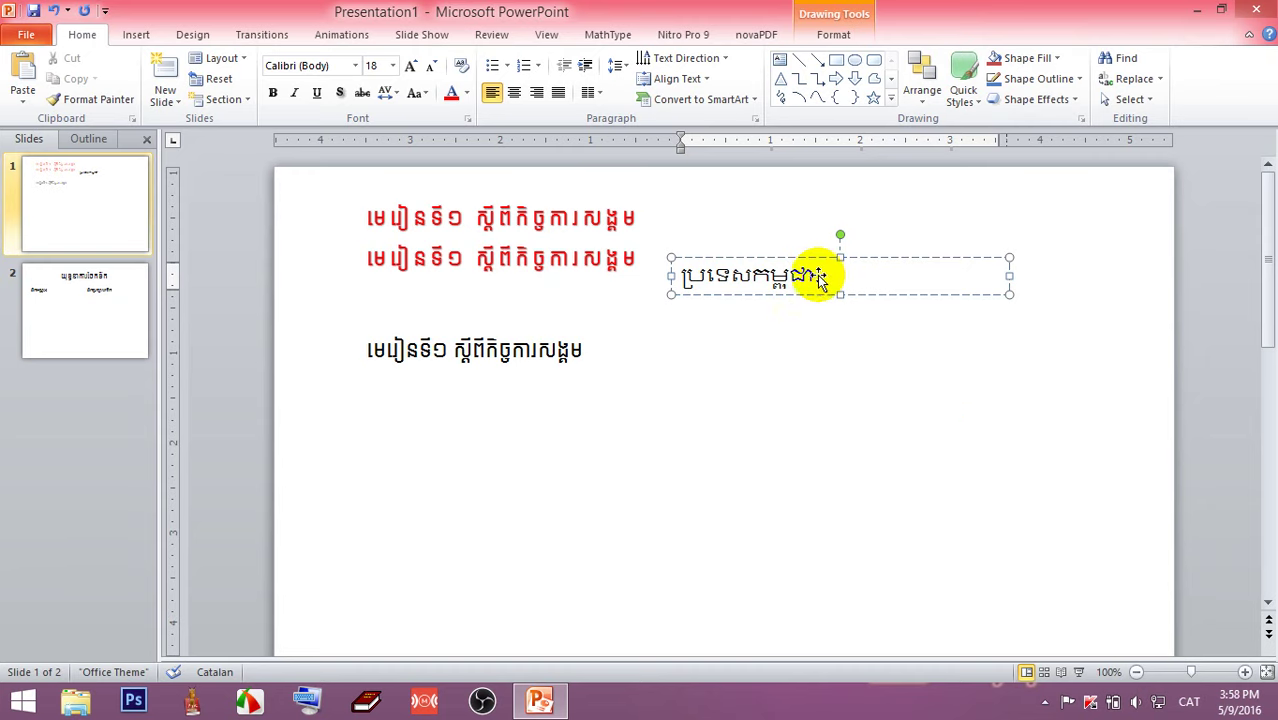
drag(813, 276, 678, 268)
Format Paint the red title style onto the Khmer word and move its box down.
drag(545, 215, 455, 208)
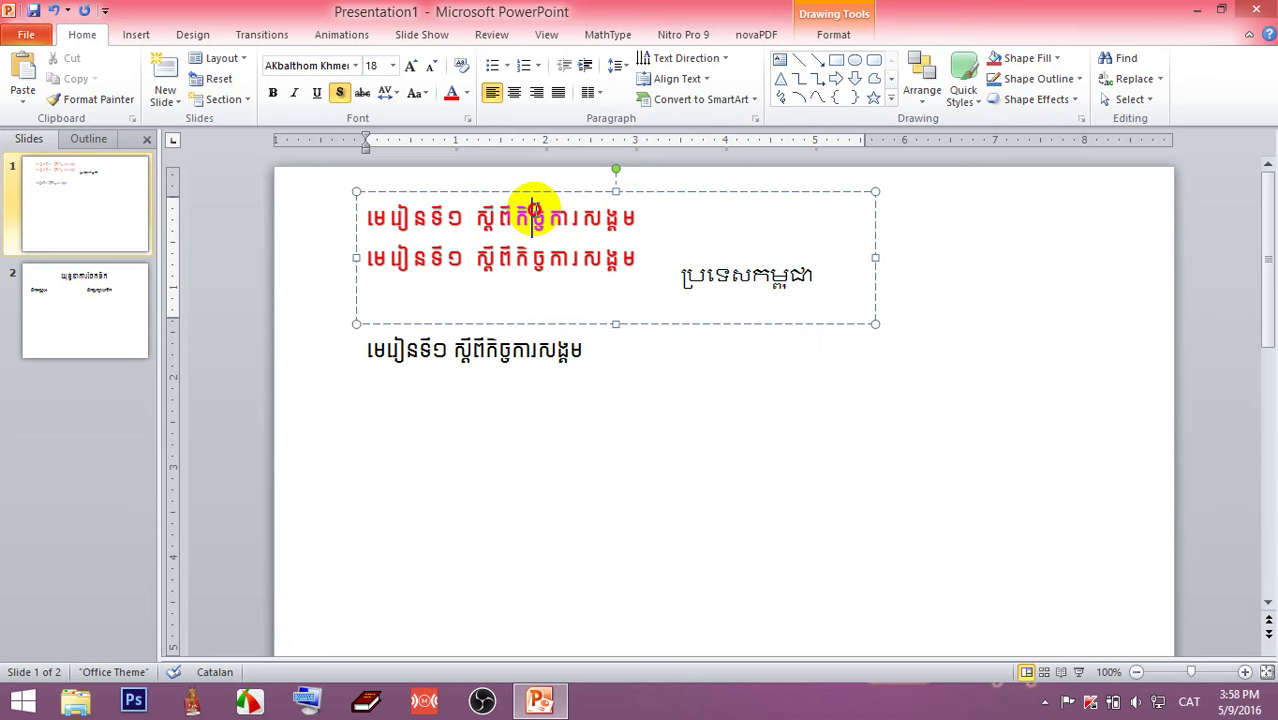
click(92, 99)
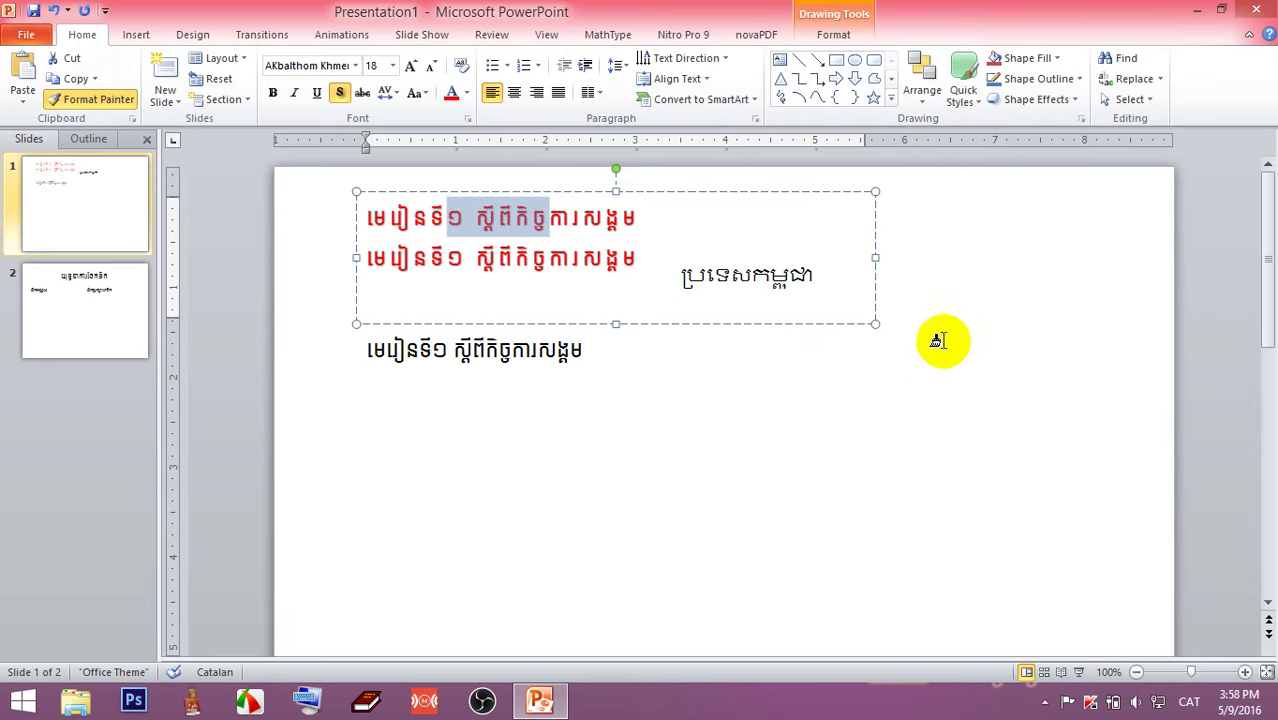
click(813, 276)
drag(750, 274, 785, 343)
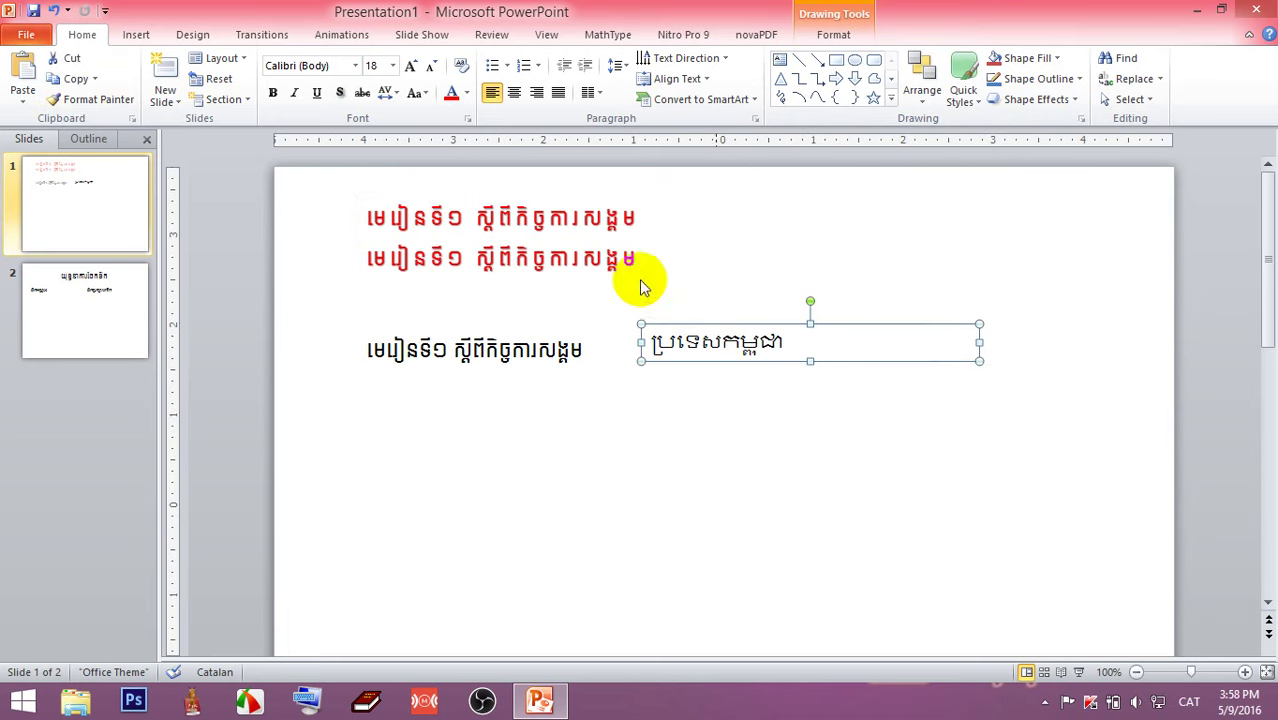
Paint the second red line's formatting onto ប្រទេសកម្ពុជា and move it beside that line.
click(528, 258)
key(shift+End)
right_click(528, 256)
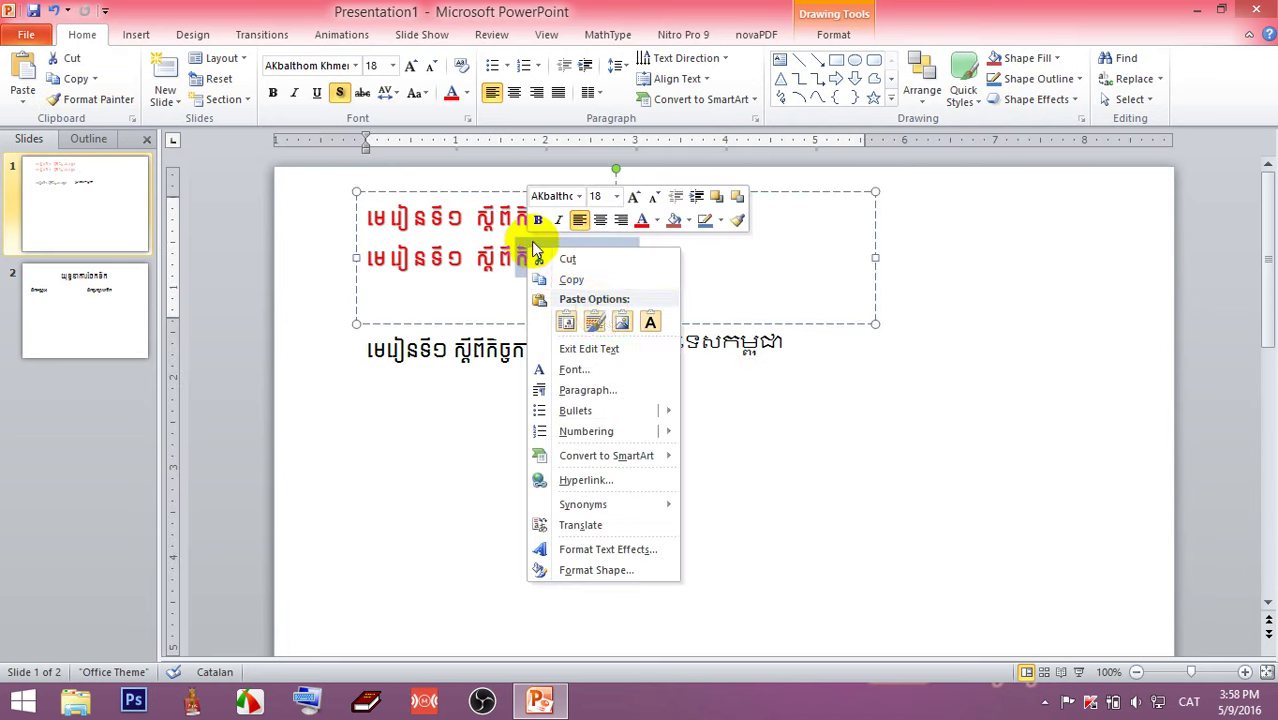
click(737, 220)
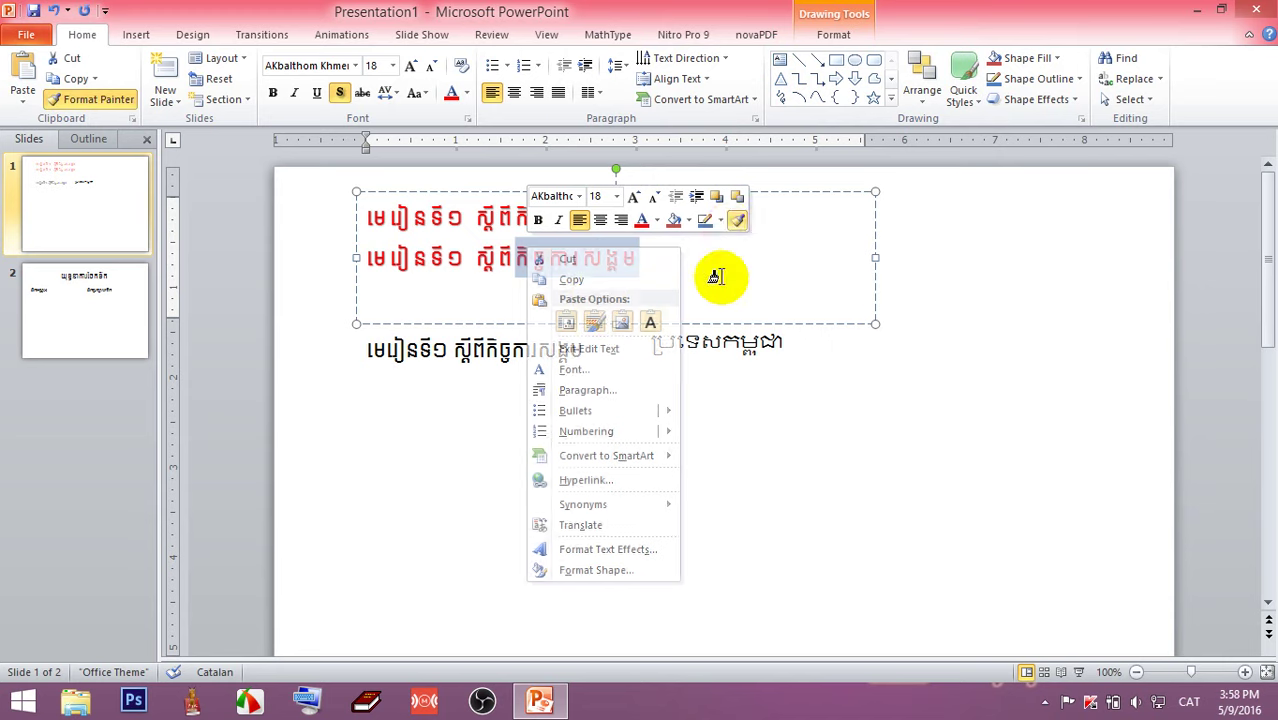
drag(740, 349, 645, 342)
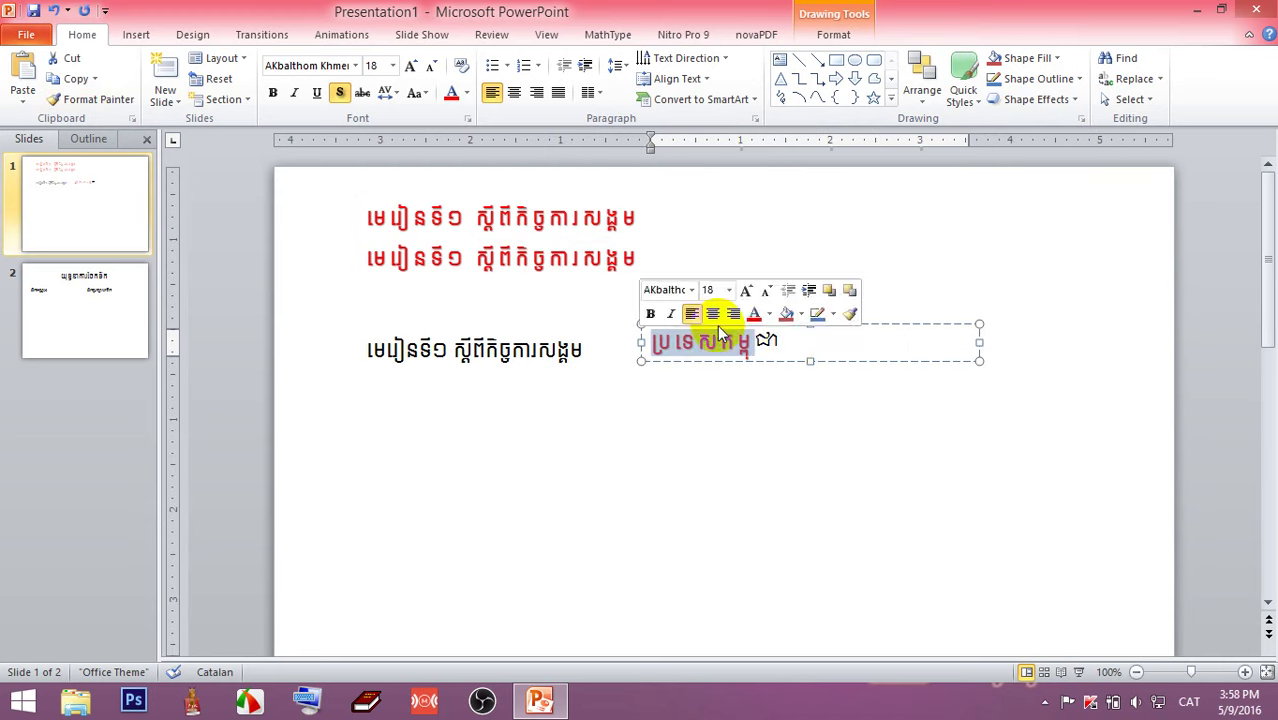
click(752, 210)
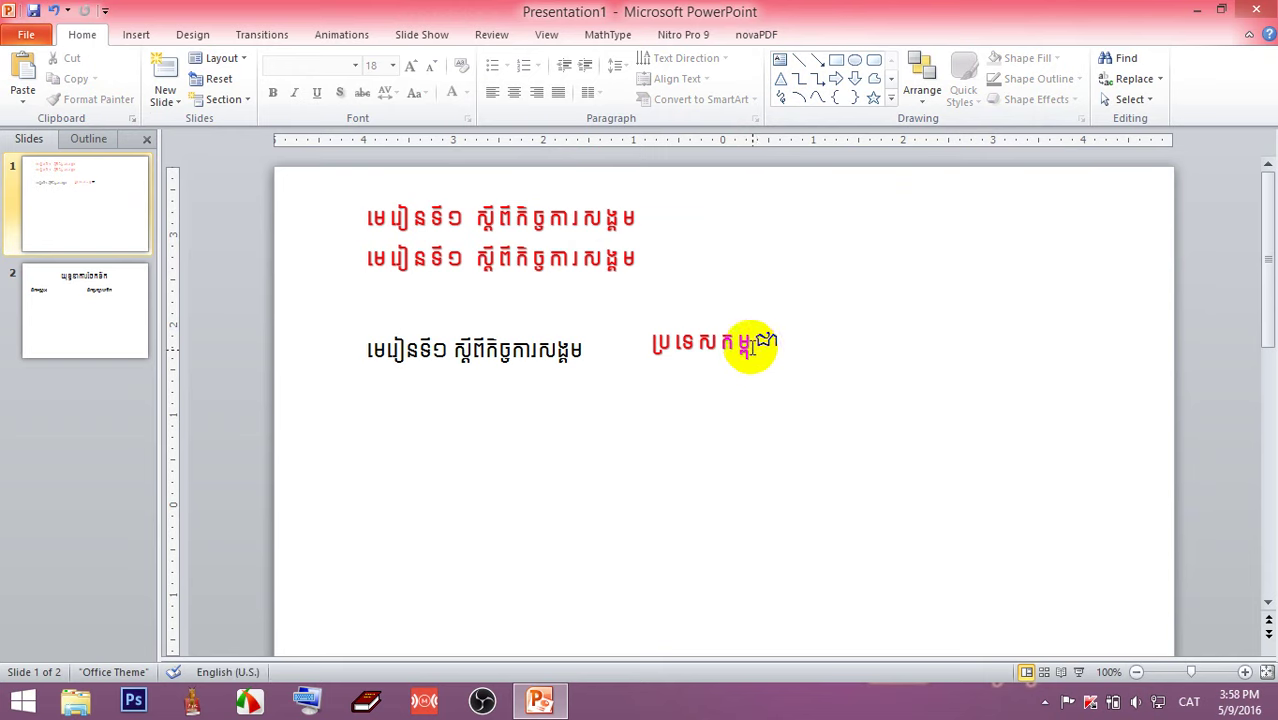
click(752, 345)
drag(741, 322, 773, 276)
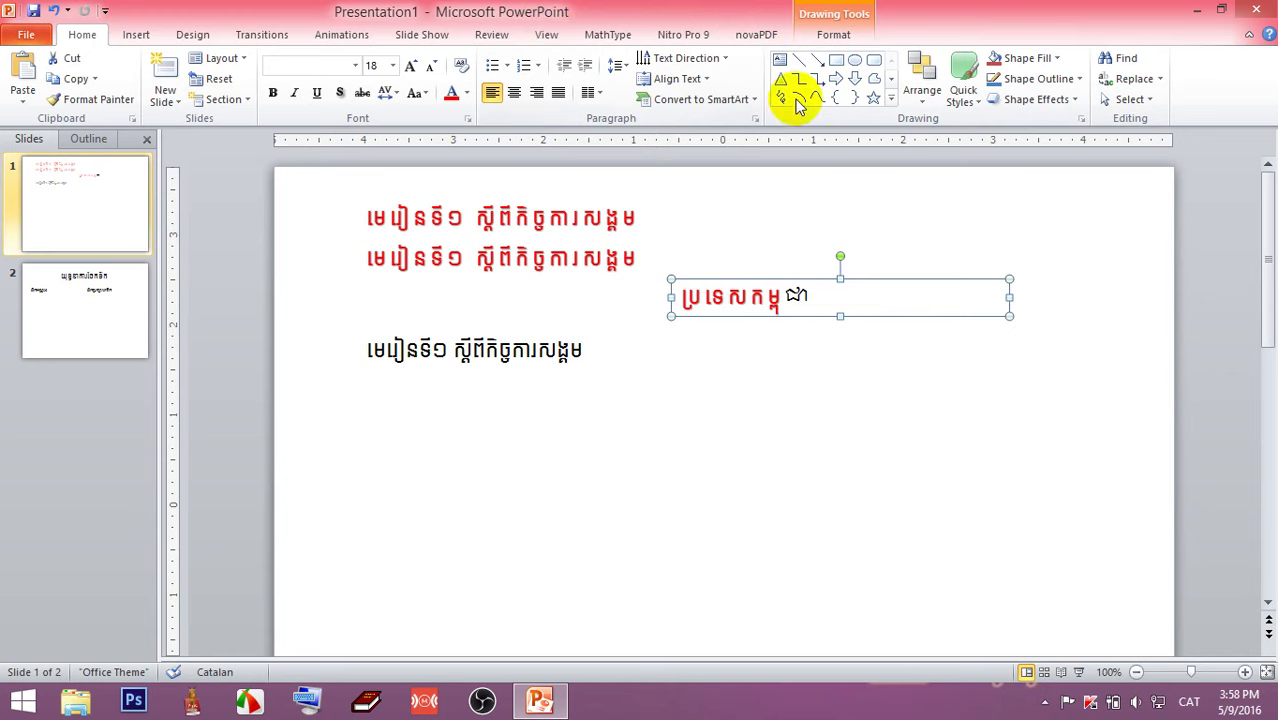
Select the ប្រទេសកម្ពុជា box and drag it down beside the black line.
click(136, 34)
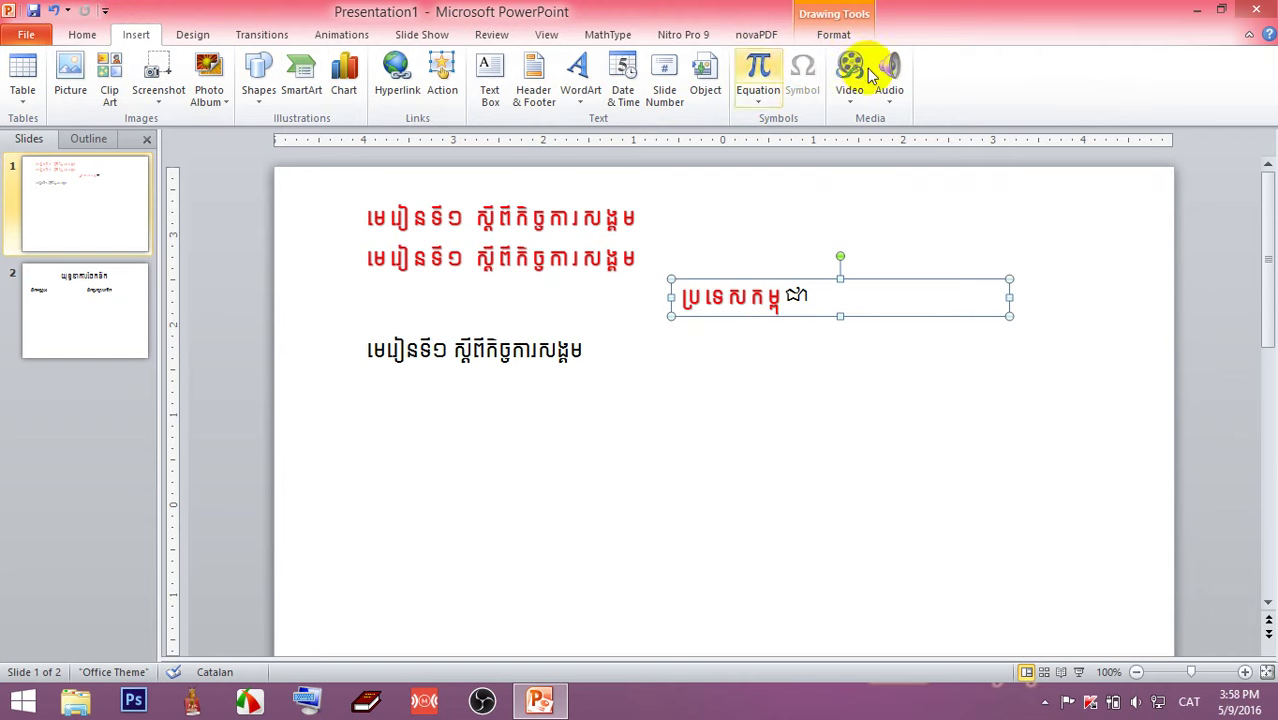
click(82, 35)
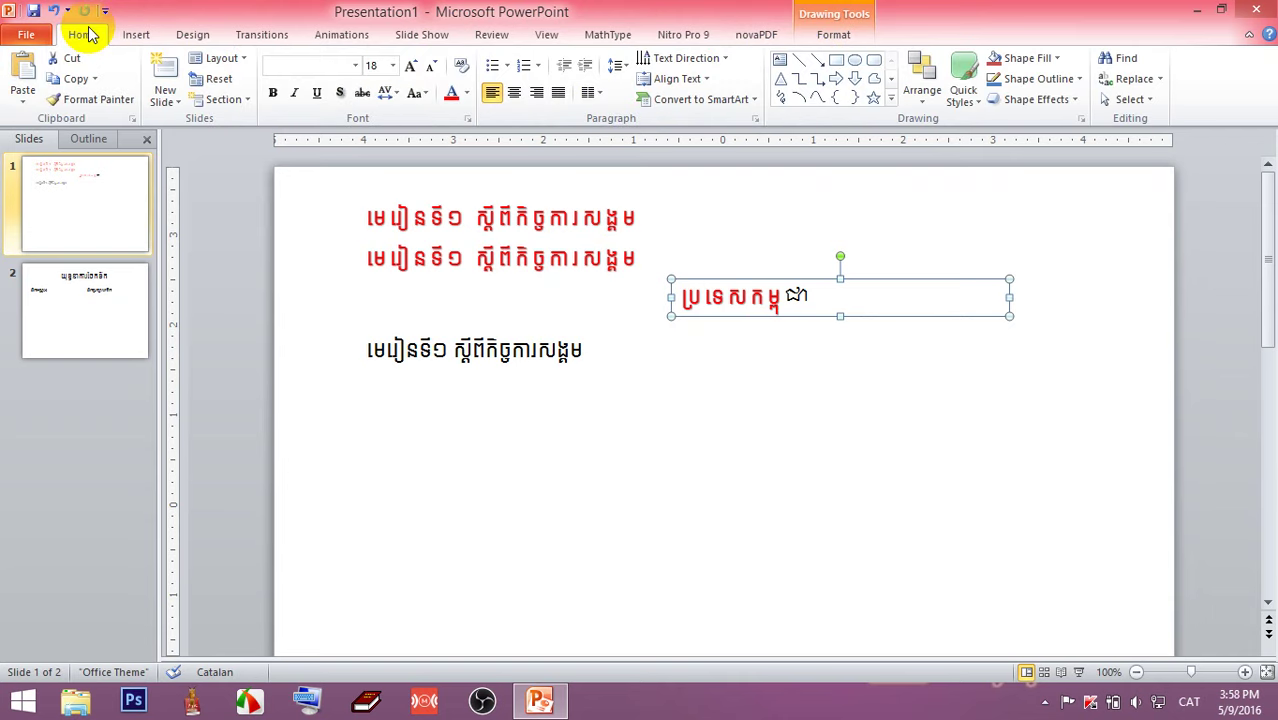
click(797, 297)
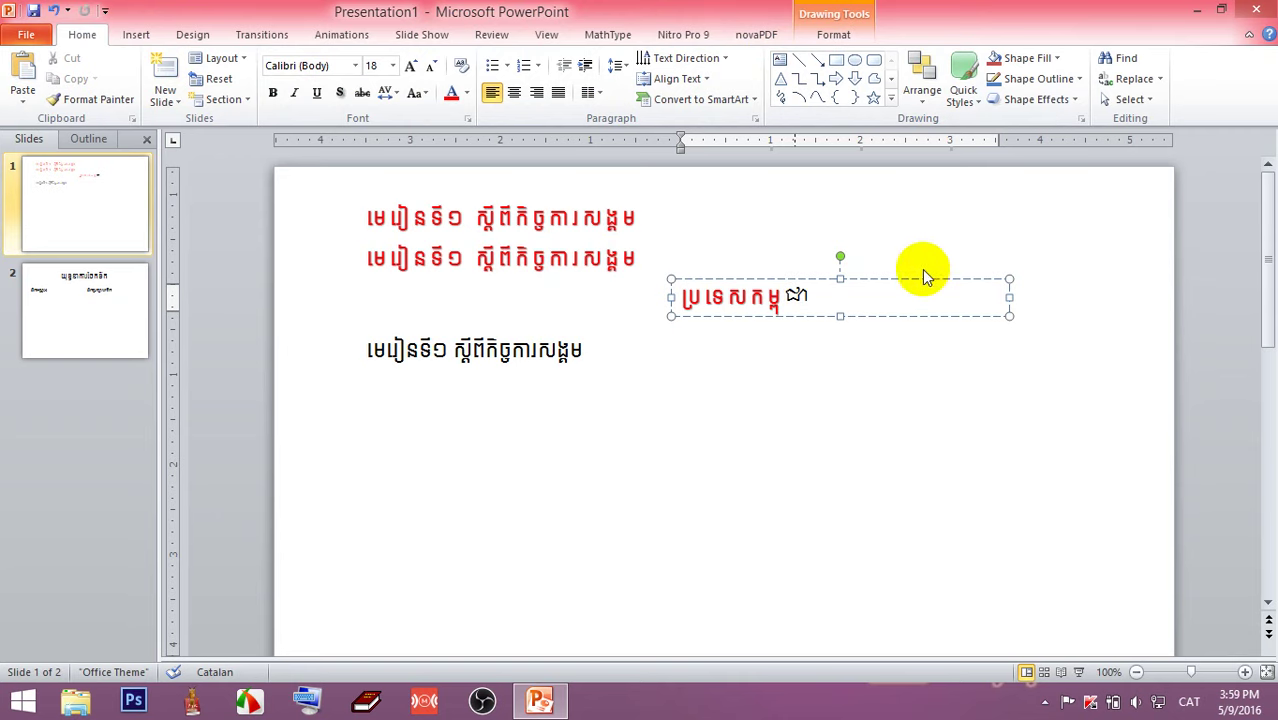
click(893, 279)
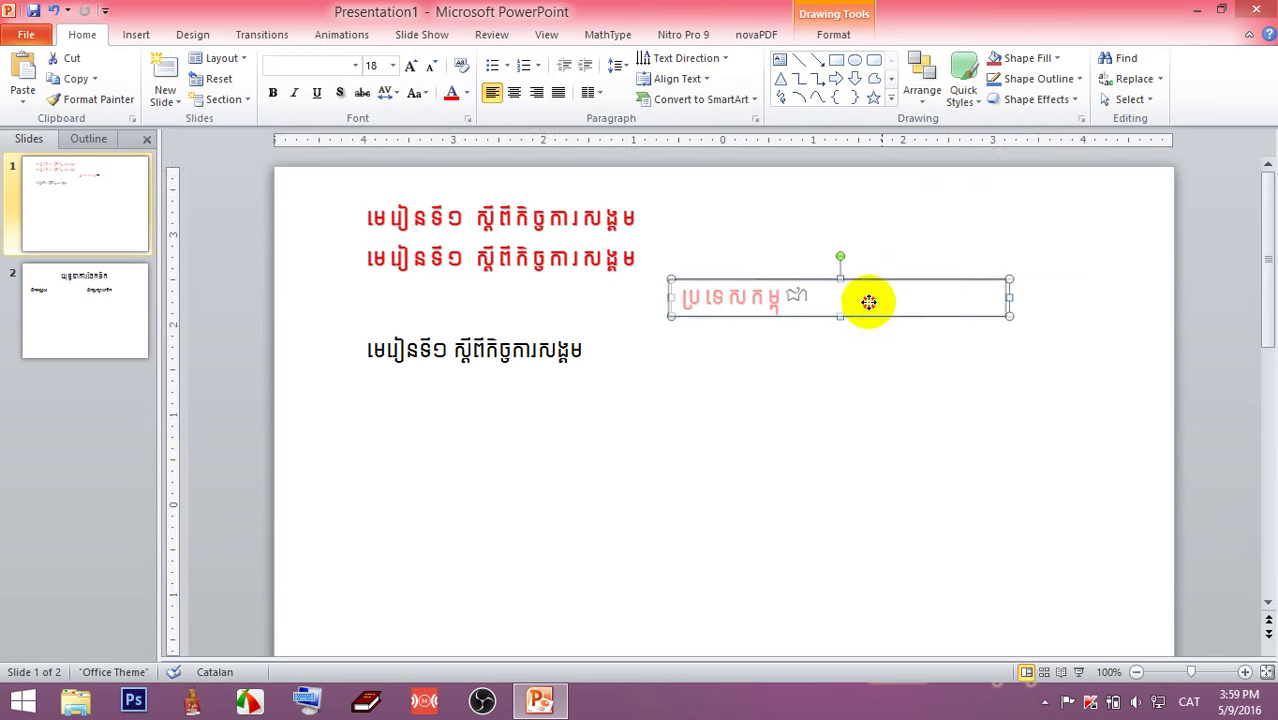
drag(869, 302, 814, 337)
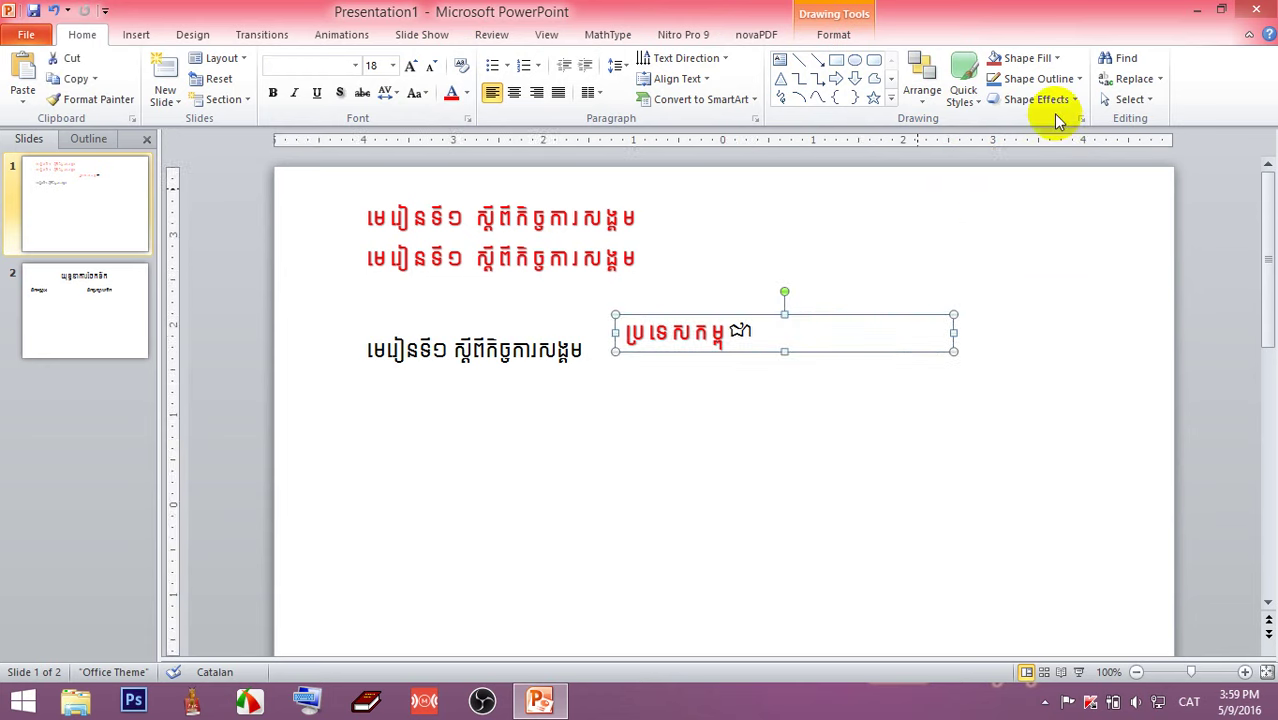
Drag the ប្រទេសកម្ពុជា box up against the second red heading, then go to slide 2.
click(185, 38)
scroll(180, 35, down, 1)
click(140, 36)
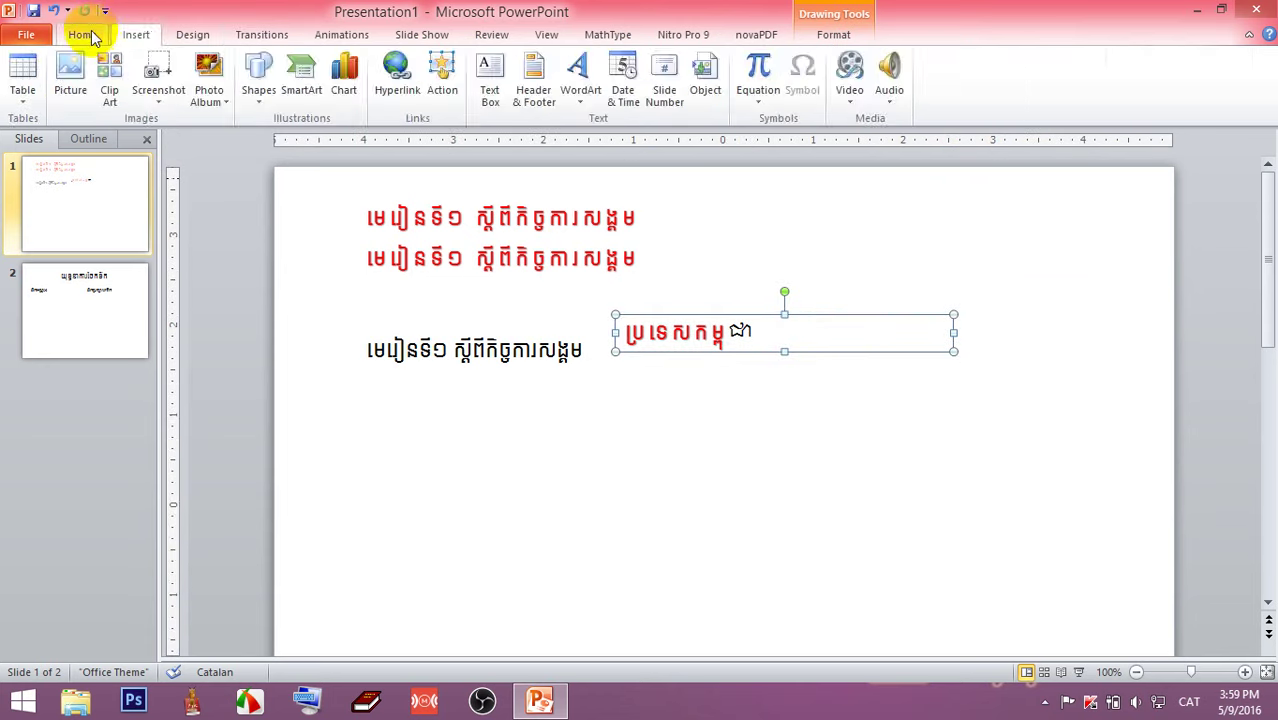
click(84, 35)
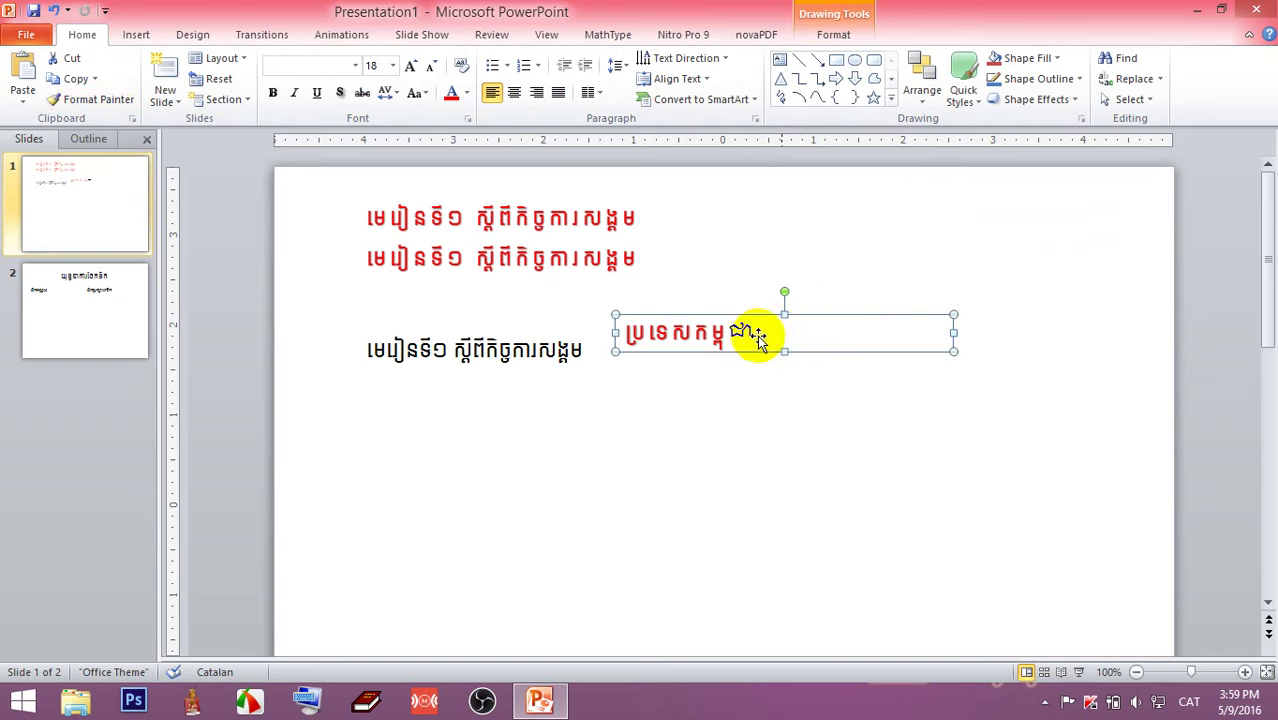
click(720, 334)
drag(726, 334, 614, 322)
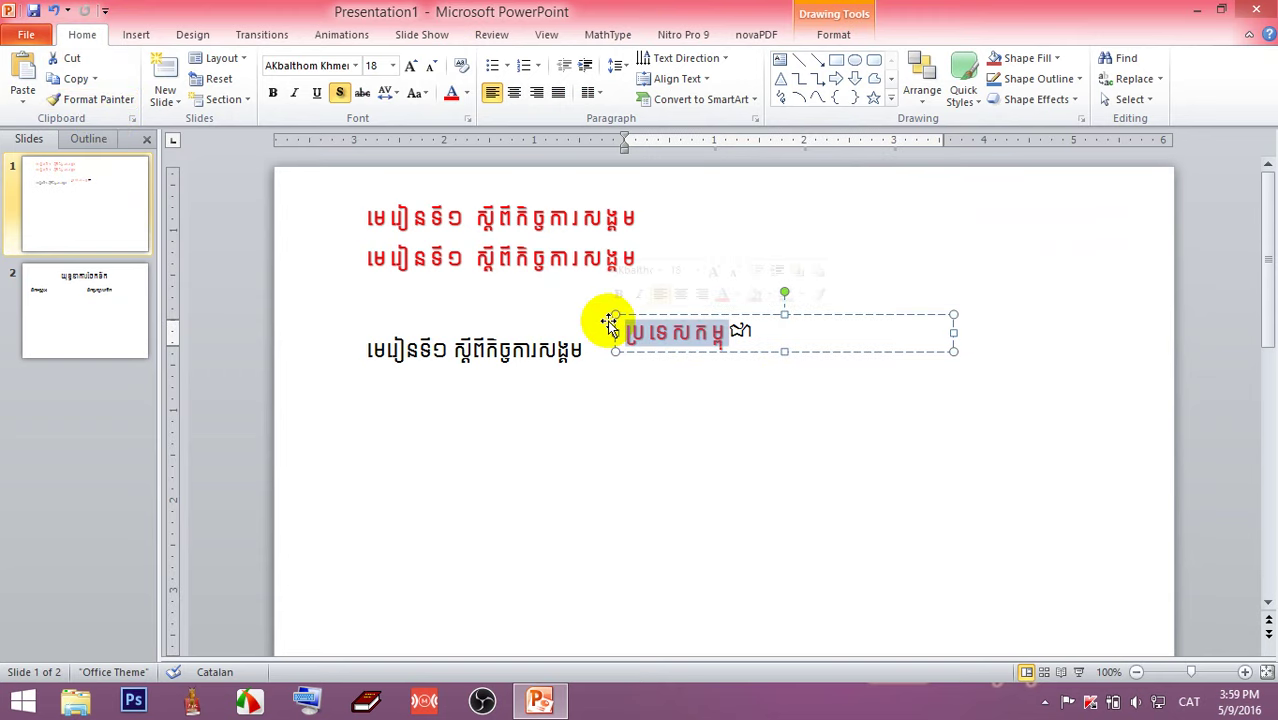
click(833, 316)
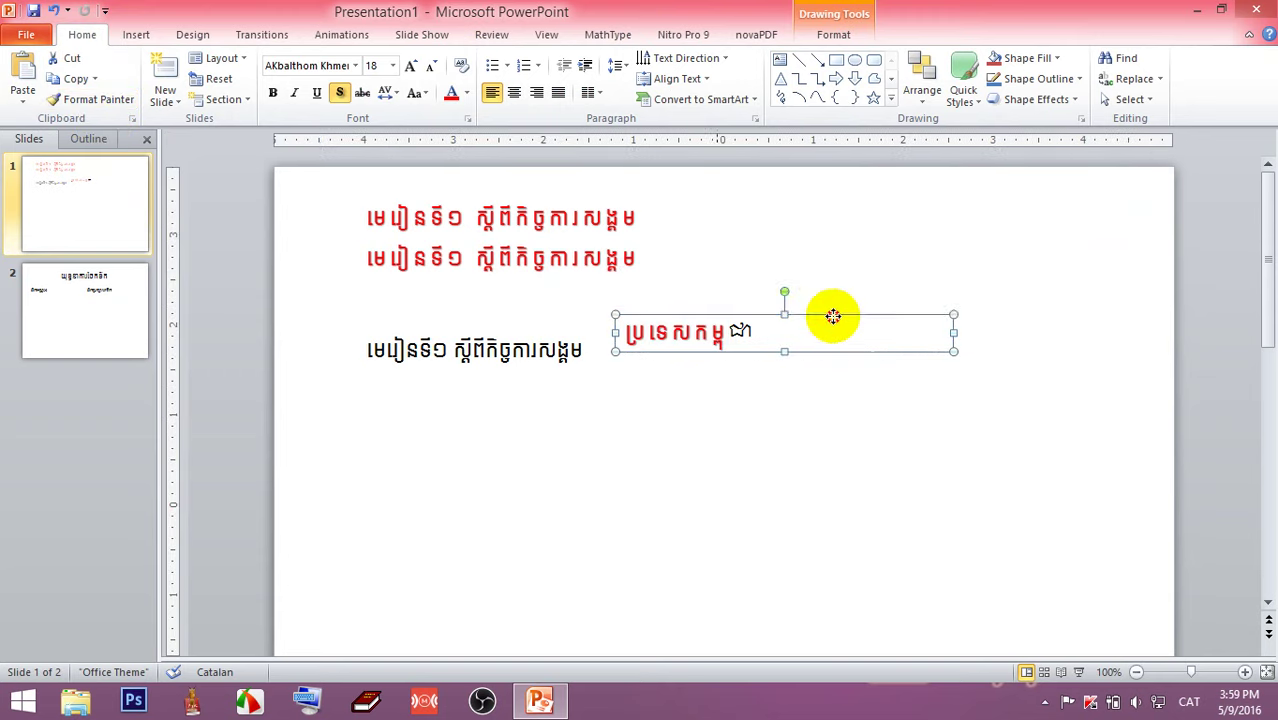
mouse_move(833, 316)
mouse_down()
mouse_move(822, 269)
mouse_move(796, 270)
mouse_up()
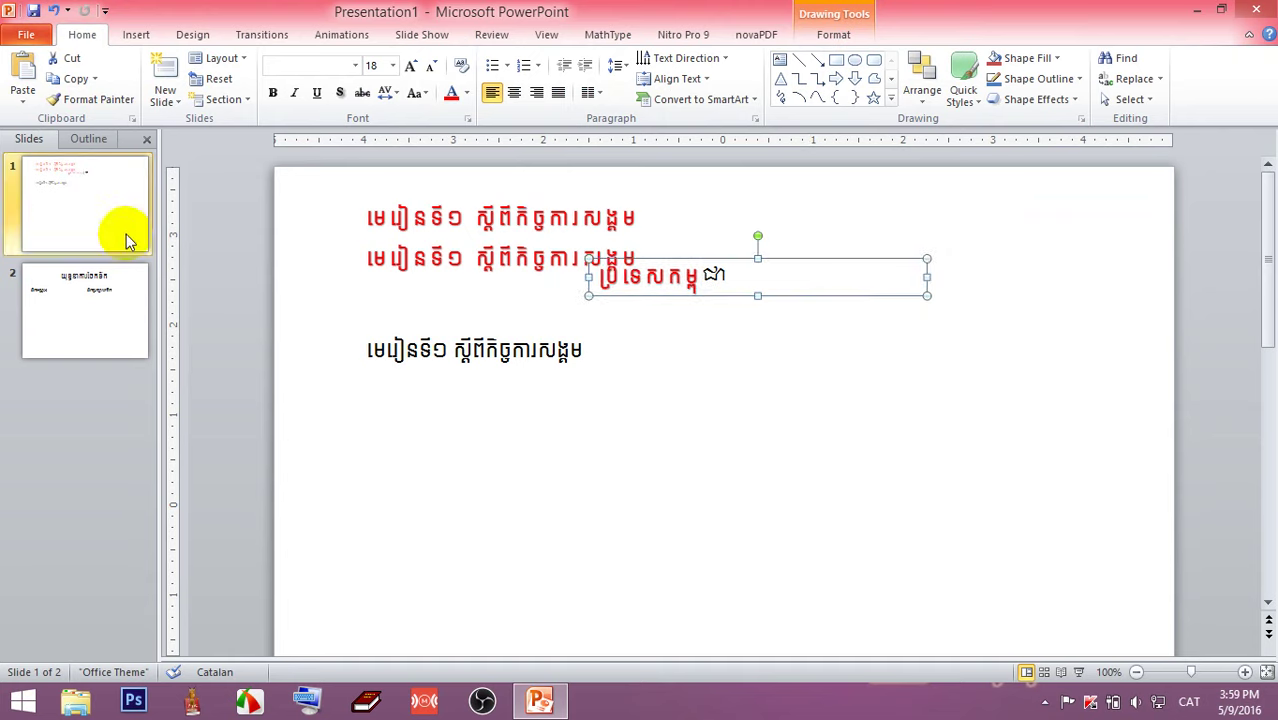
click(127, 298)
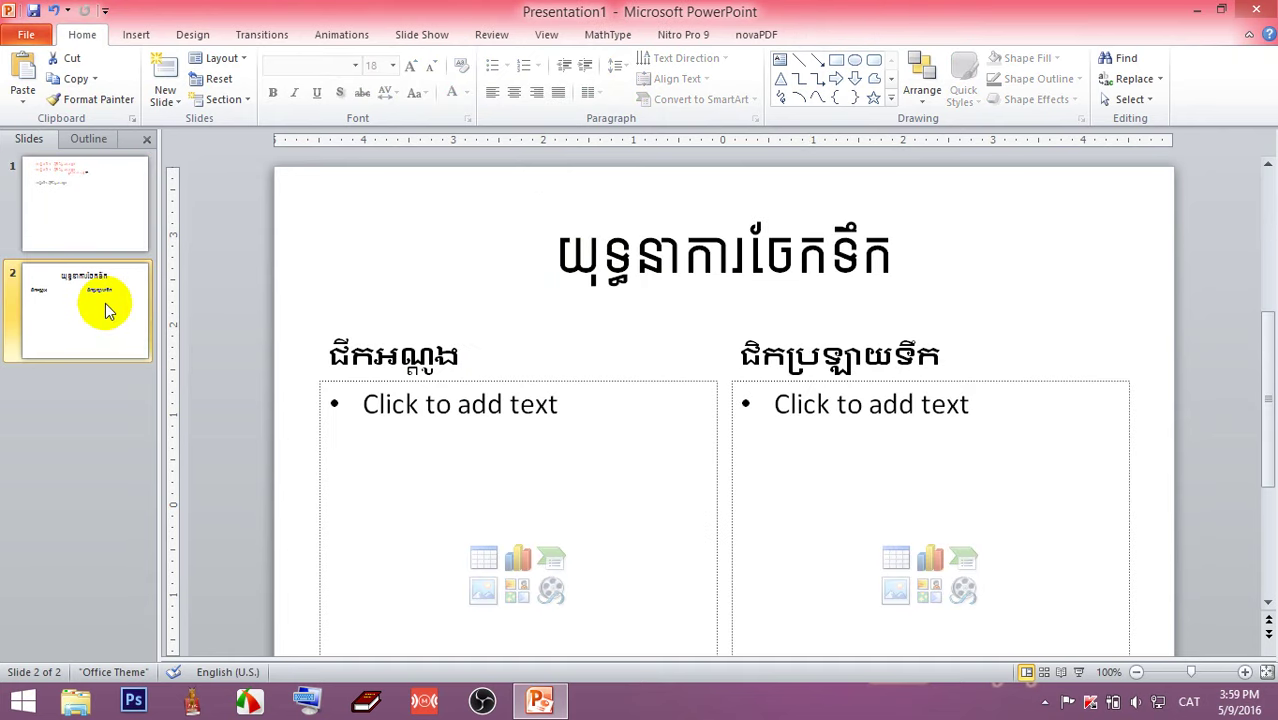
Click into both content placeholders on slide 2, then open and cancel the Insert Table dialog.
scroll(887, 349, down, 1)
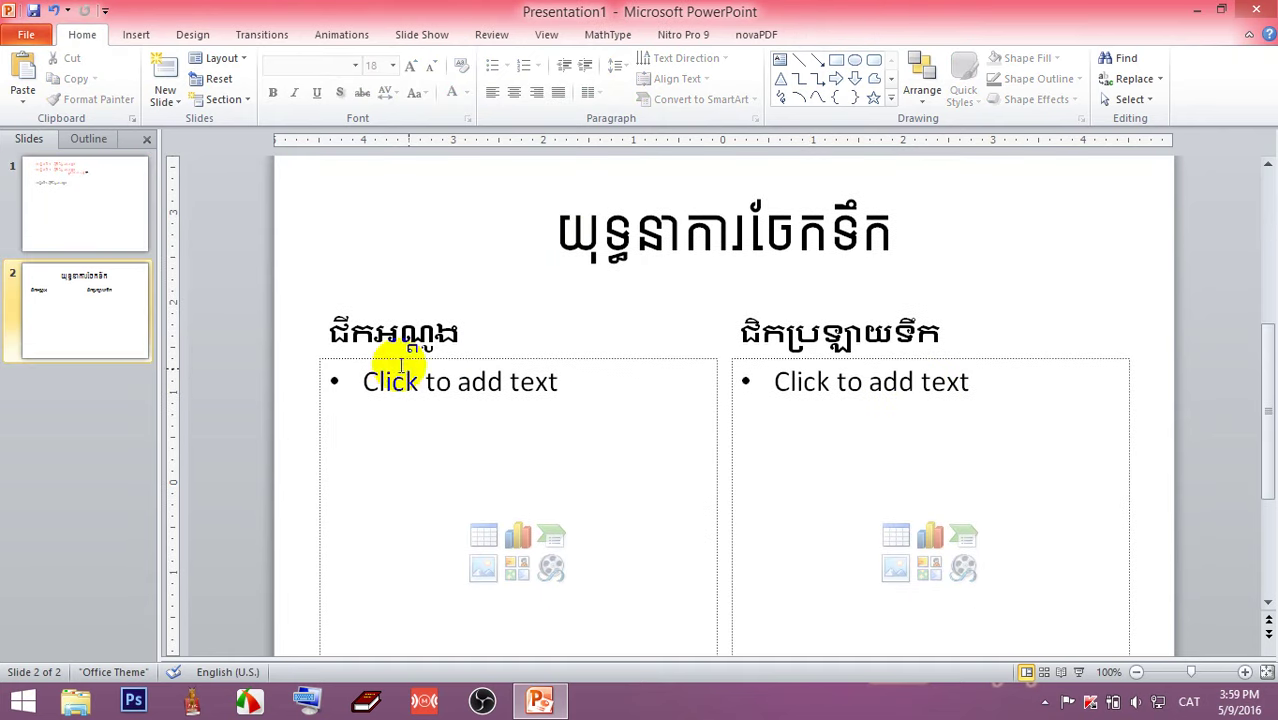
click(475, 401)
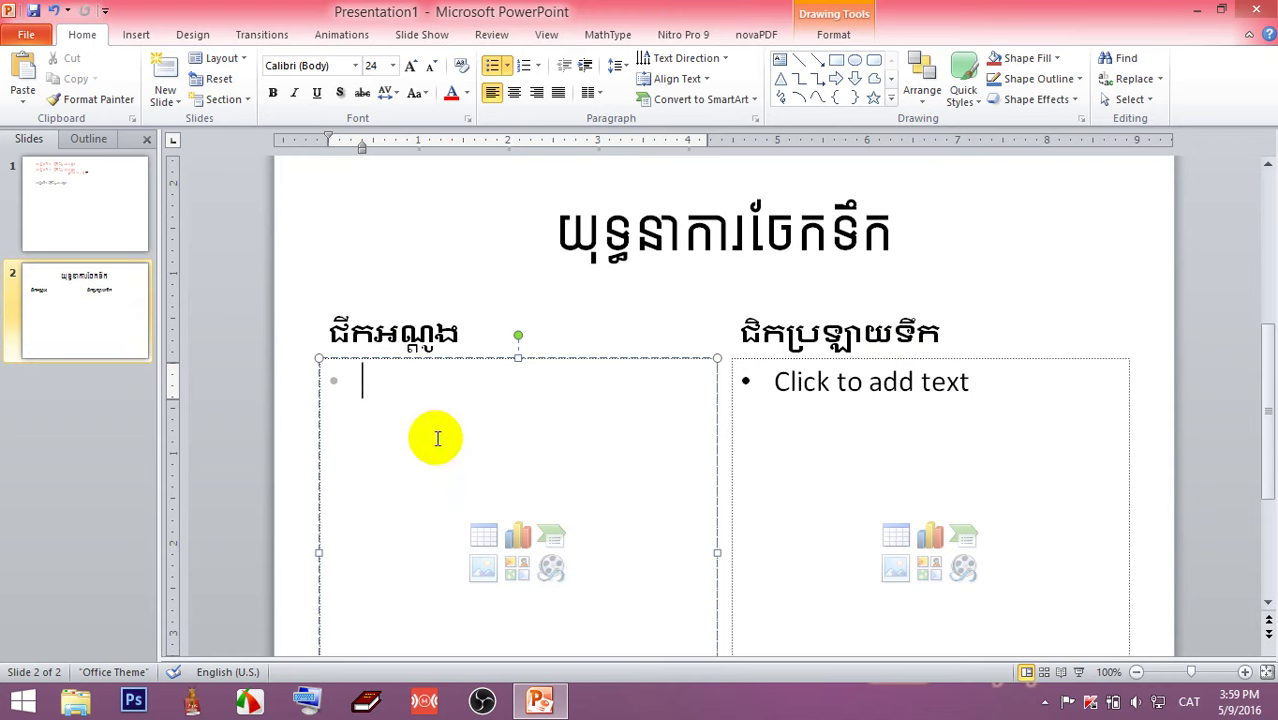
click(955, 383)
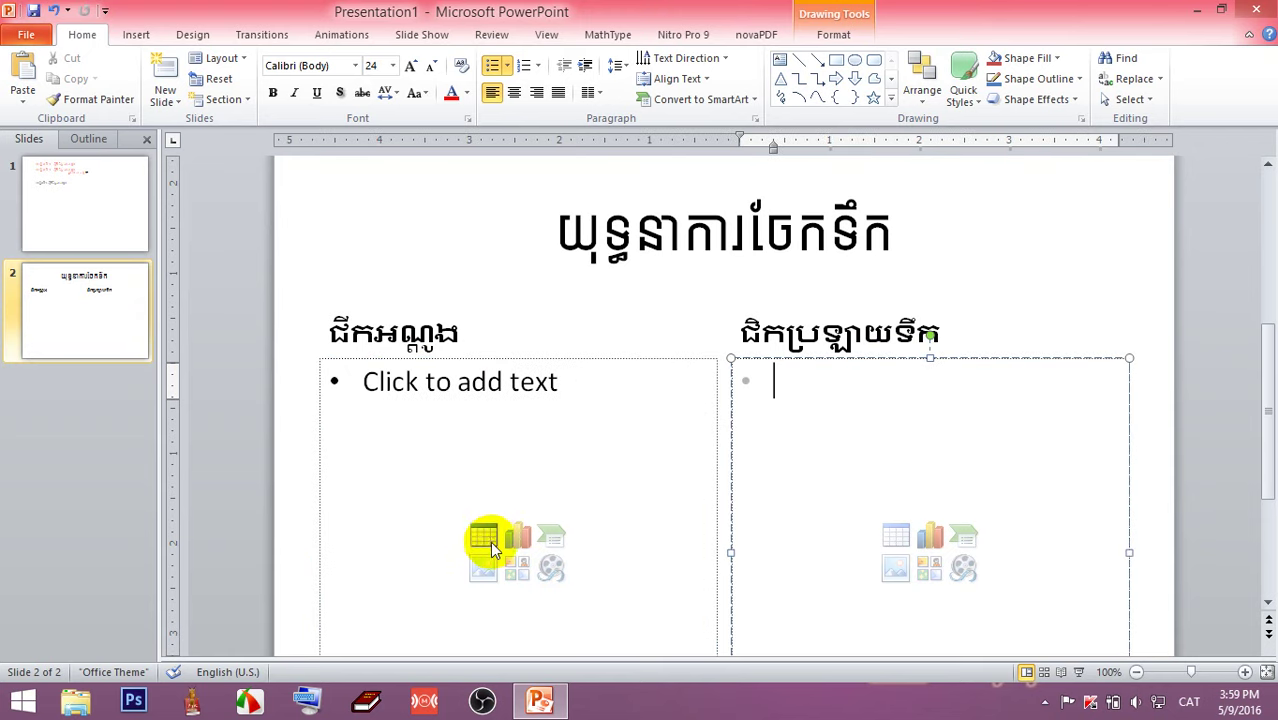
click(484, 537)
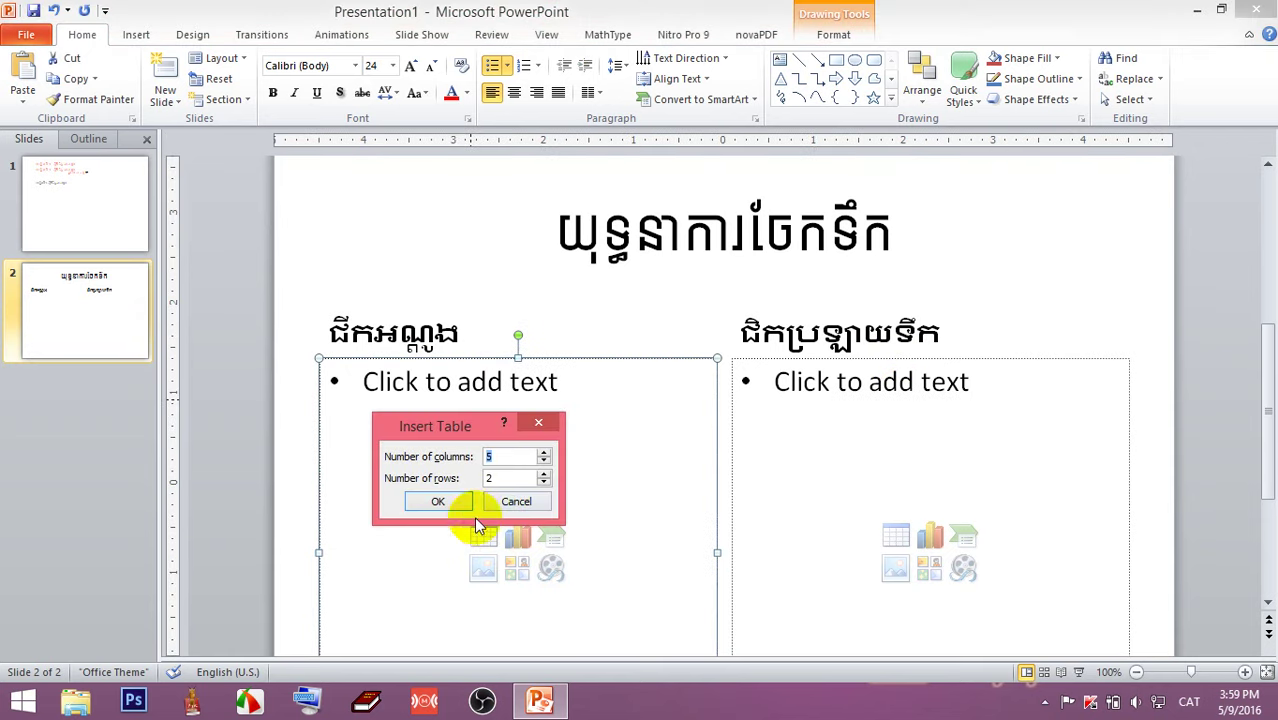
click(549, 425)
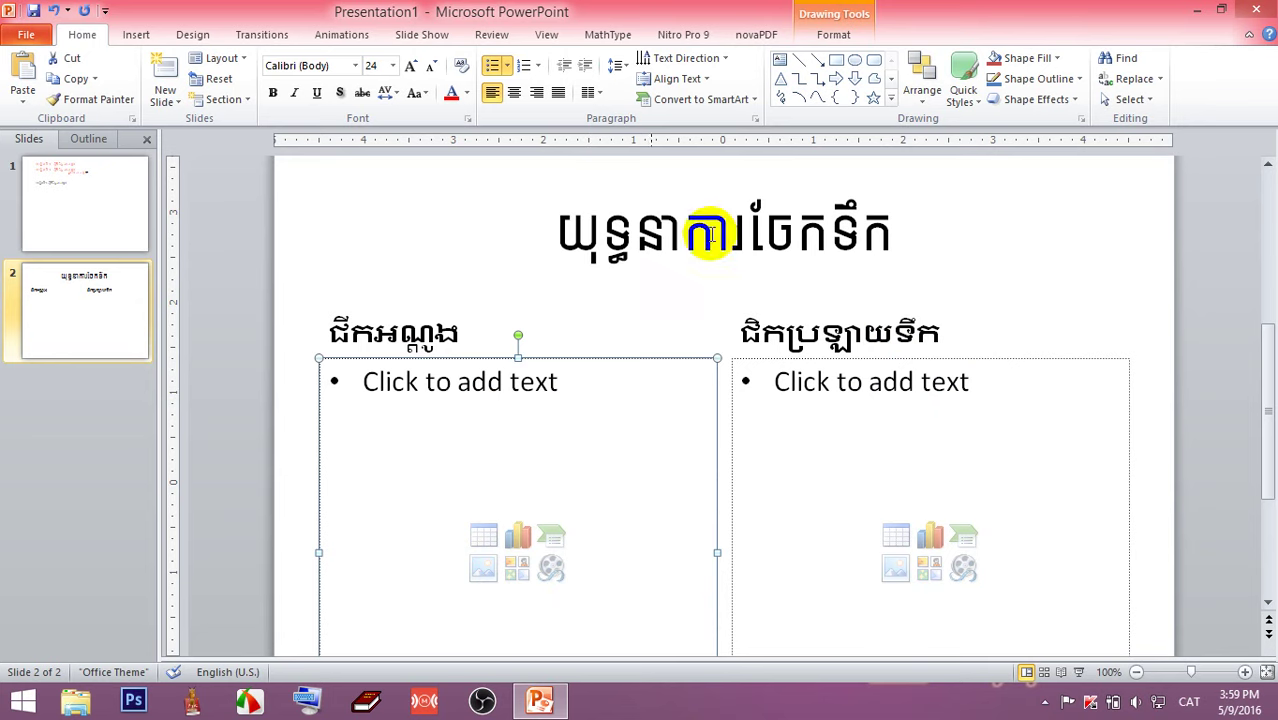
Deselect the placeholder and briefly switch to the Insert ribbon before returning to Home.
click(845, 300)
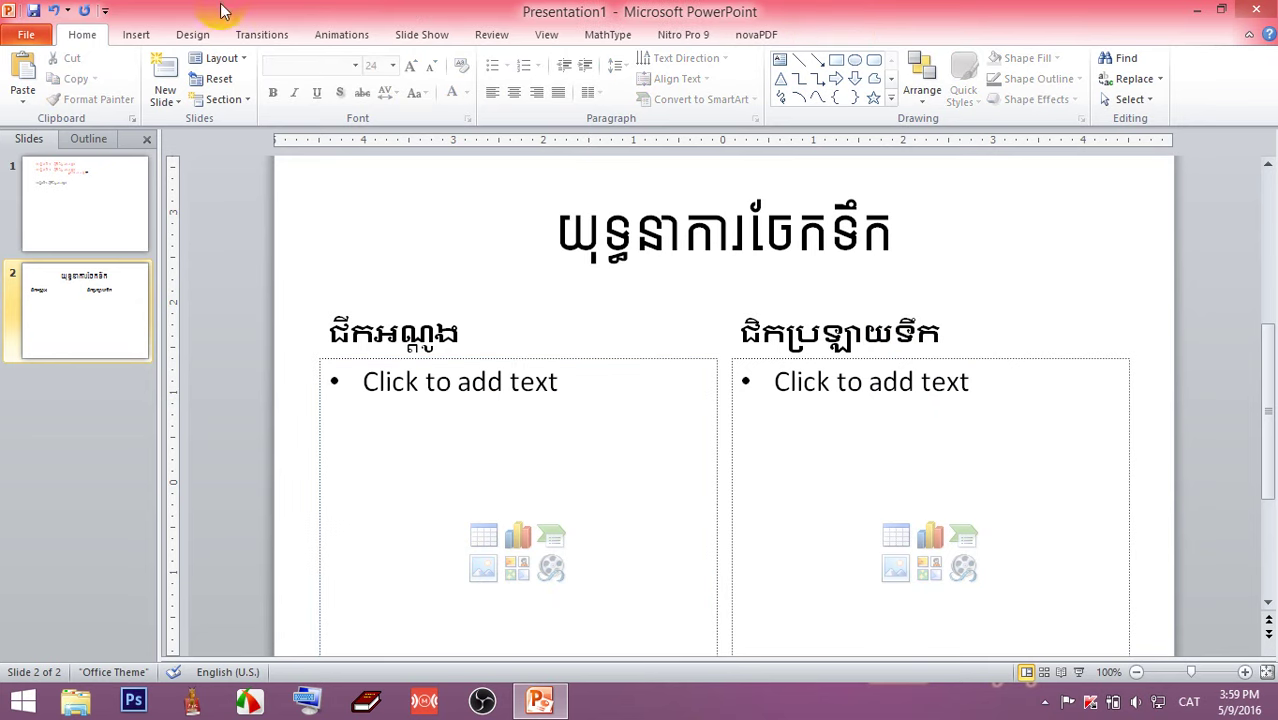
click(134, 38)
click(82, 36)
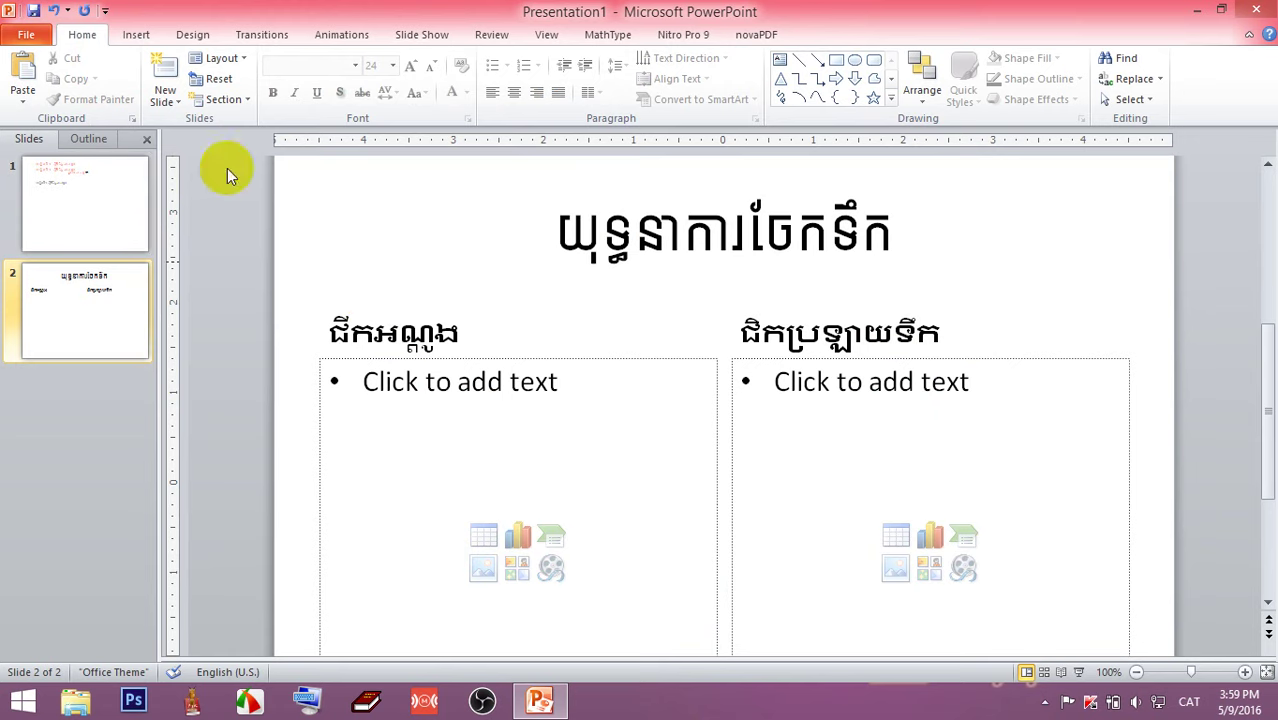
scroll(926, 418, down, 1)
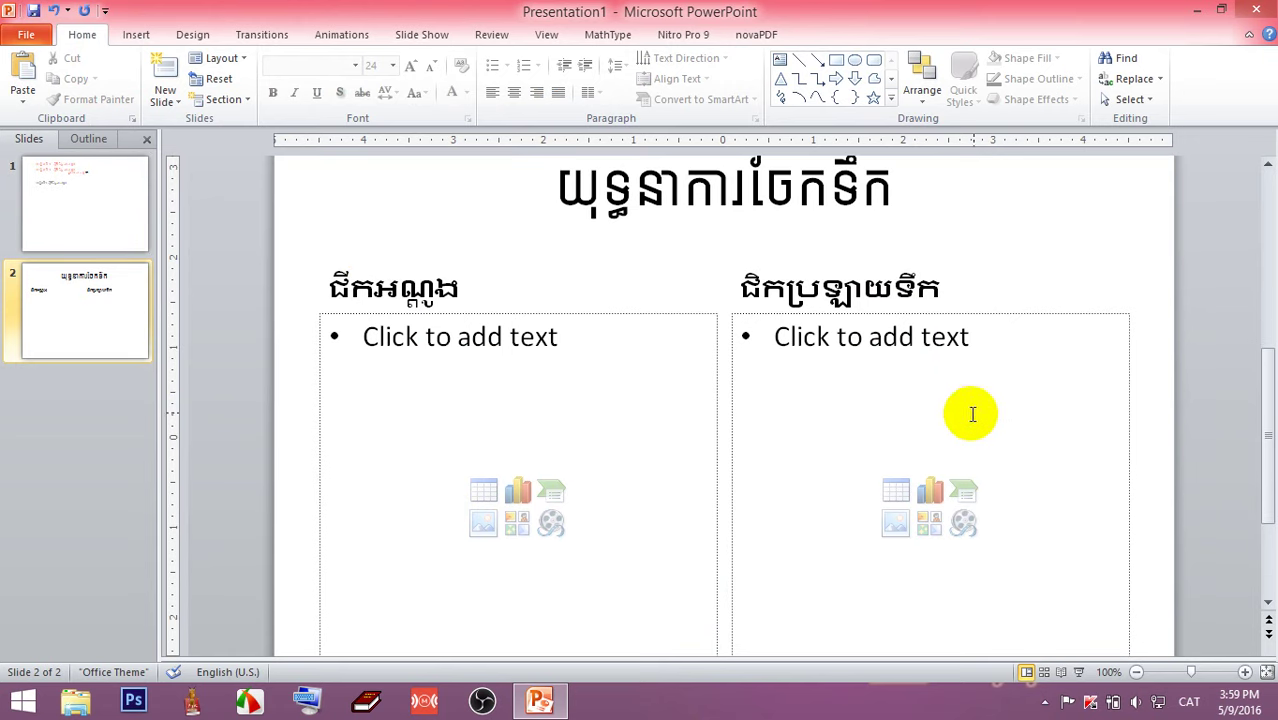
Select all placeholders on slide 2 and delete their contents.
click(507, 305)
click(742, 337)
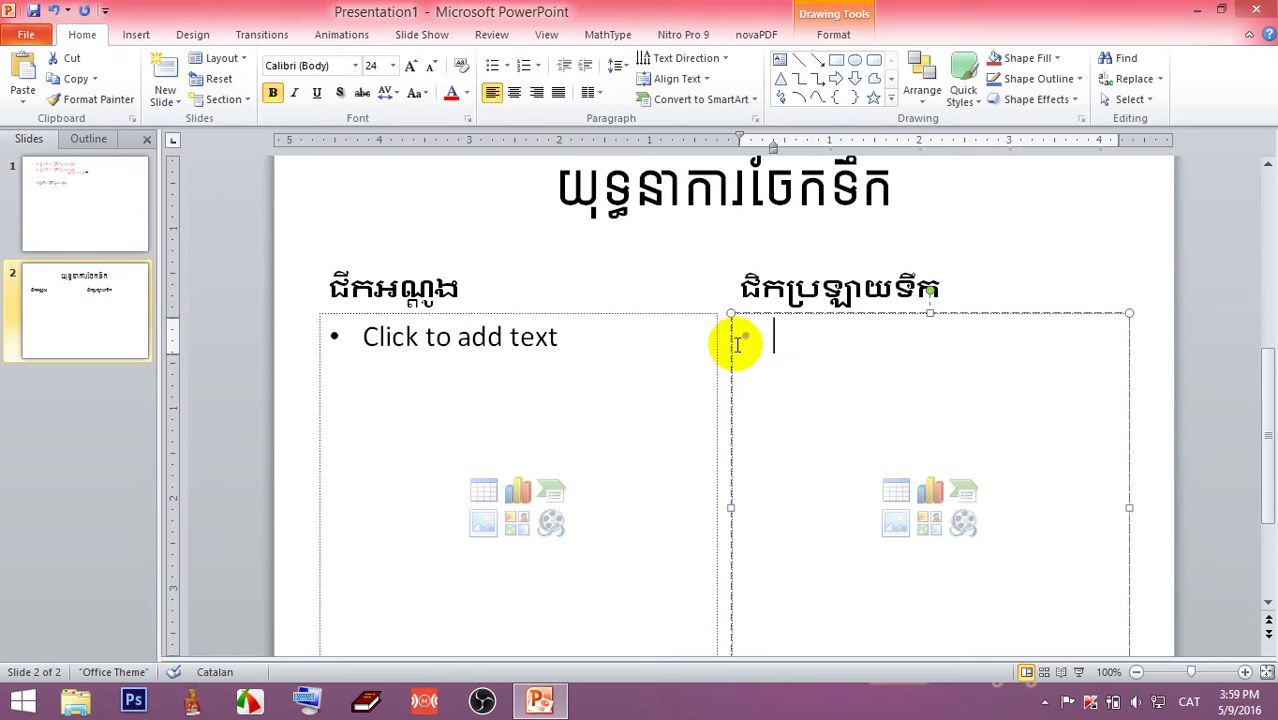
mouse_move(320, 222)
mouse_down()
mouse_move(423, 486)
mouse_move(350, 342)
mouse_up()
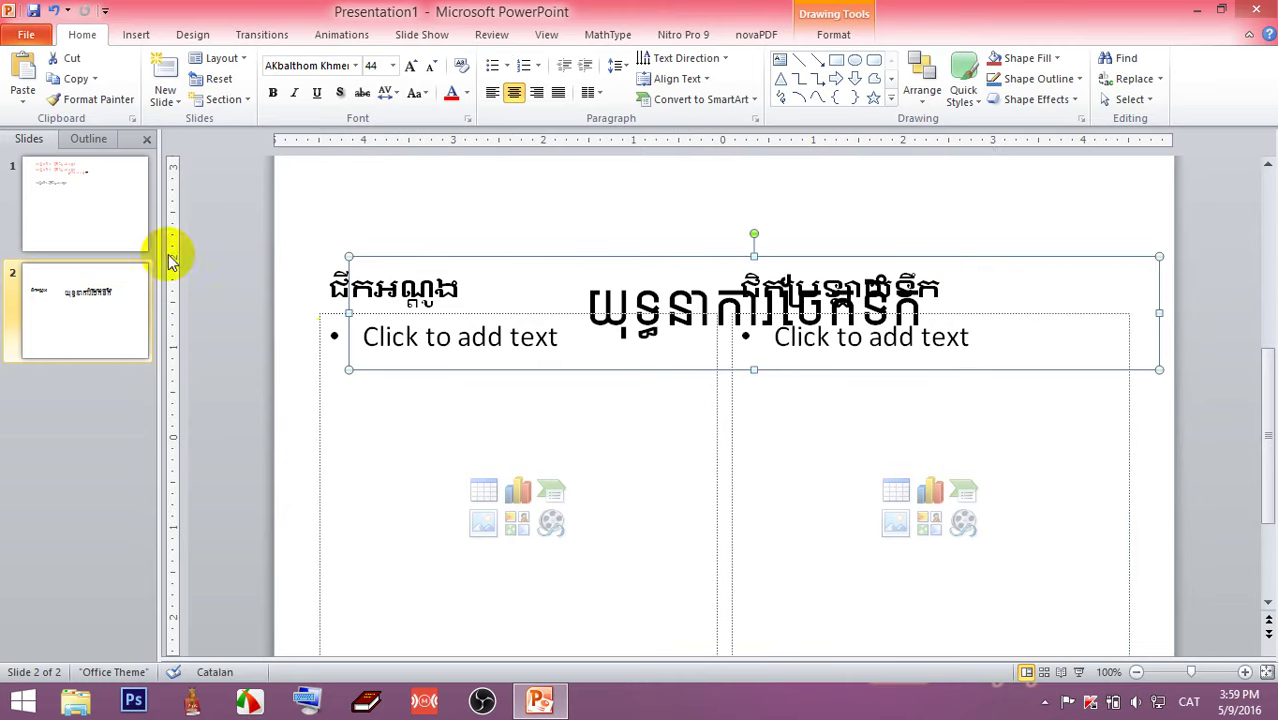
ctrl+scroll(272, 293, down, 3)
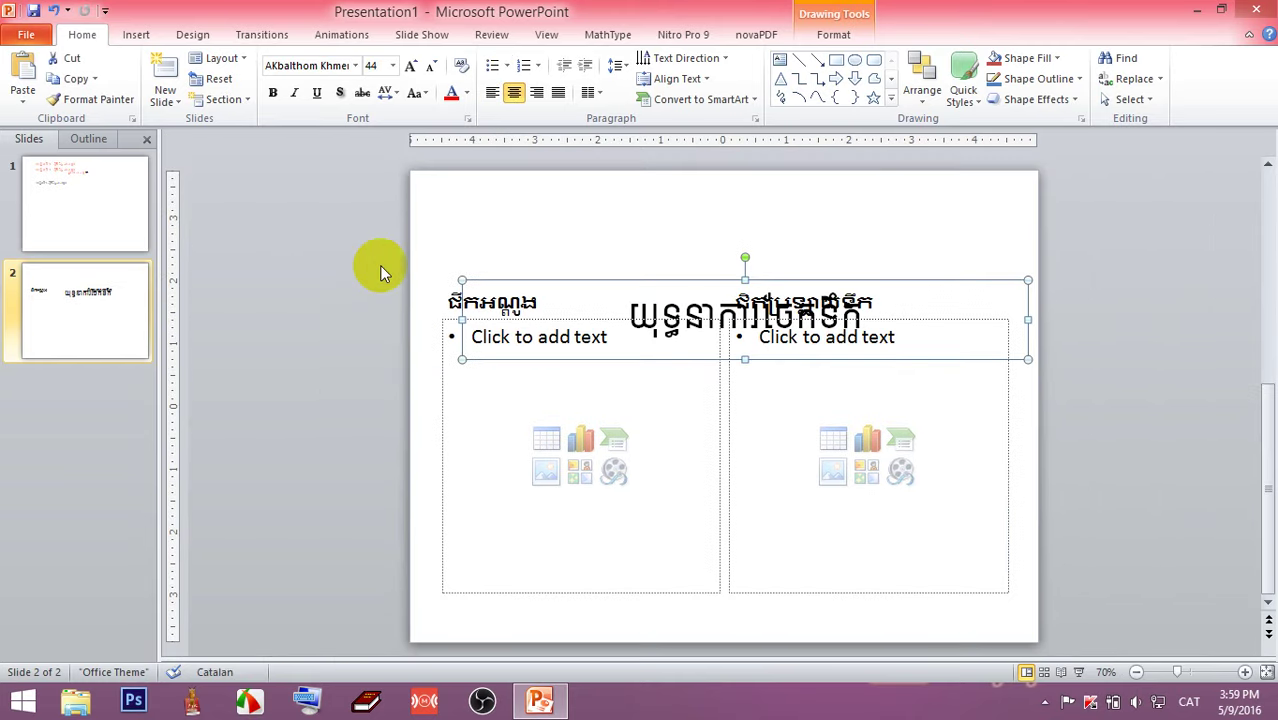
mouse_move(378, 162)
mouse_down()
mouse_move(686, 510)
mouse_move(1080, 652)
mouse_up()
key(Delete)
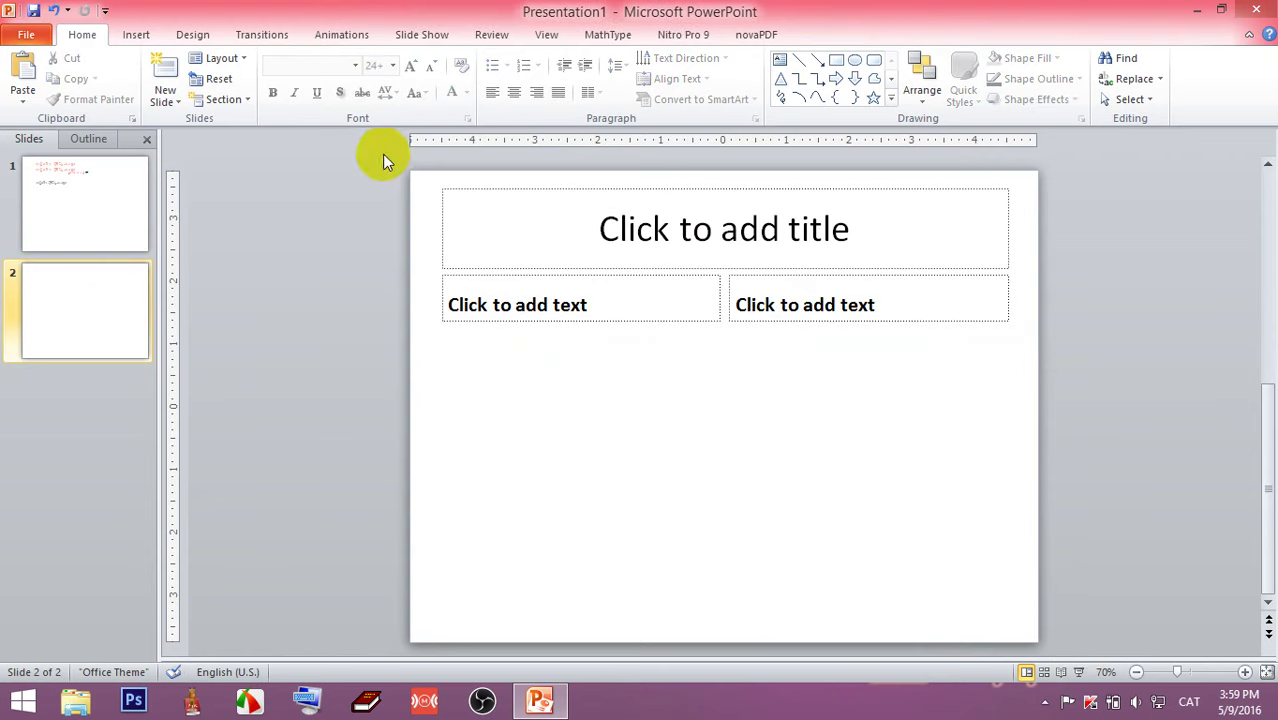
Delete the three Khmer text boxes from slide 1.
click(63, 177)
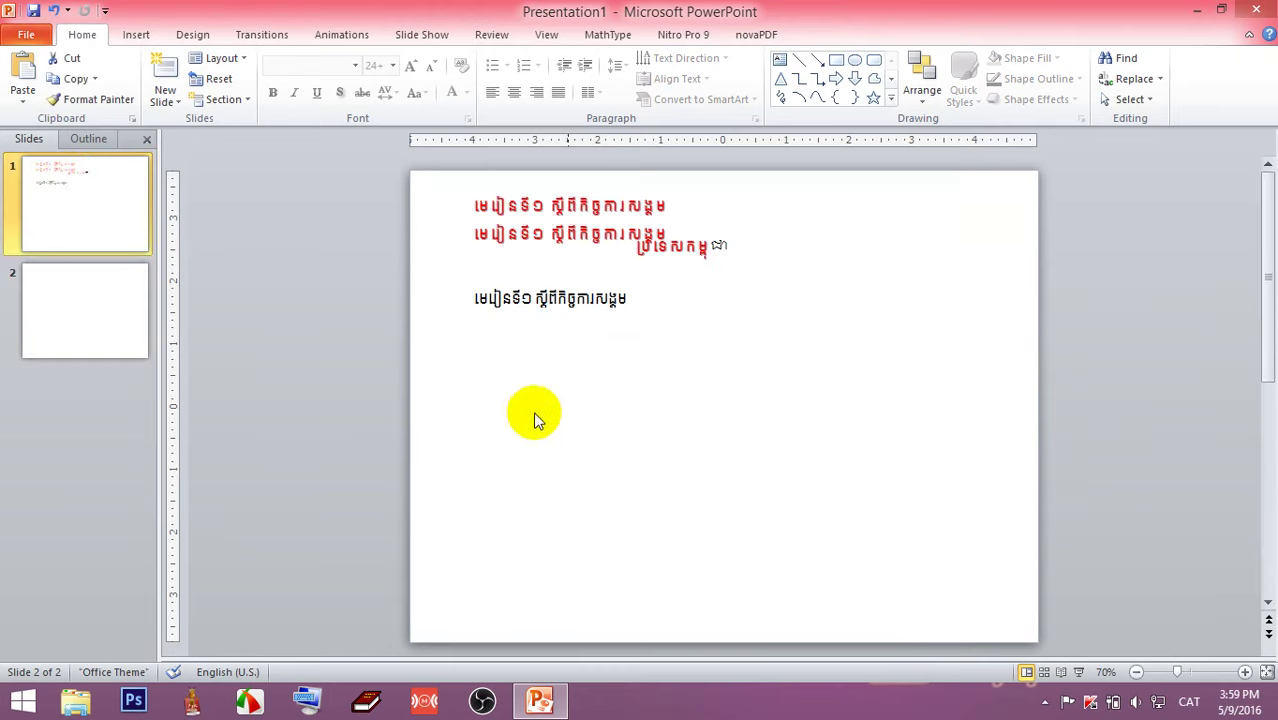
drag(382, 163, 1029, 457)
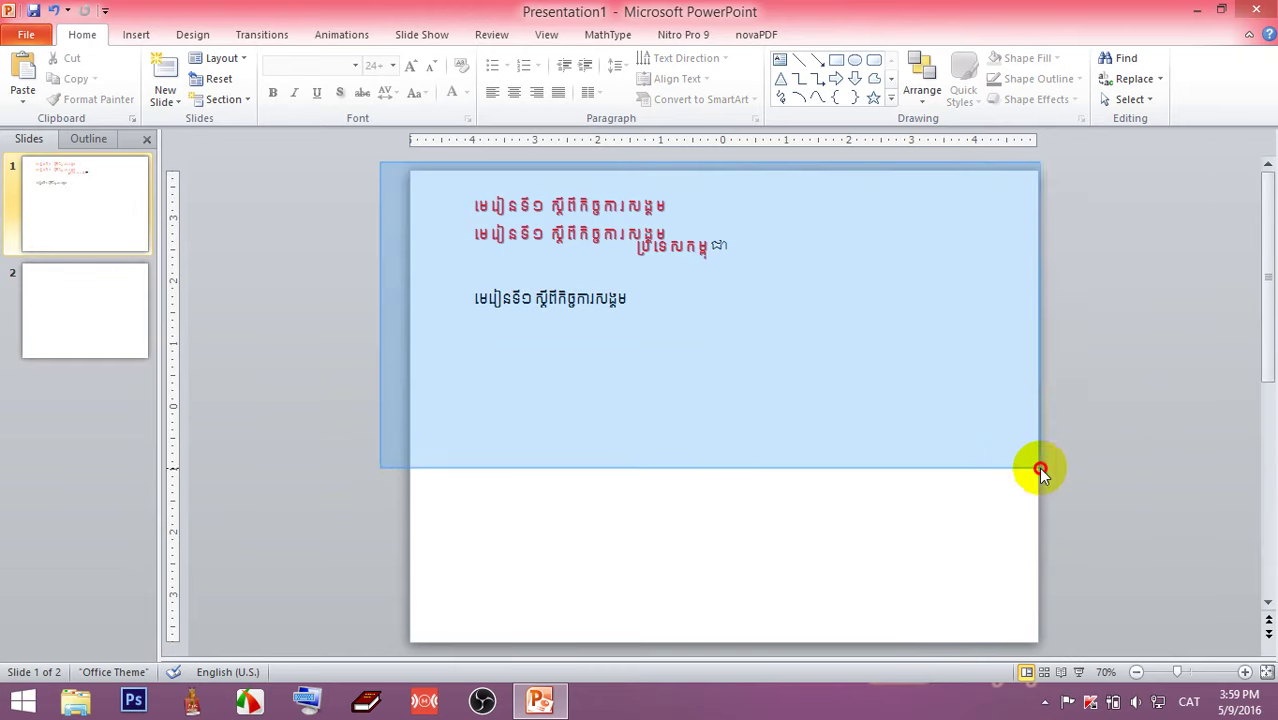
key(Delete)
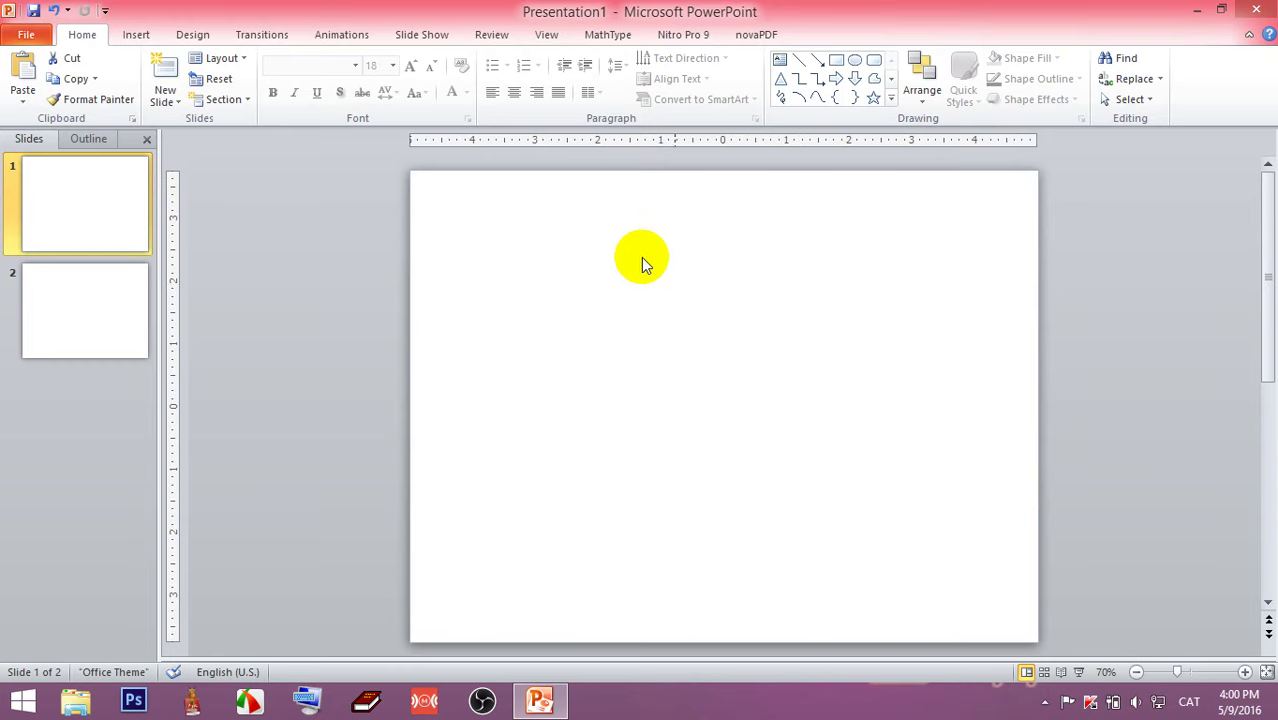
Apply the Title and Content layout to slide 1 through its right-click menu.
scroll(627, 244, up, 1)
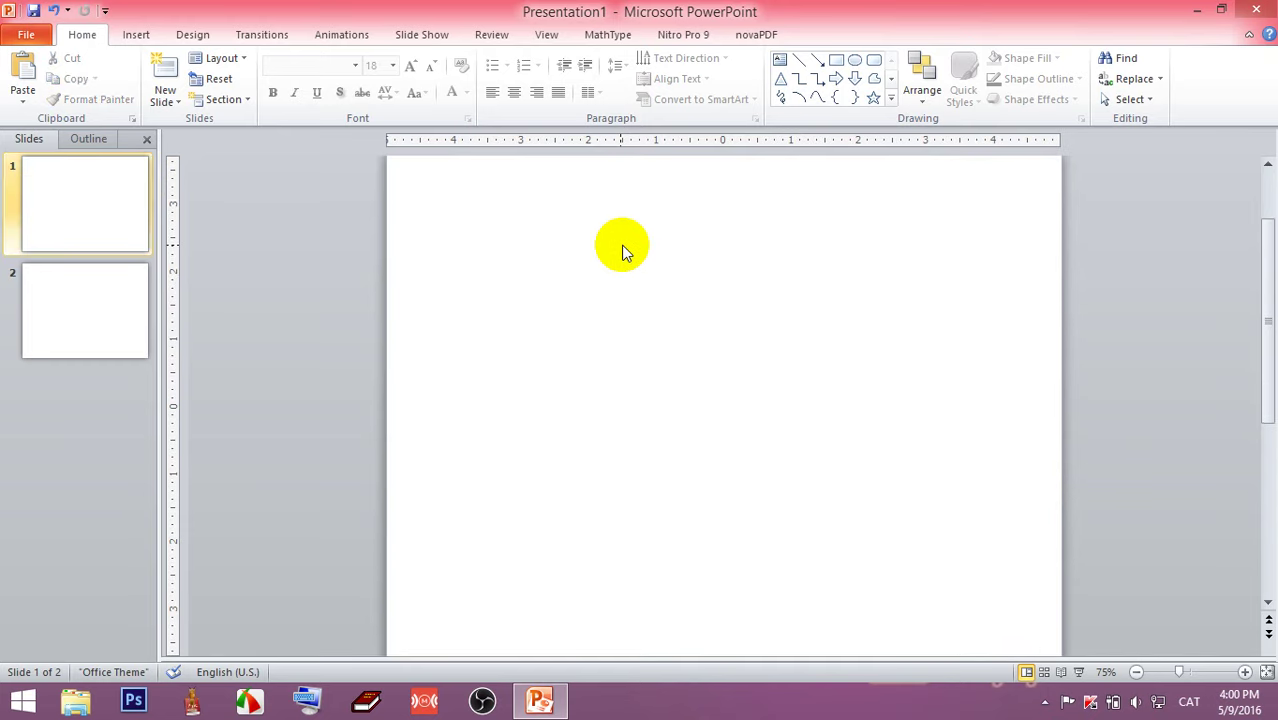
scroll(622, 250, up, 2)
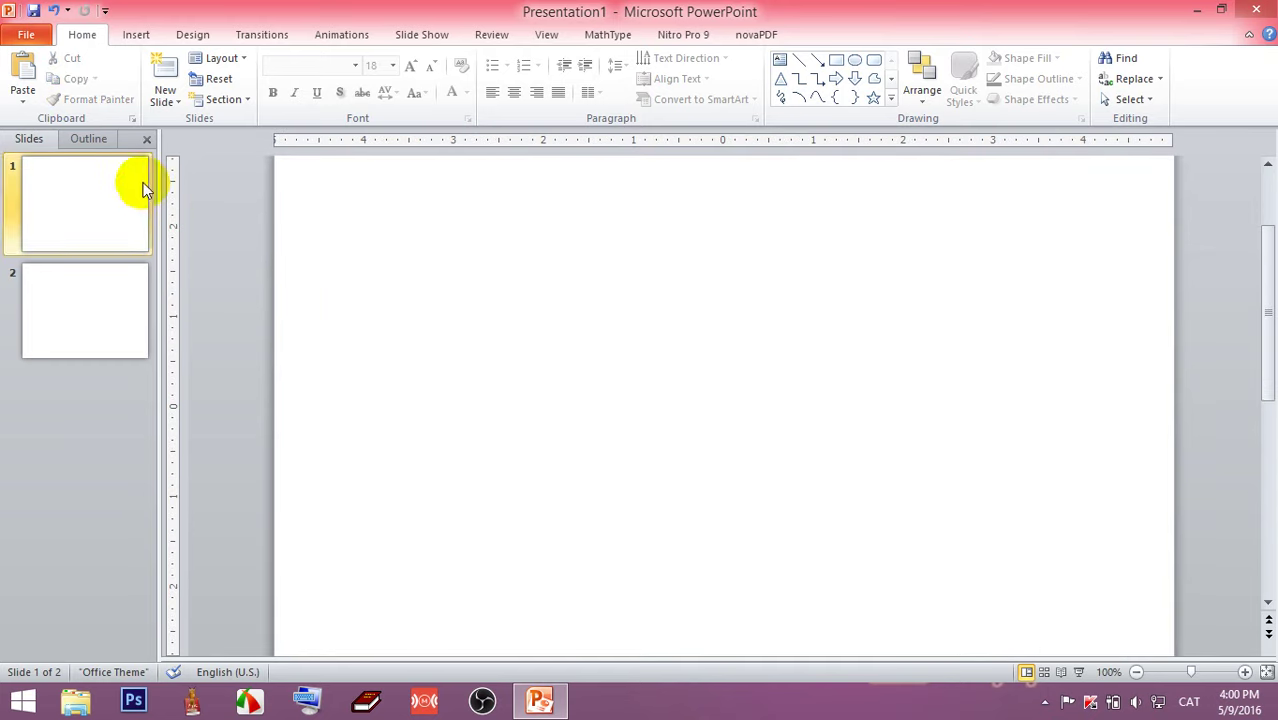
right_click(449, 259)
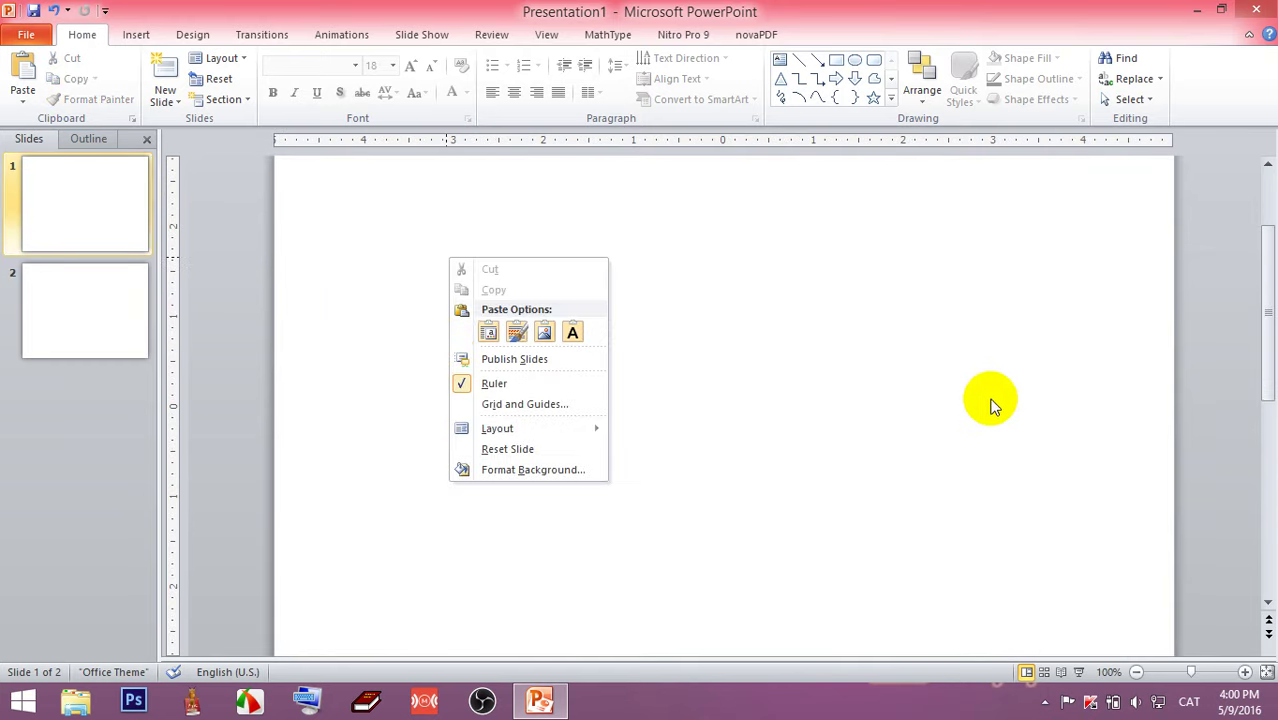
right_click(375, 213)
mouse_move(455, 384)
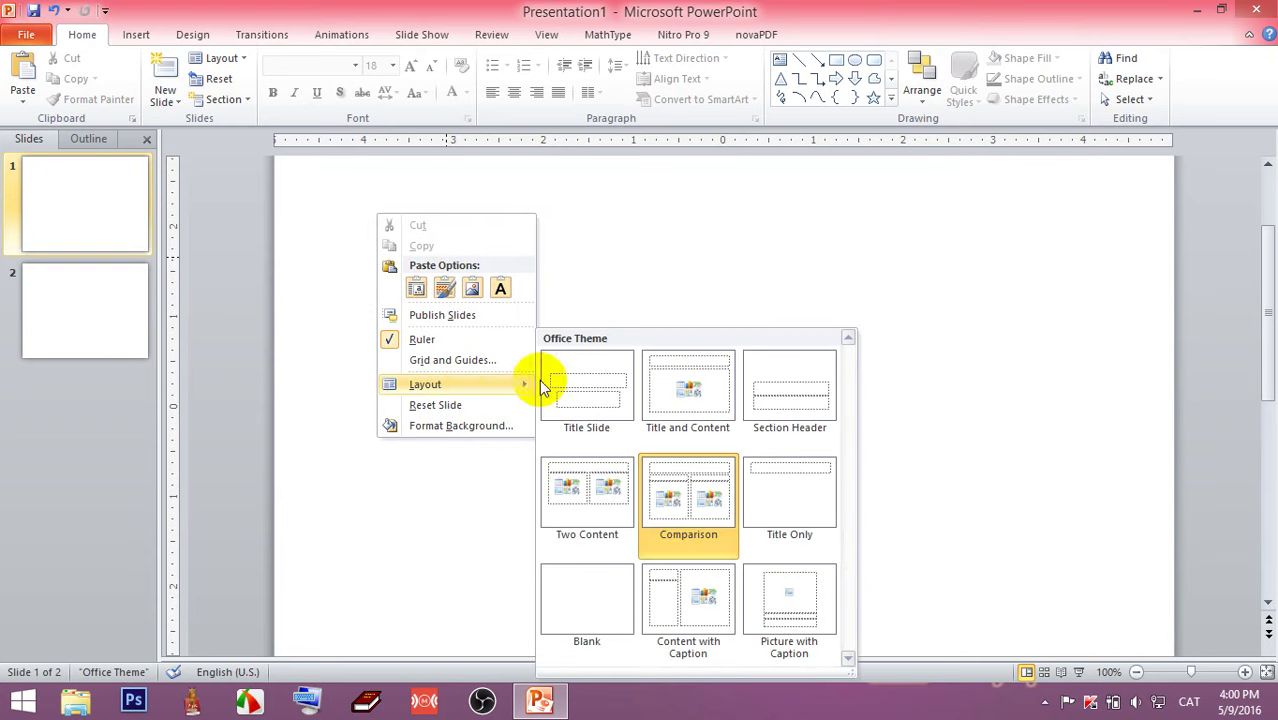
click(695, 388)
Dismiss the Insert Table dialog, then delete both title and content placeholders from slide 1.
scroll(634, 333, up, 1)
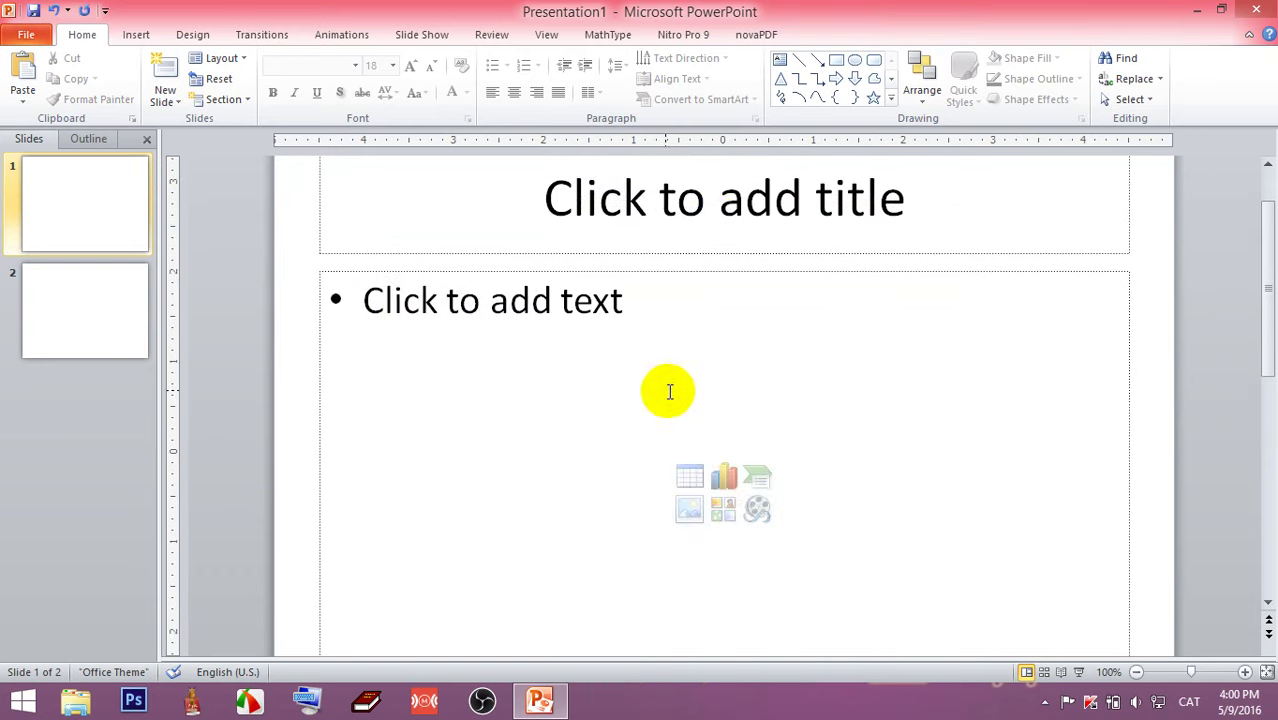
click(712, 205)
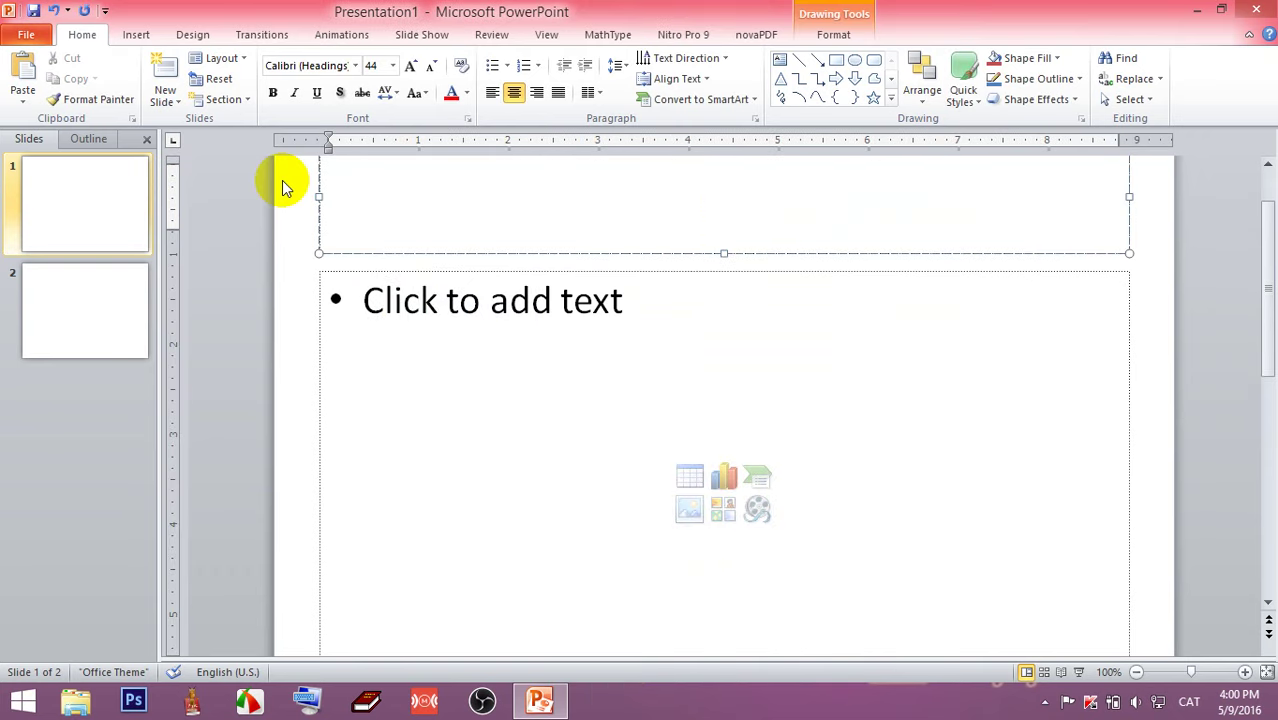
scroll(300, 175, down, 2)
click(599, 380)
click(690, 443)
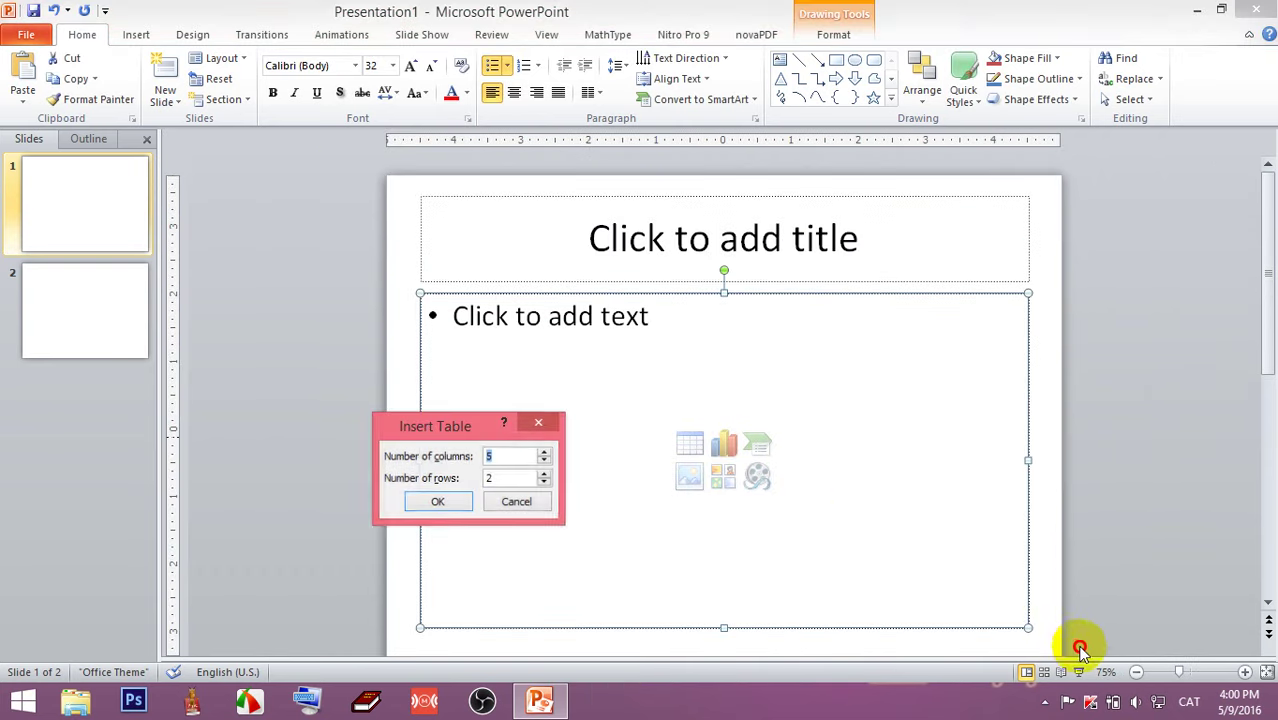
click(538, 422)
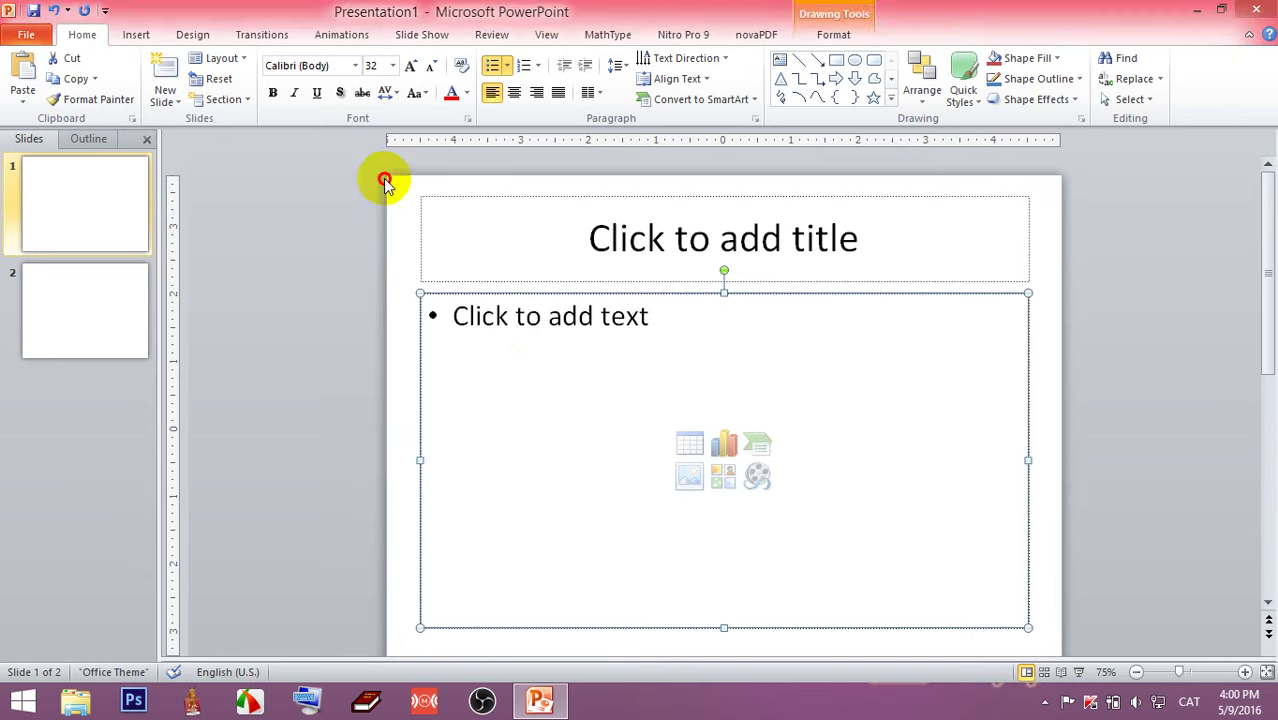
drag(385, 181, 1130, 655)
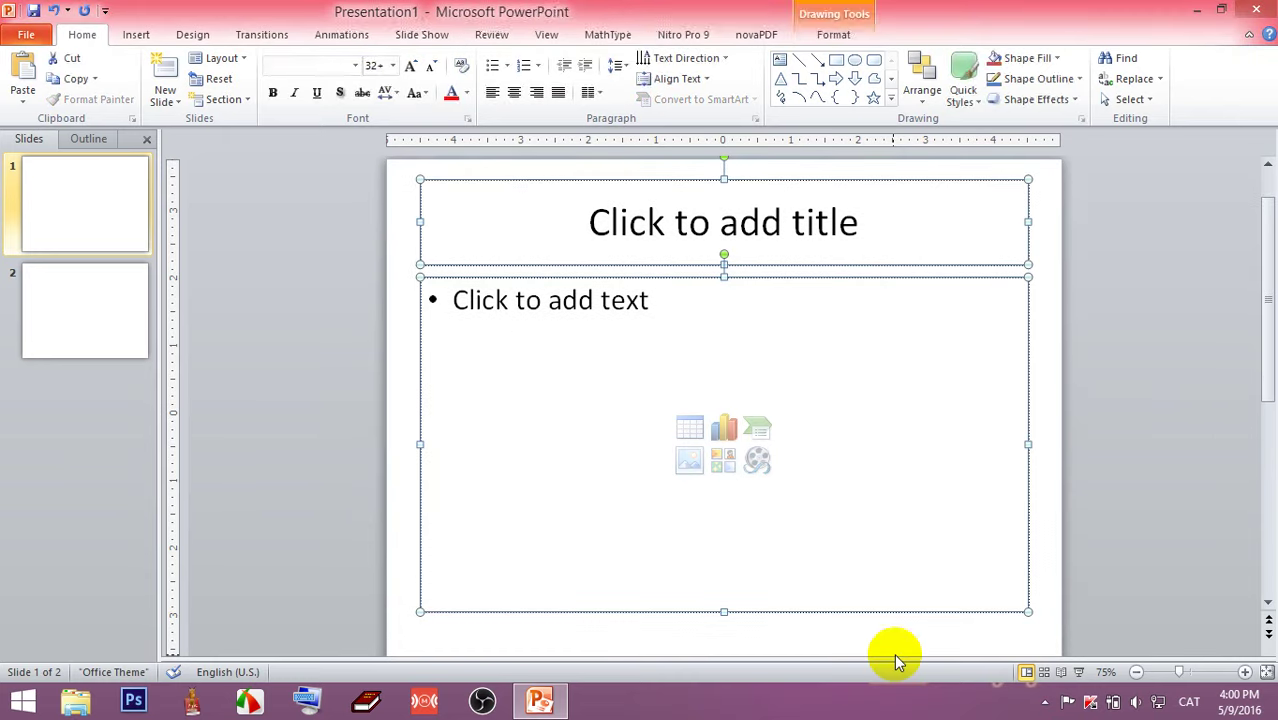
key(Delete)
Choose Title and Content from the Home tab's Layout gallery for slide 1.
right_click(509, 200)
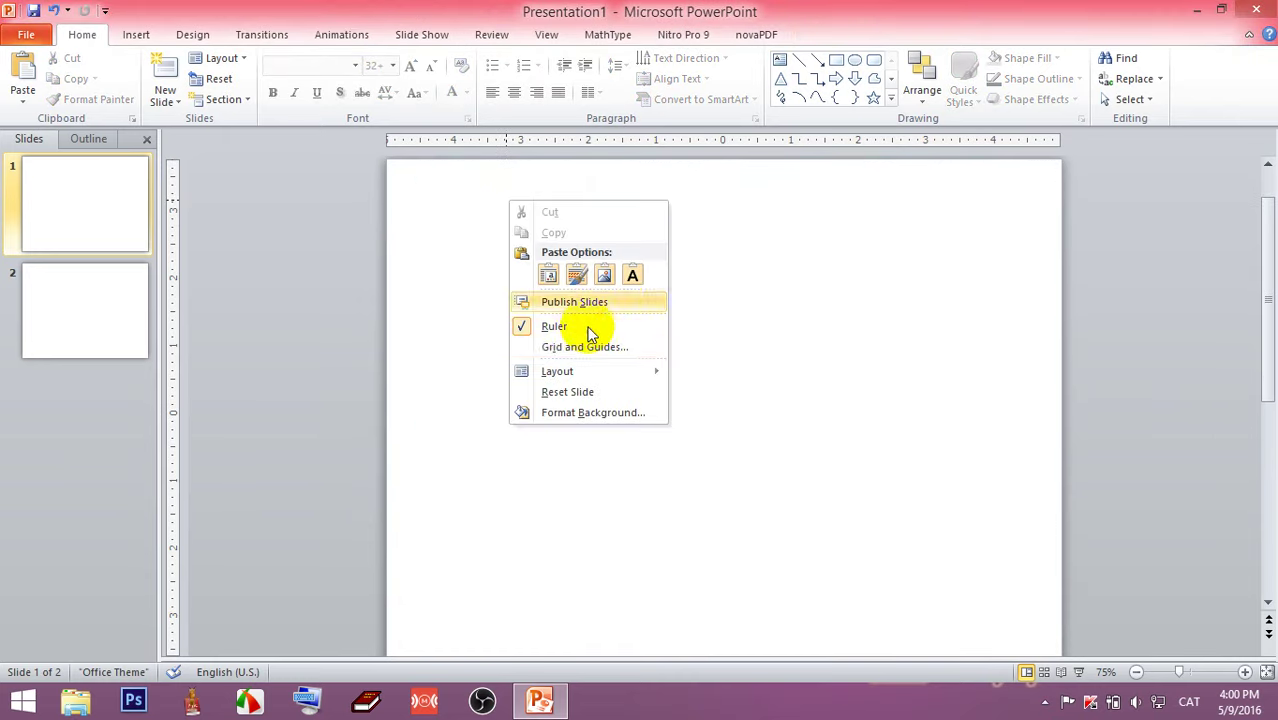
mouse_move(557, 371)
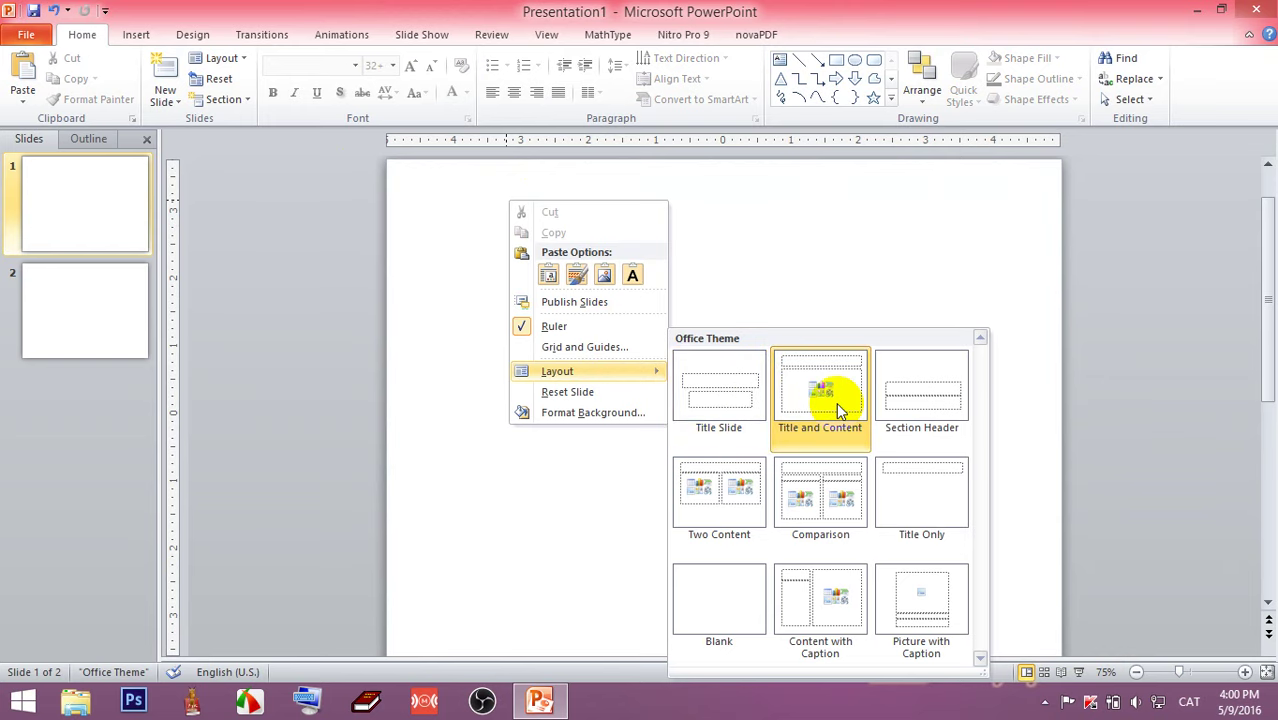
click(140, 192)
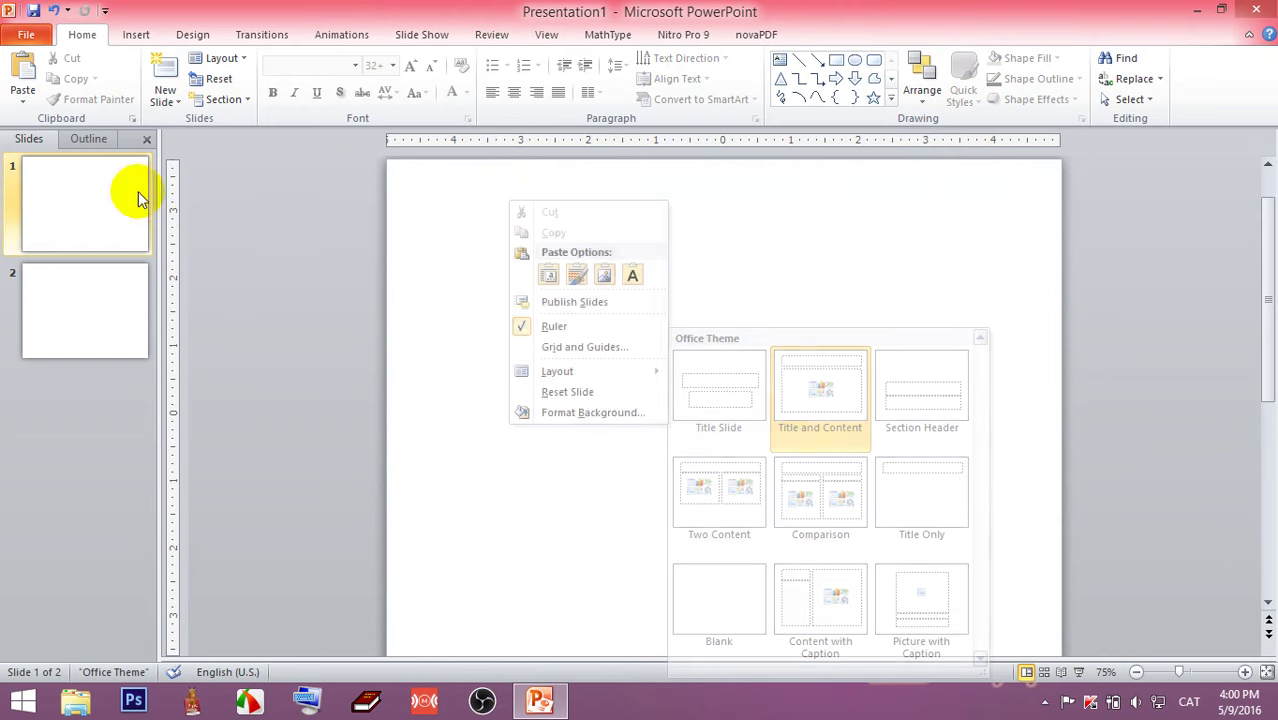
click(221, 58)
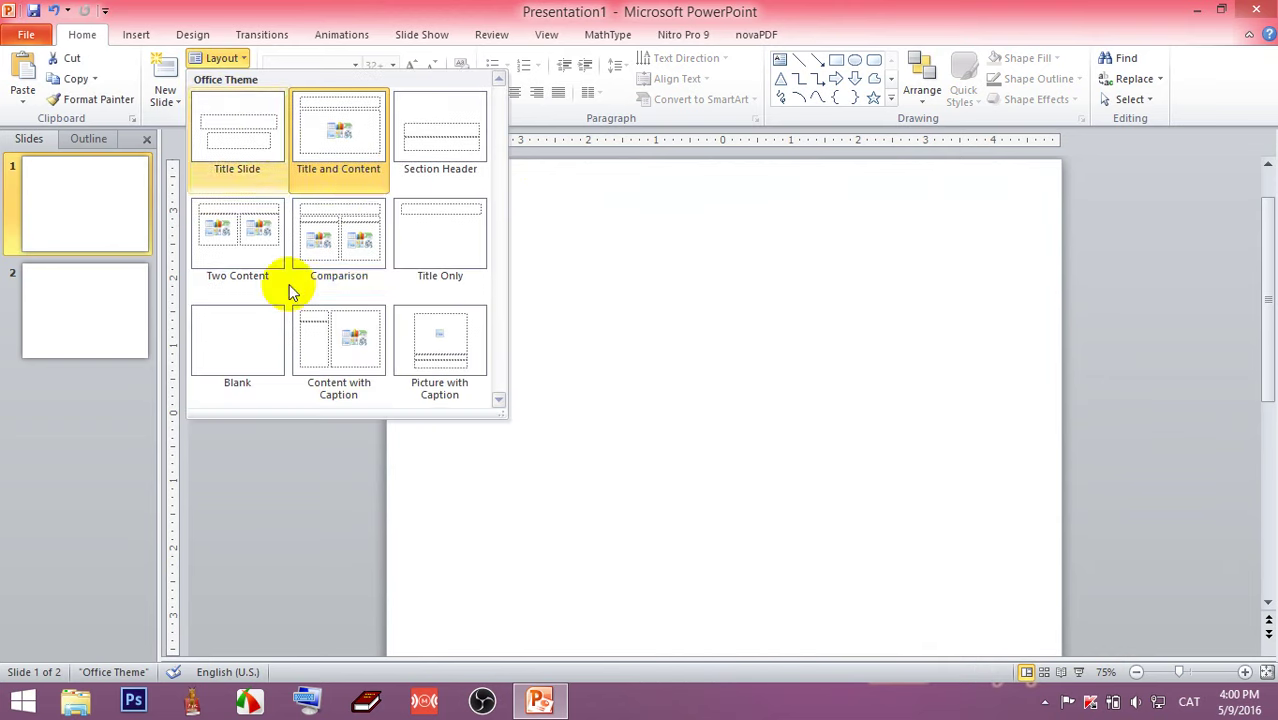
click(349, 135)
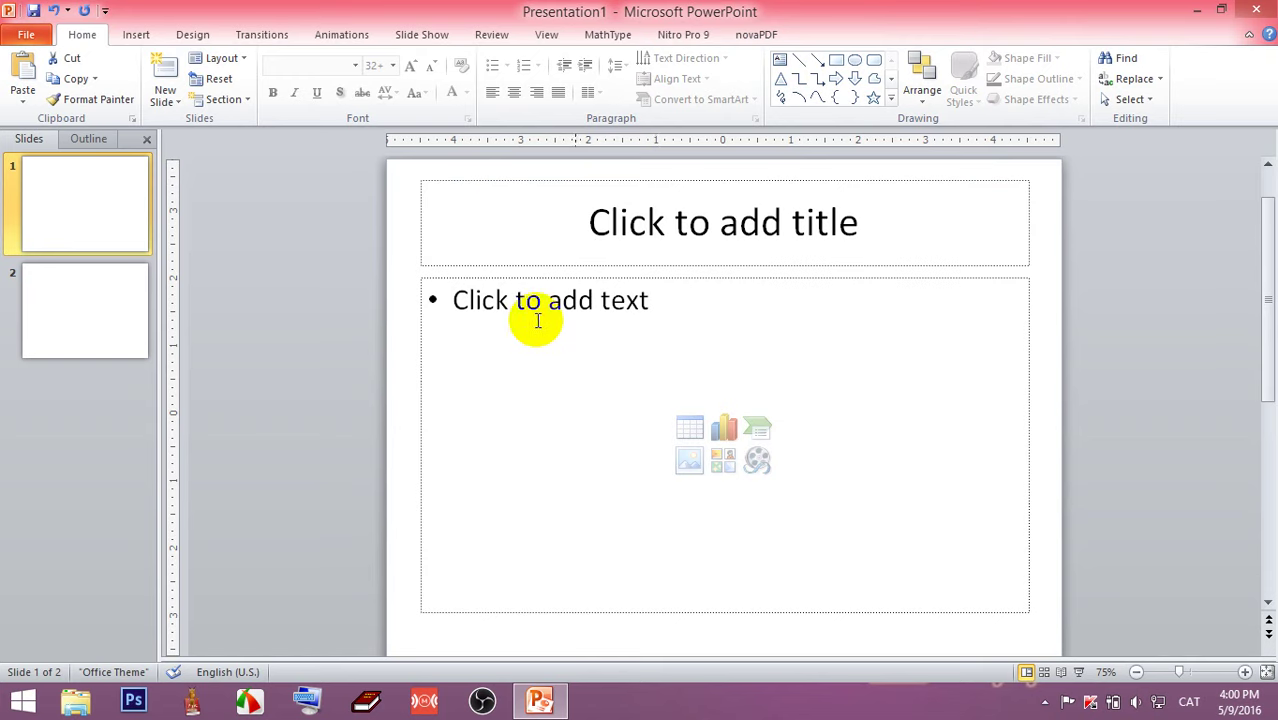
Enter the Khmer title វីដេអូមេរៀន, typing and erasing test characters in the bullet area.
click(714, 234)
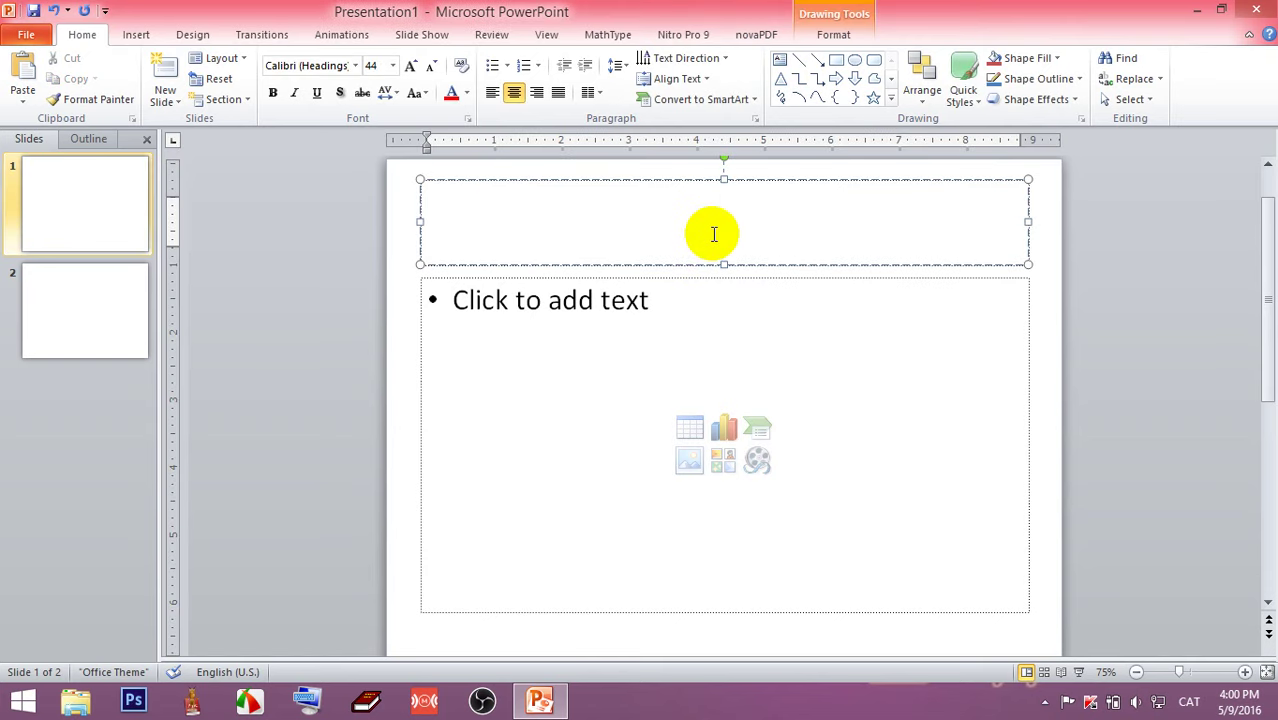
text(ཀ)
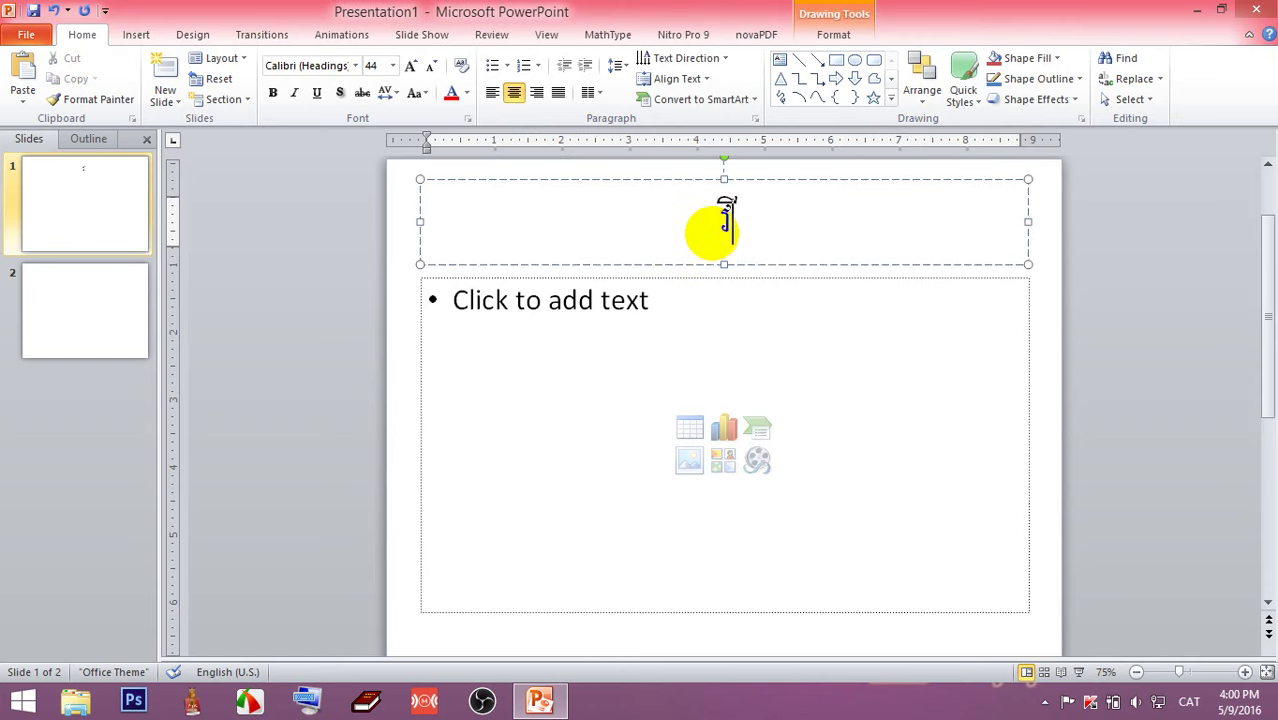
text(េអូម)
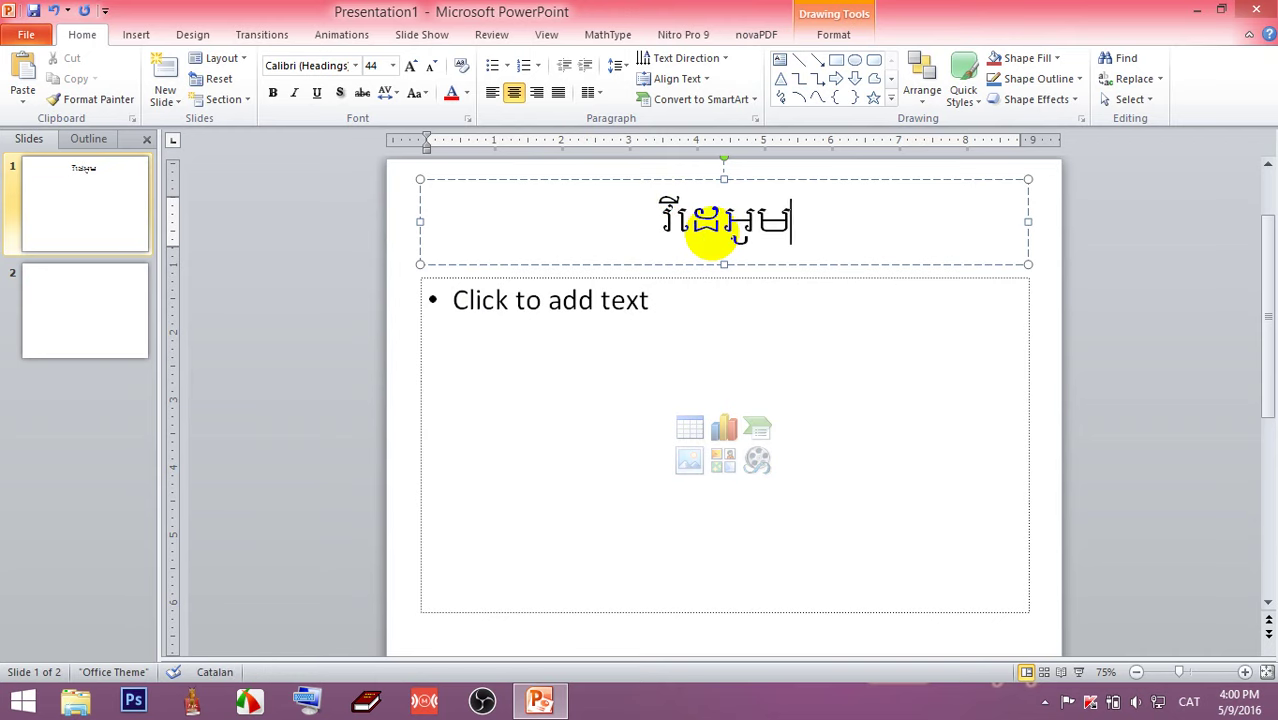
text(េរៀន)
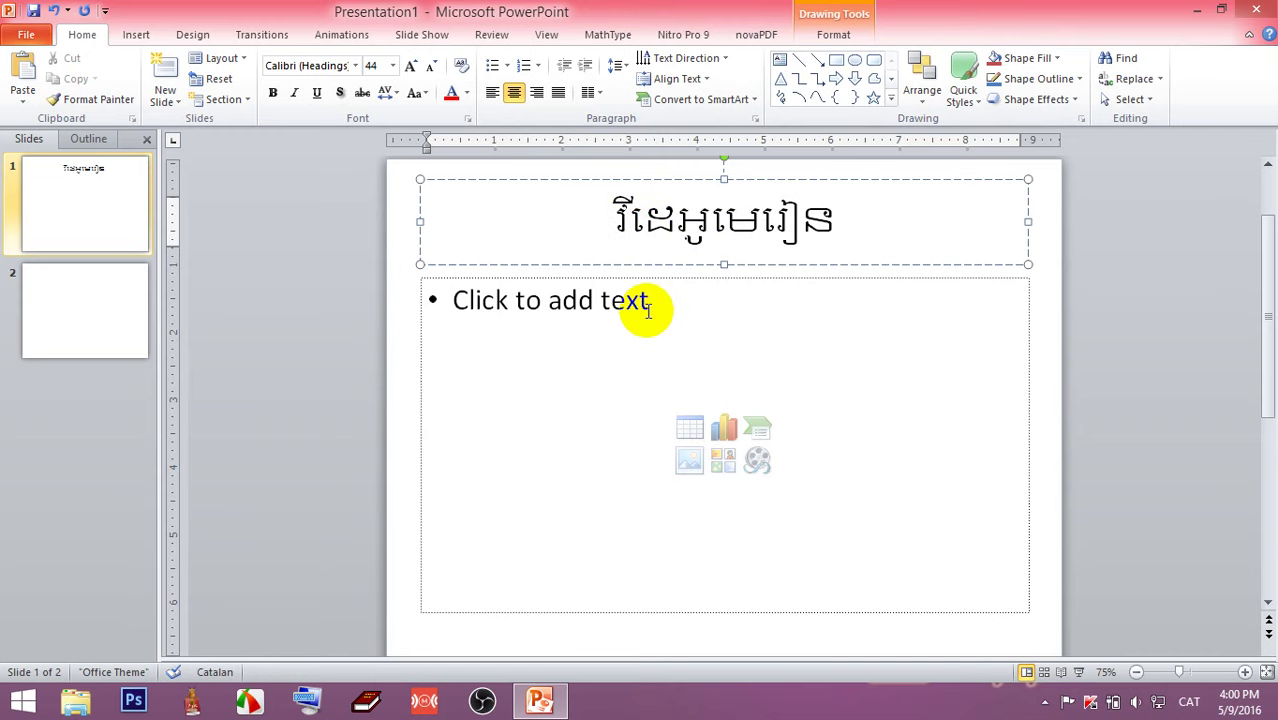
click(625, 314)
text(ចចច)
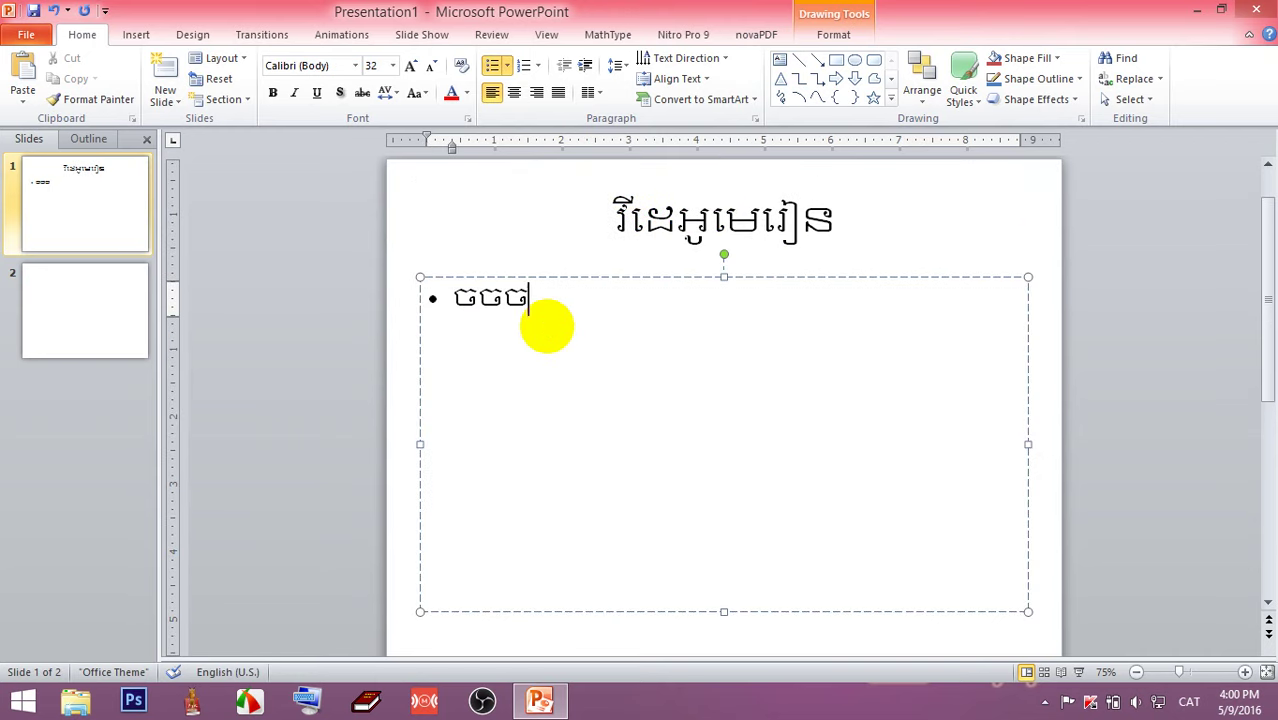
key(BackSpace)
key(BackSpace)
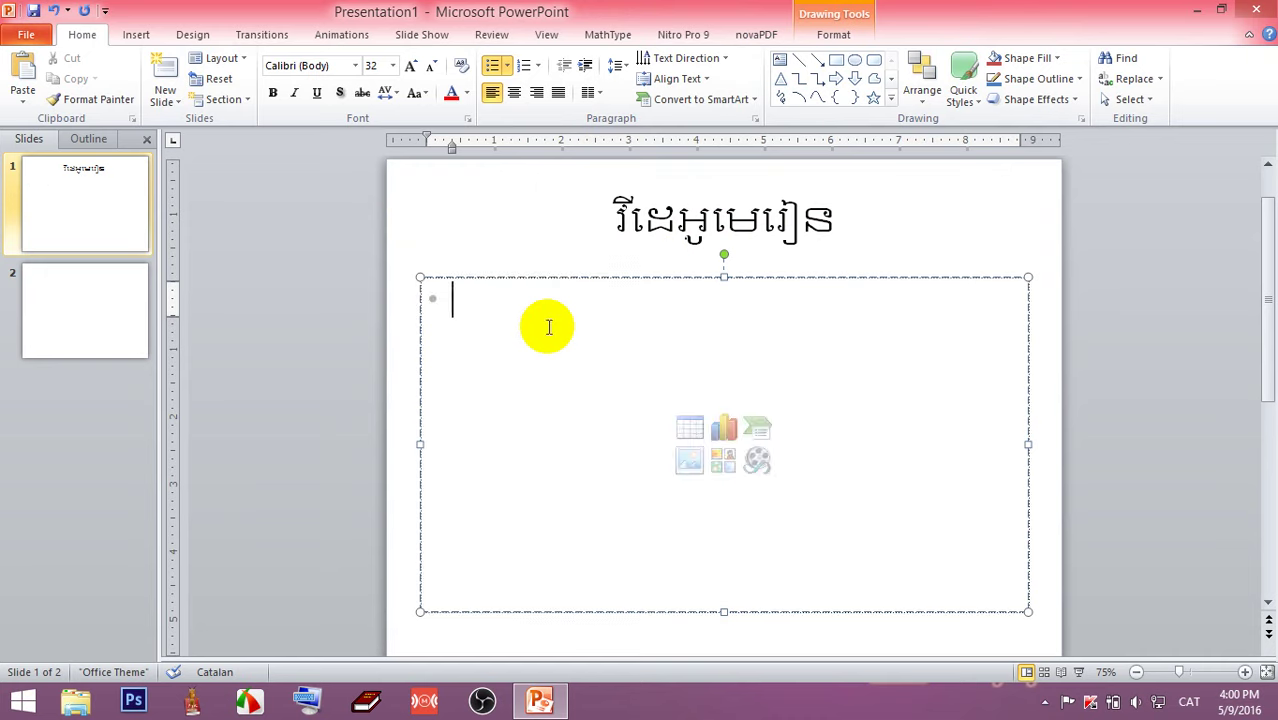
key(Escape)
Insert Video_2016-05-09_155148.wmv from the Desktop into slide 1's content placeholder.
click(757, 462)
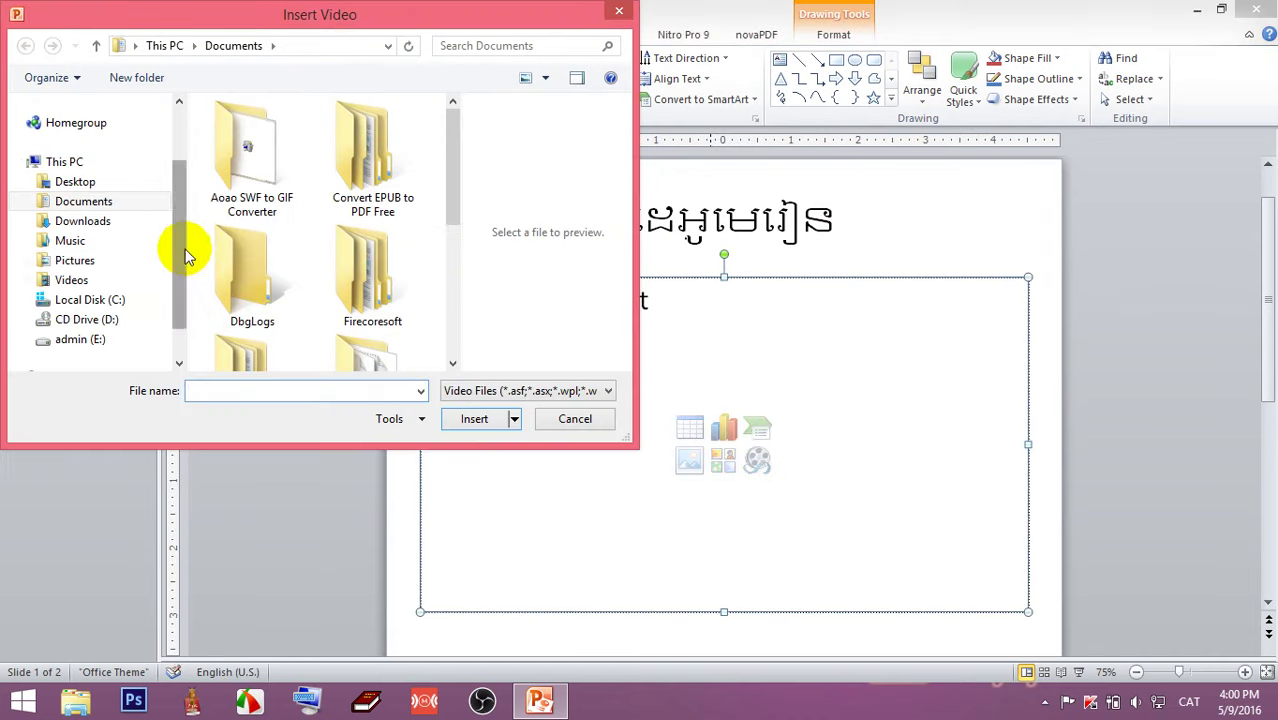
scroll(183, 251, up, 3)
click(120, 170)
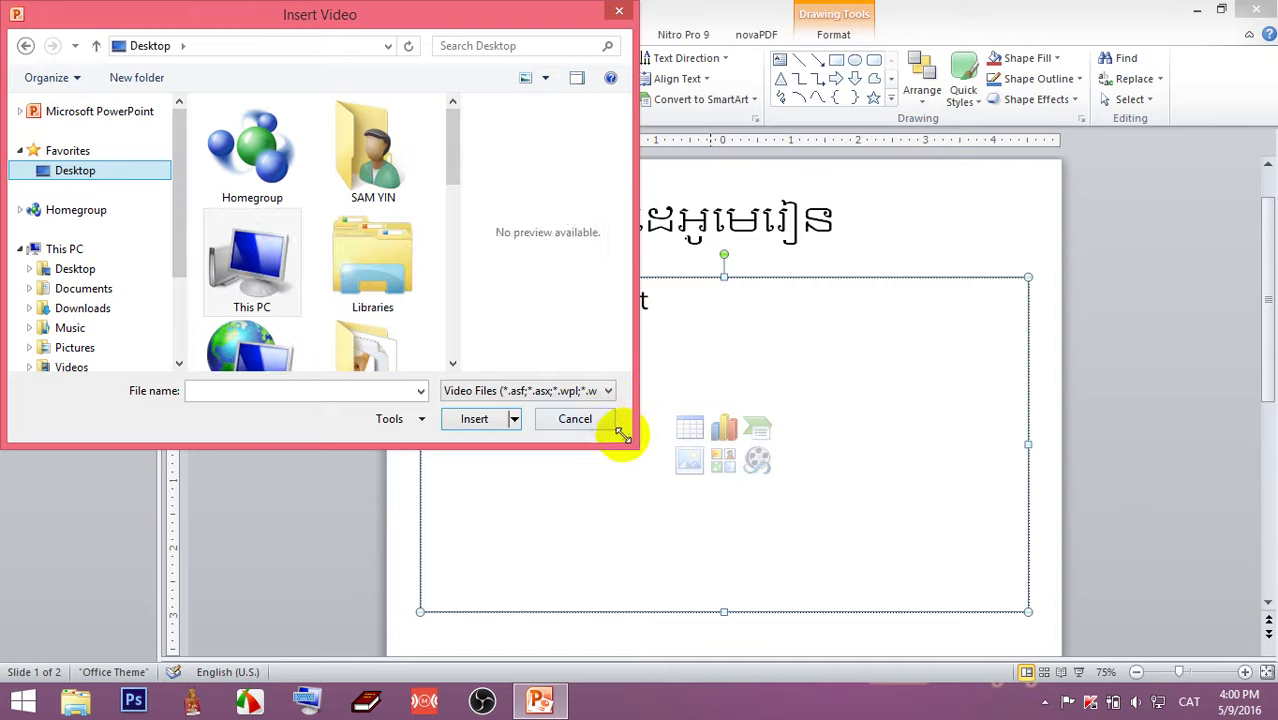
drag(631, 444, 880, 612)
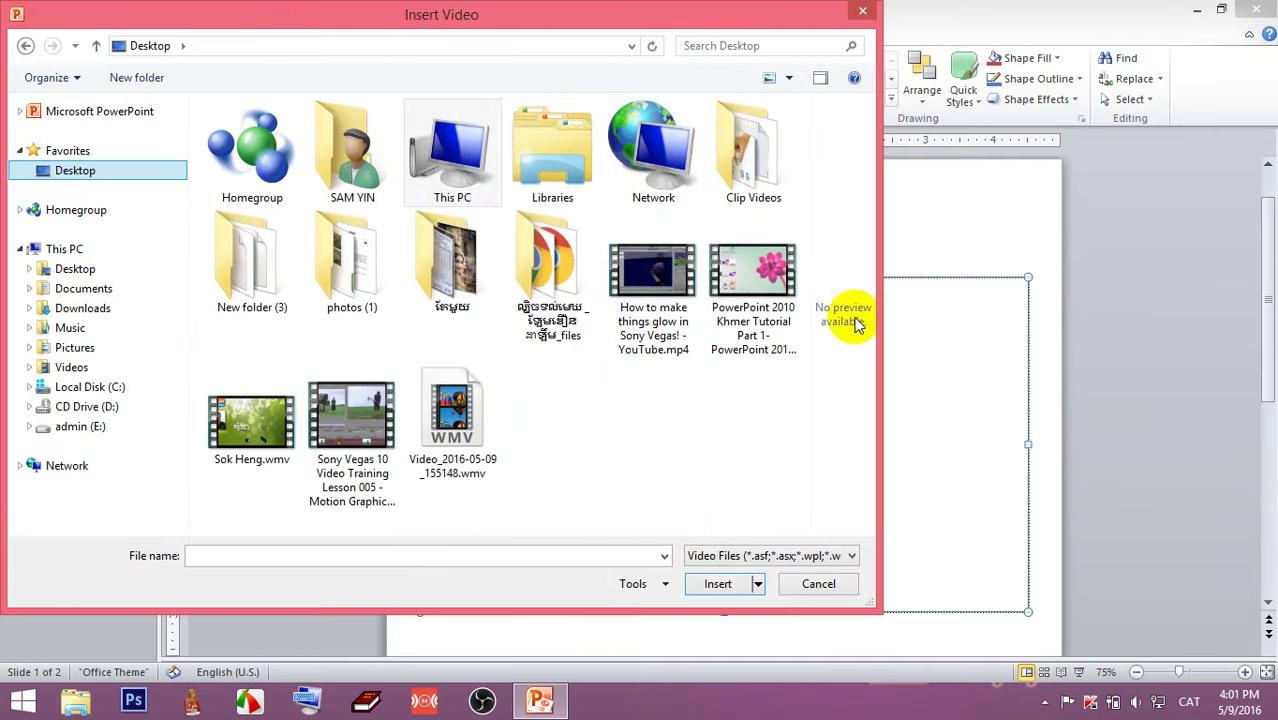
double_click(485, 428)
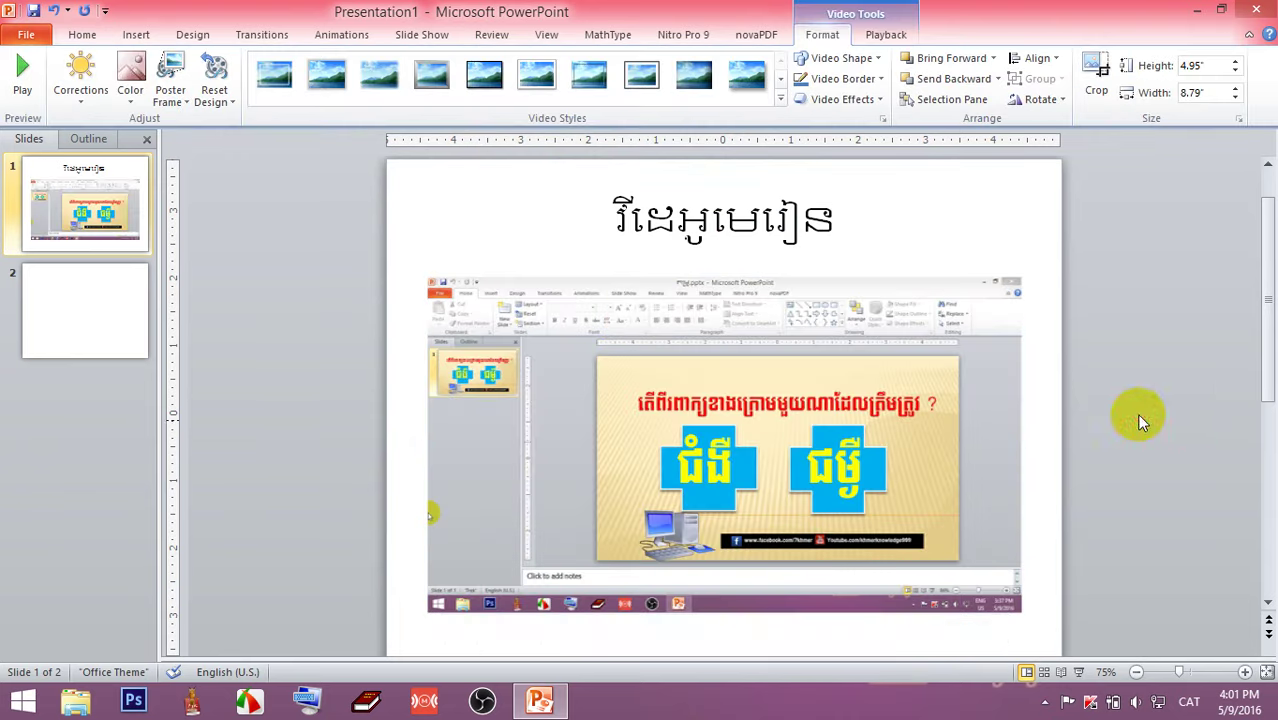
Play the inserted video on slide 1, mute its sound, then deselect it.
click(599, 545)
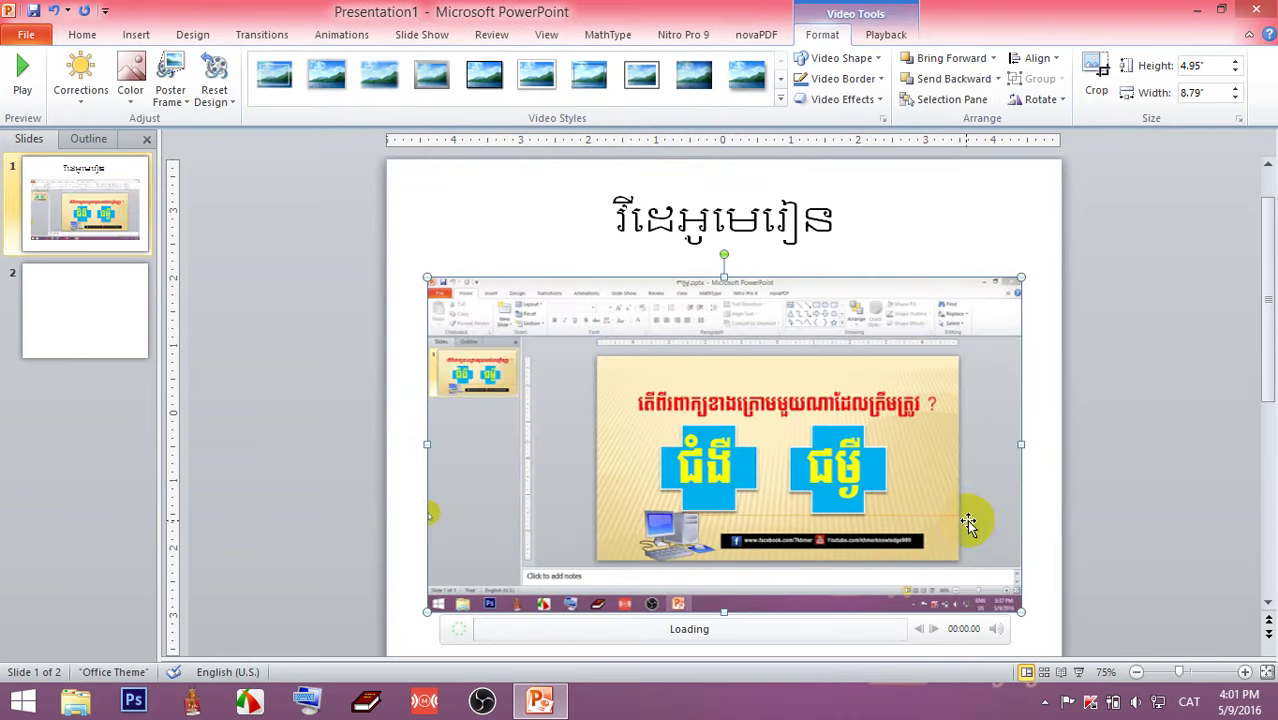
click(585, 630)
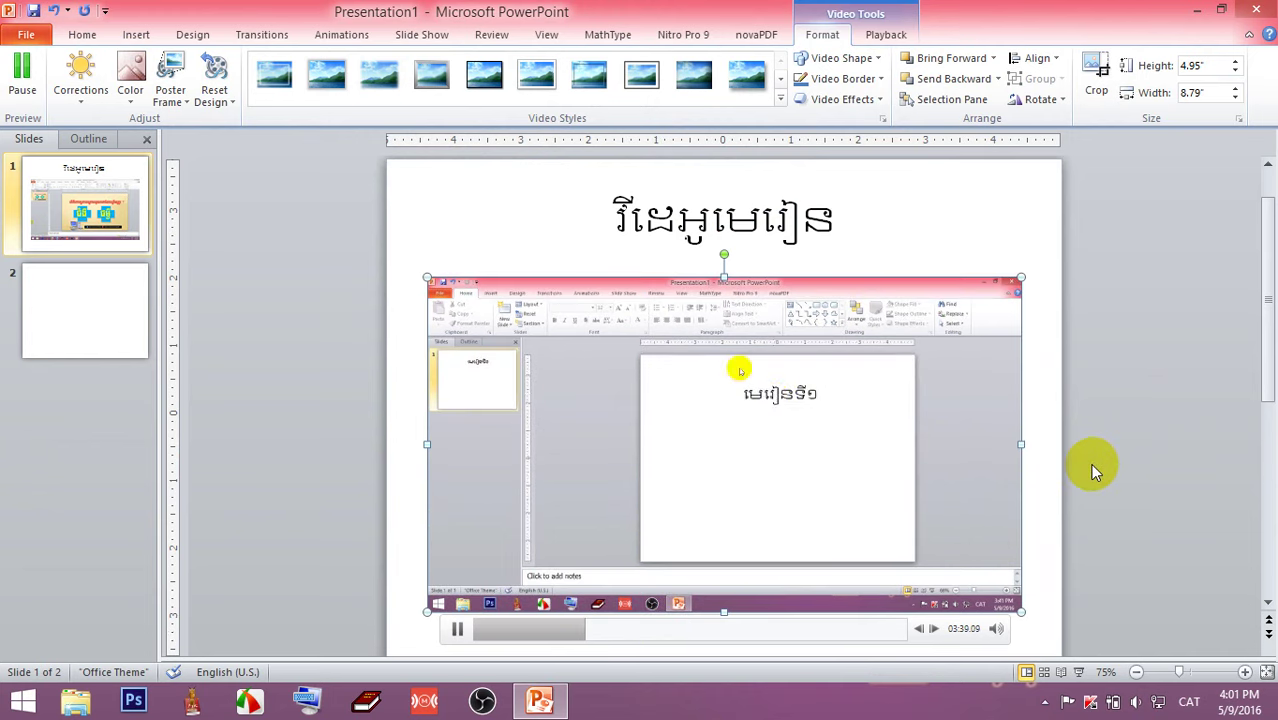
click(995, 628)
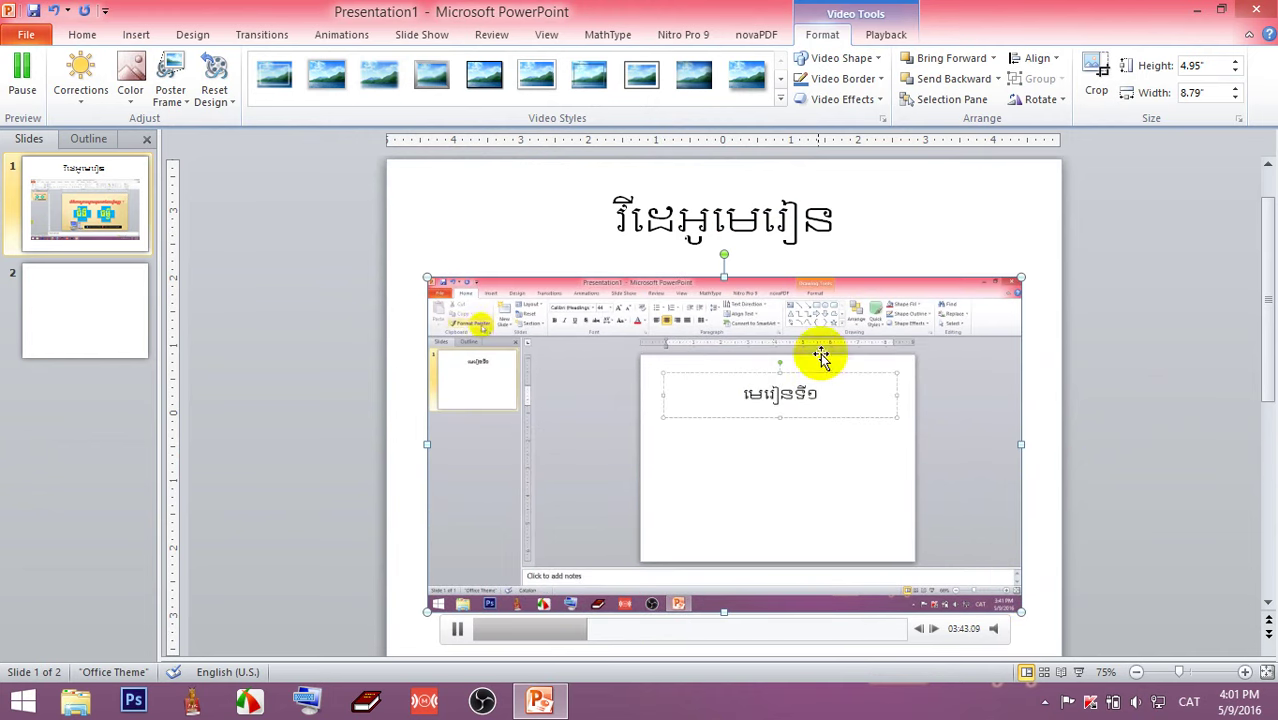
click(1168, 374)
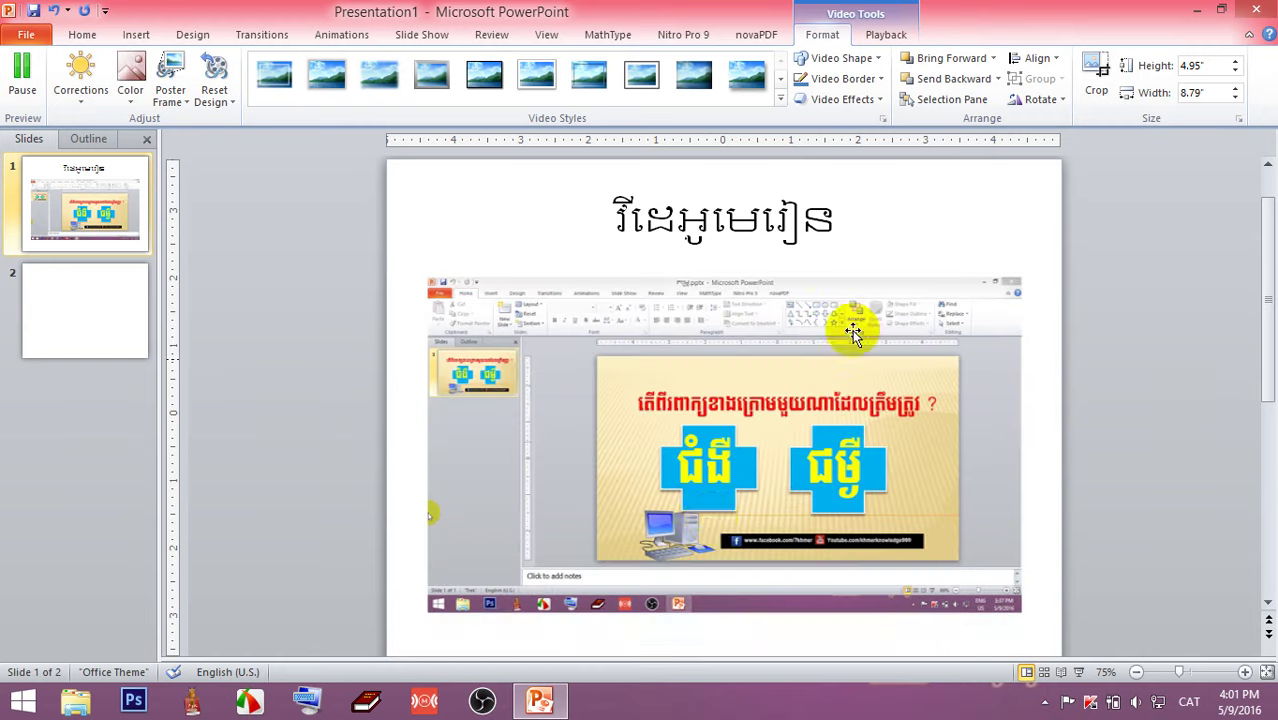
Replay and pause the video, then delete it from the slide.
click(471, 628)
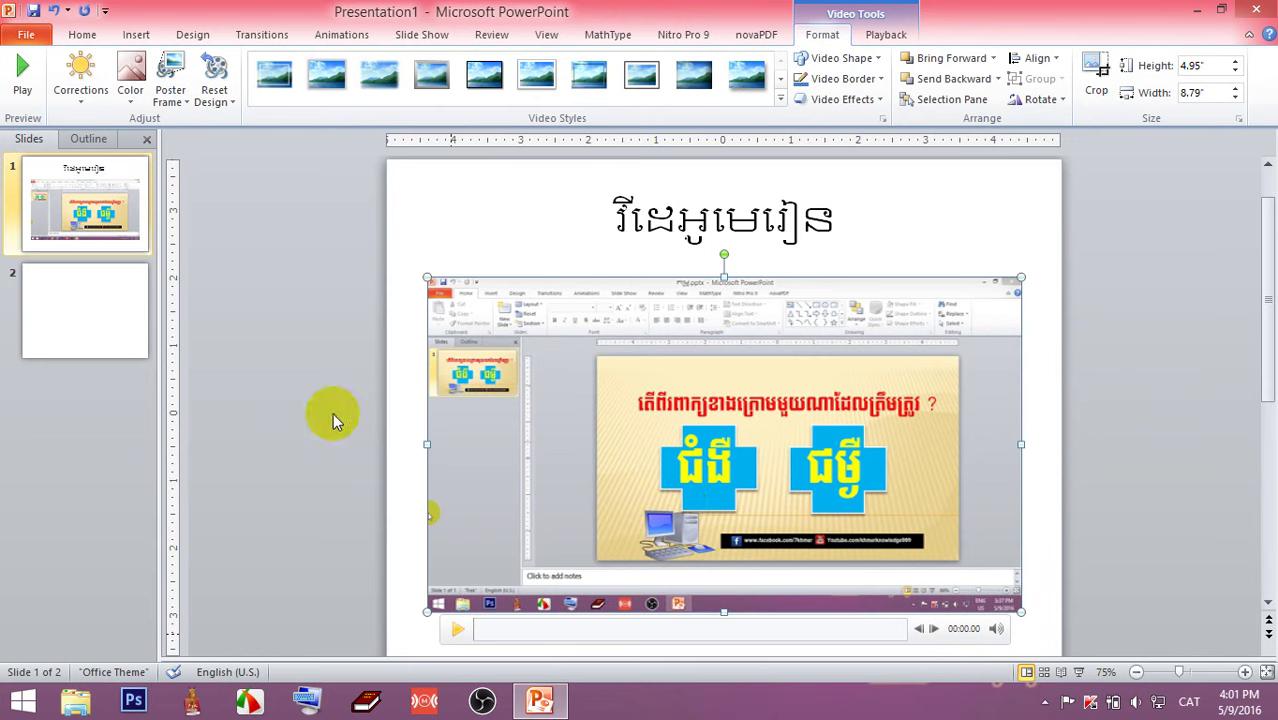
click(462, 630)
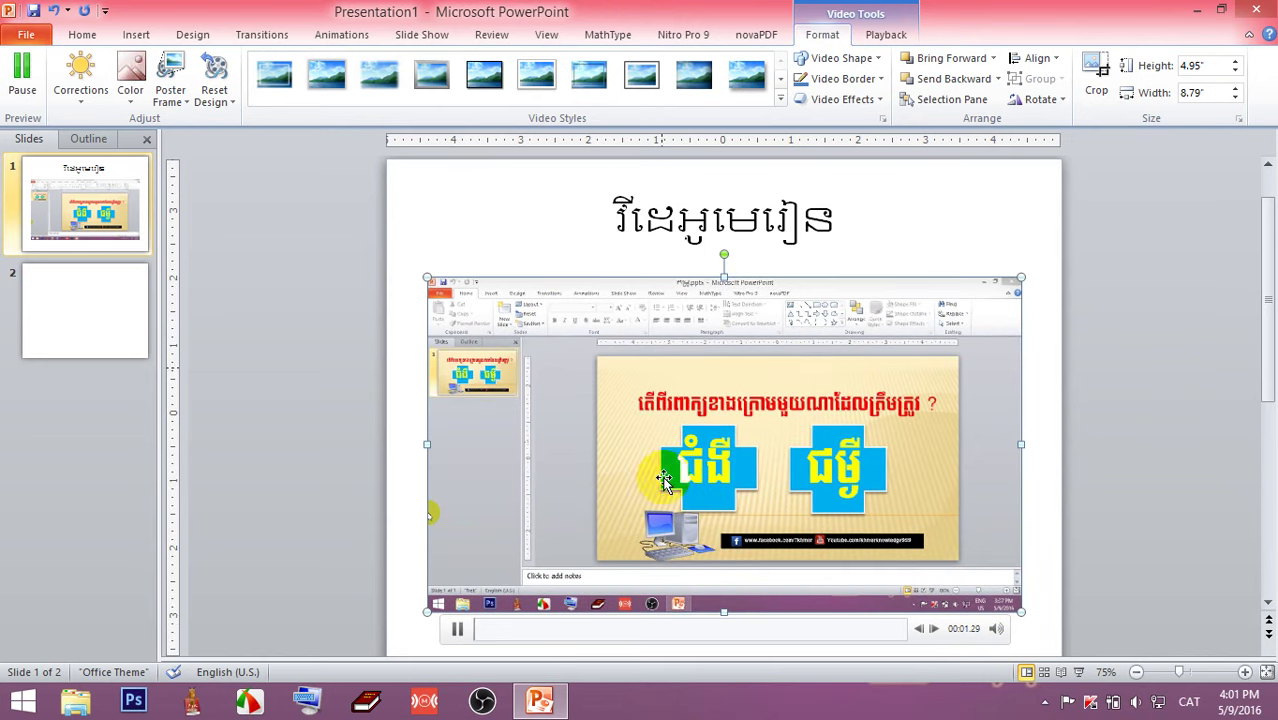
click(462, 630)
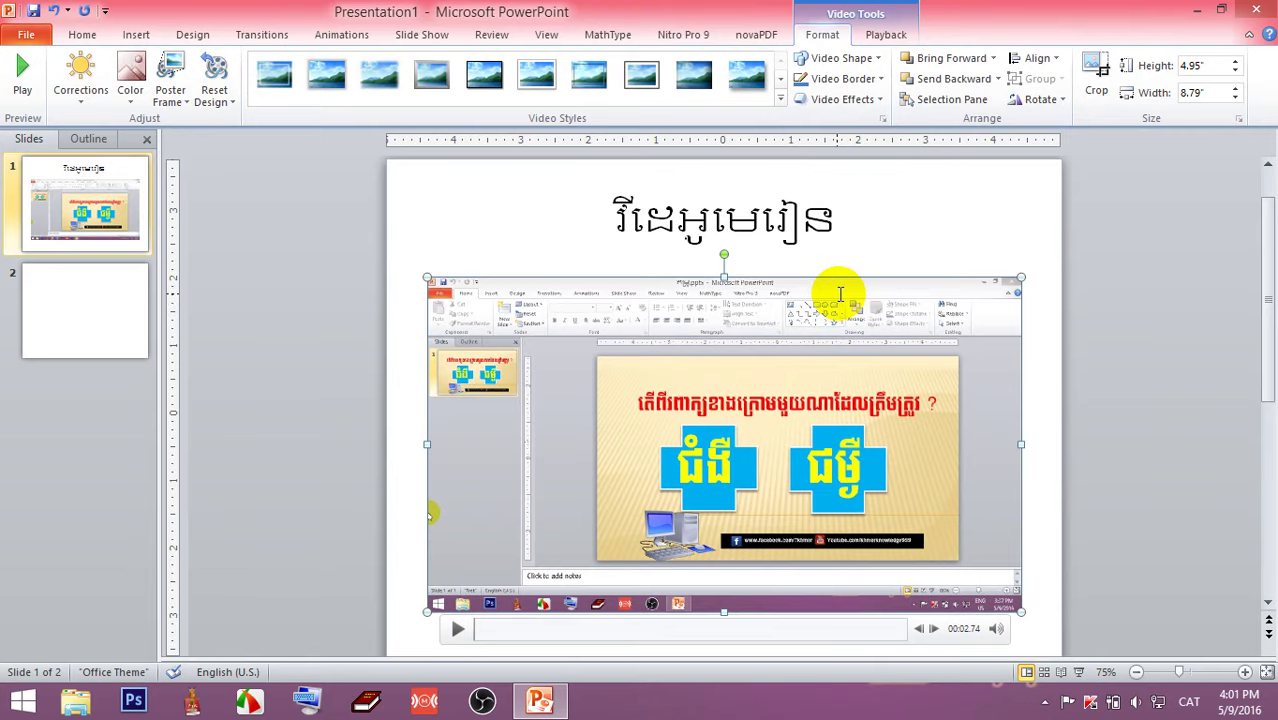
key(Delete)
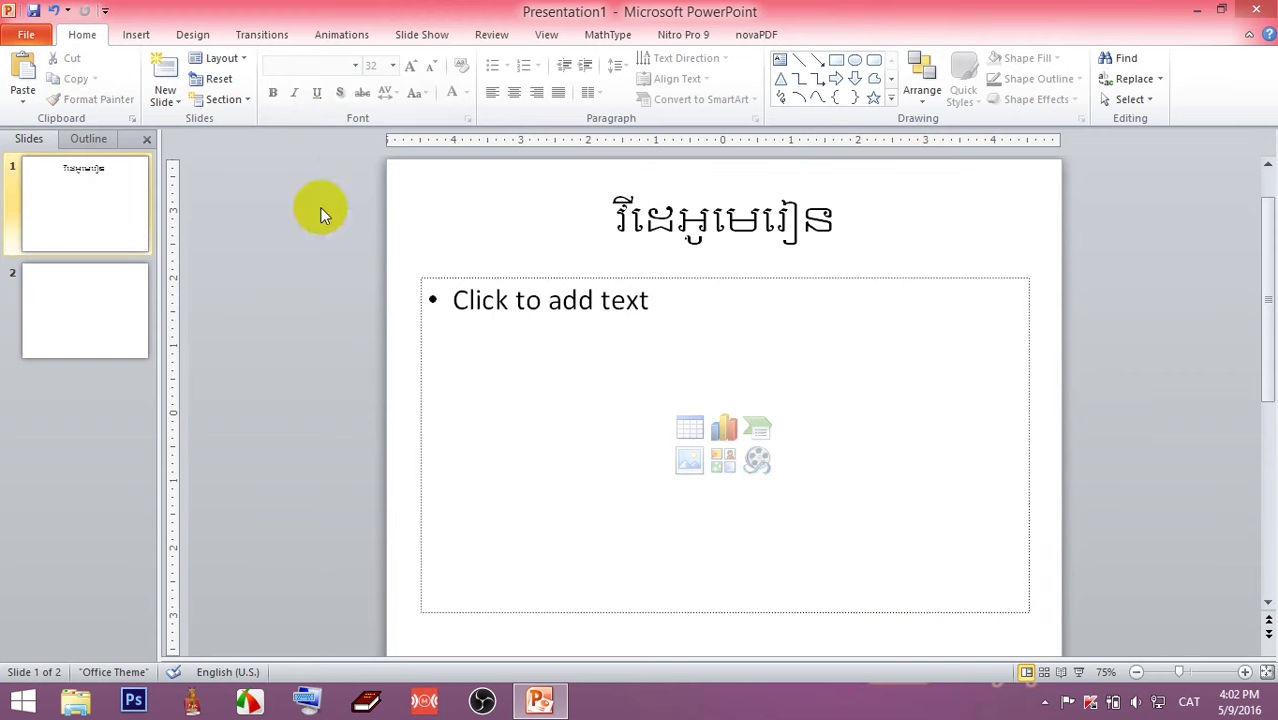
Type 'Cambodia' in slide 1's bullet placeholder, select it, and open Change Case.
click(476, 297)
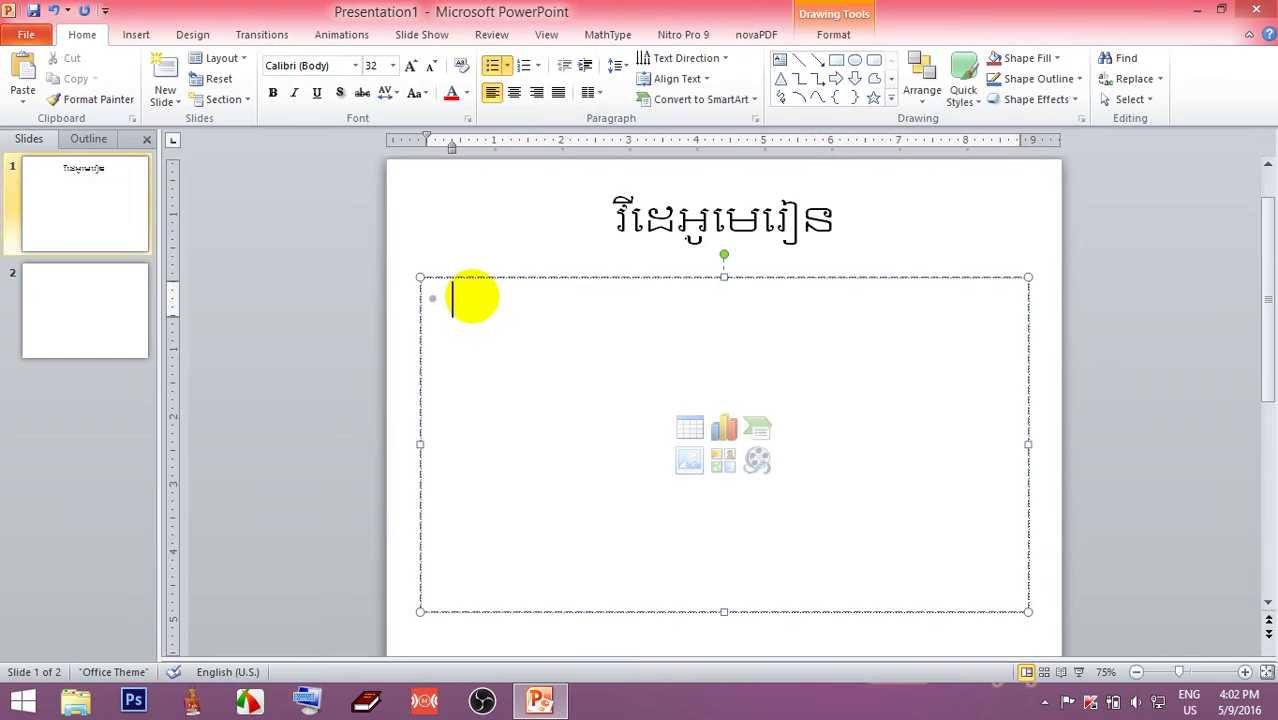
text(Cambodia)
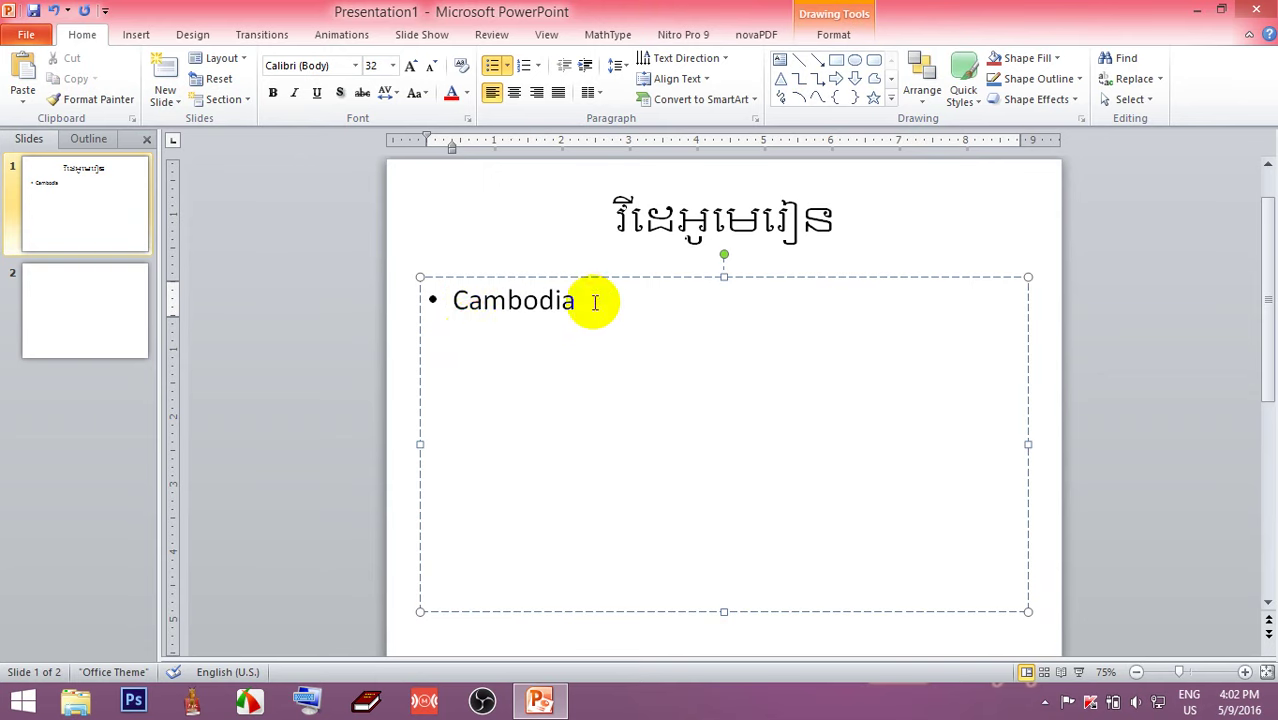
drag(590, 298, 448, 322)
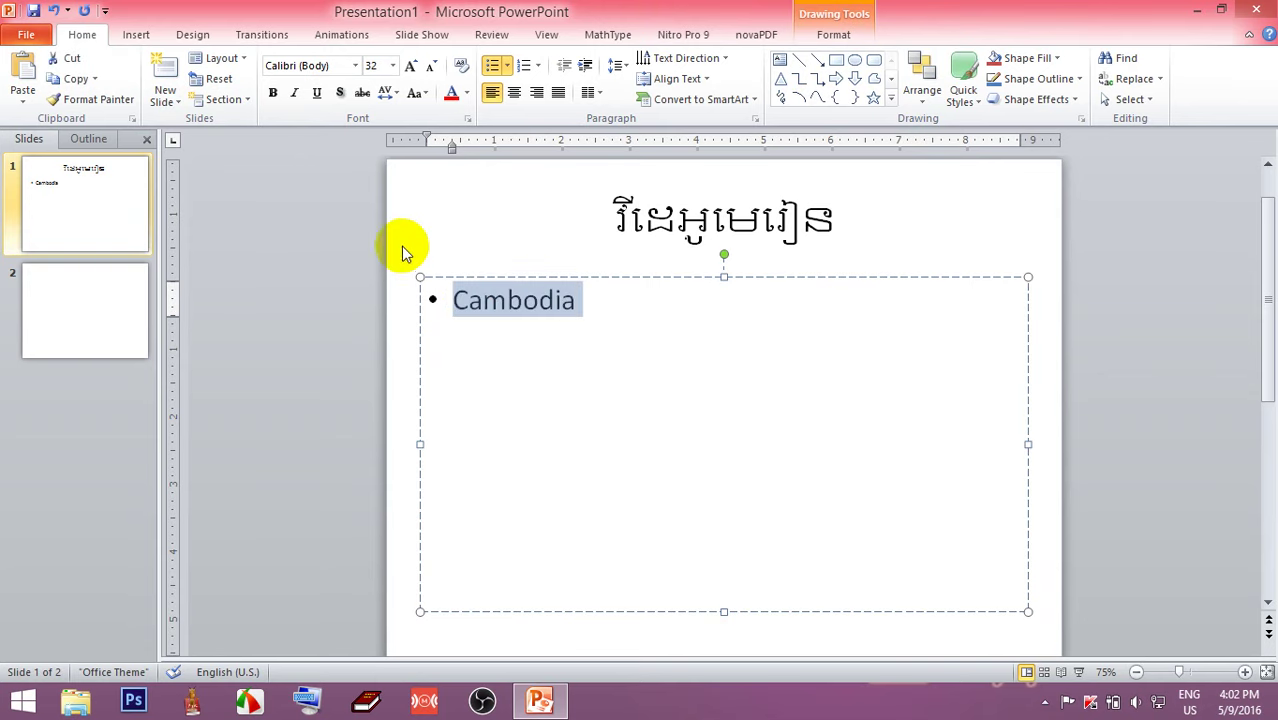
click(755, 317)
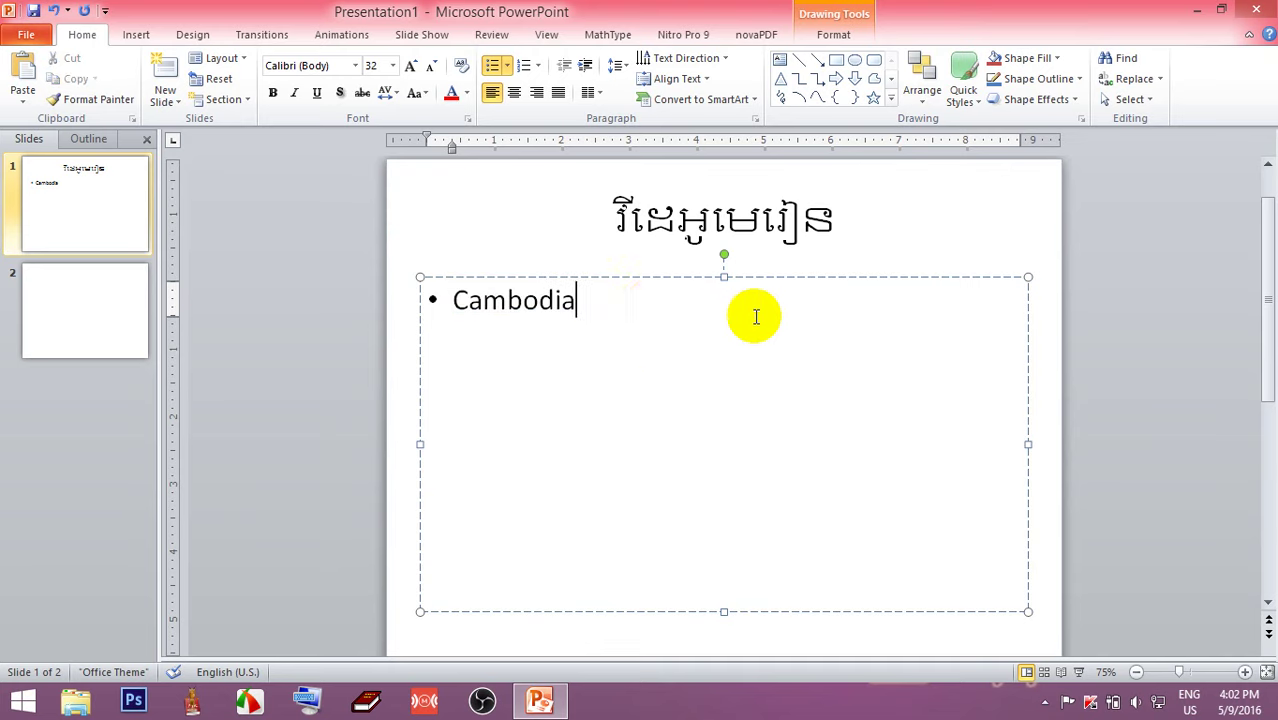
drag(658, 300, 446, 298)
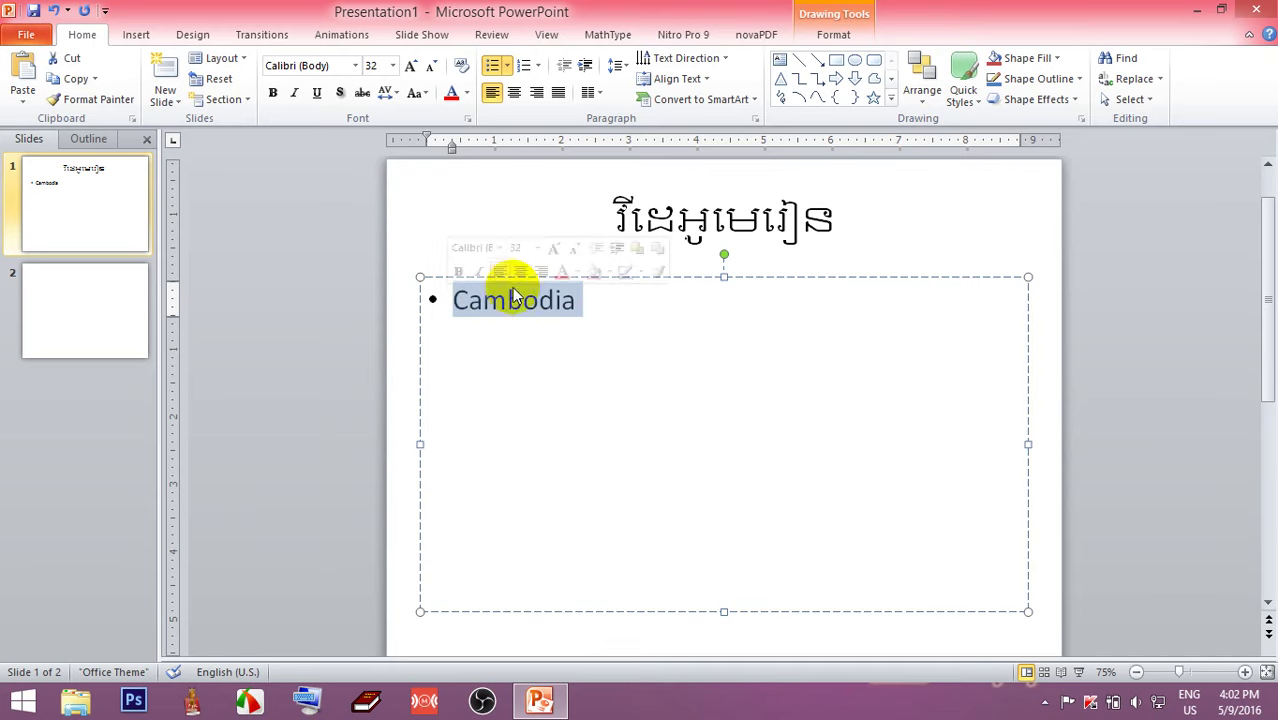
click(425, 92)
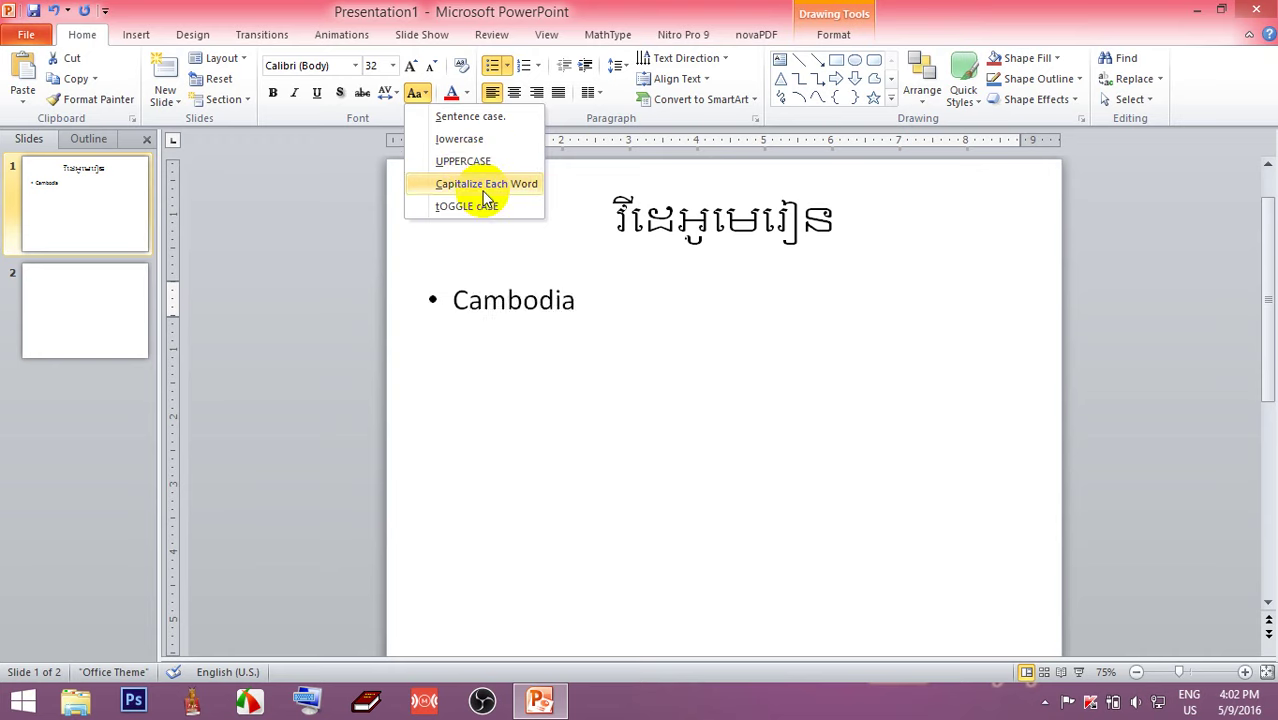
Extend the bullet to 'Cambodia of W' and apply Capitalize Each Word case.
click(594, 308)
click(598, 308)
text(of W)
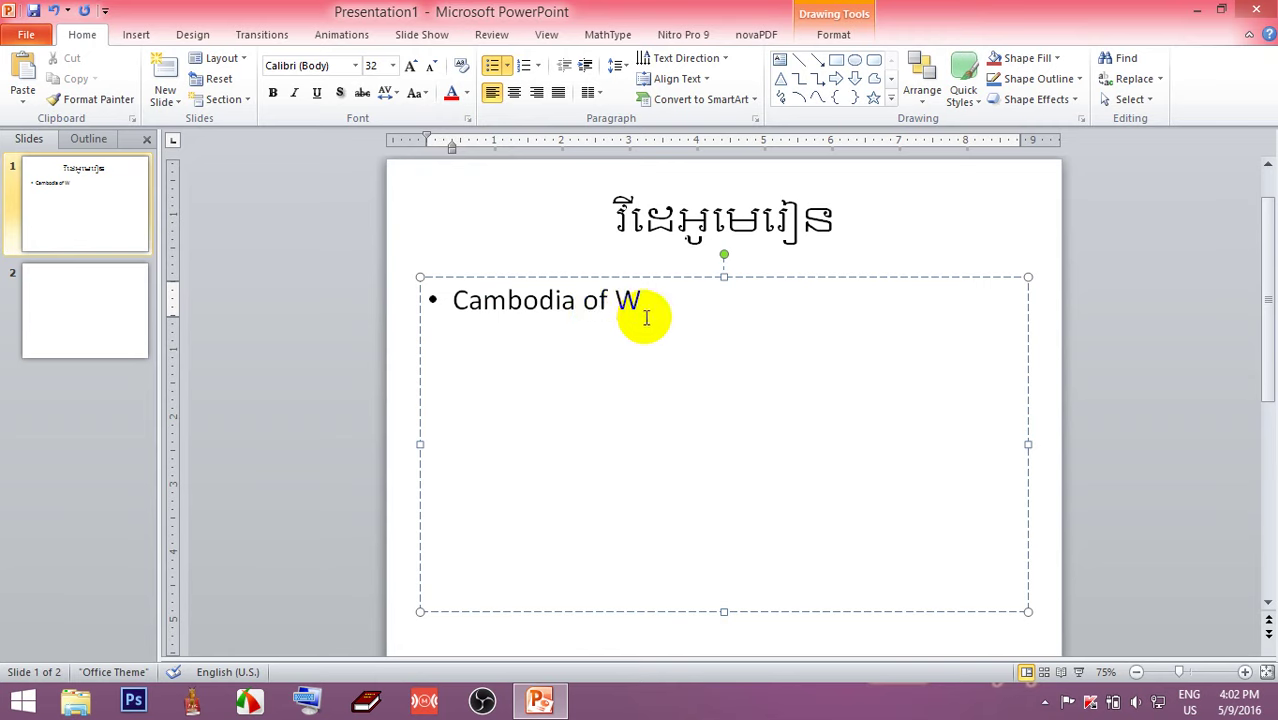
drag(650, 312, 436, 296)
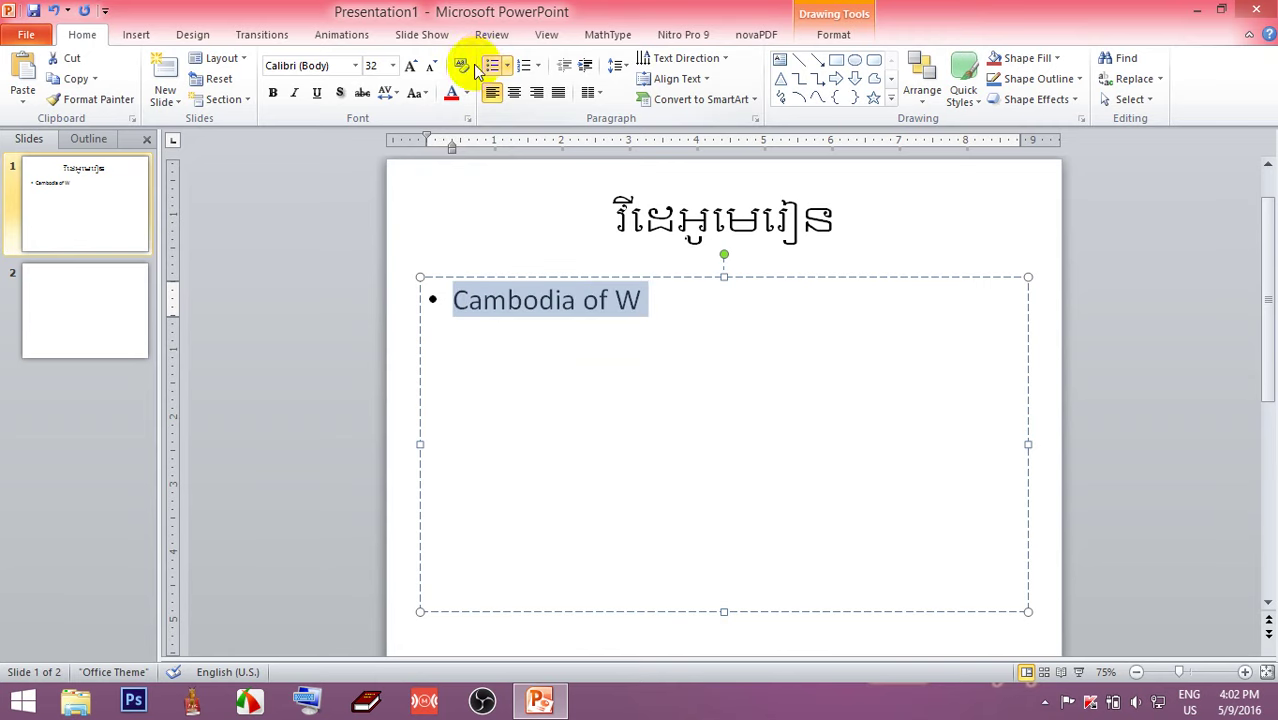
click(416, 92)
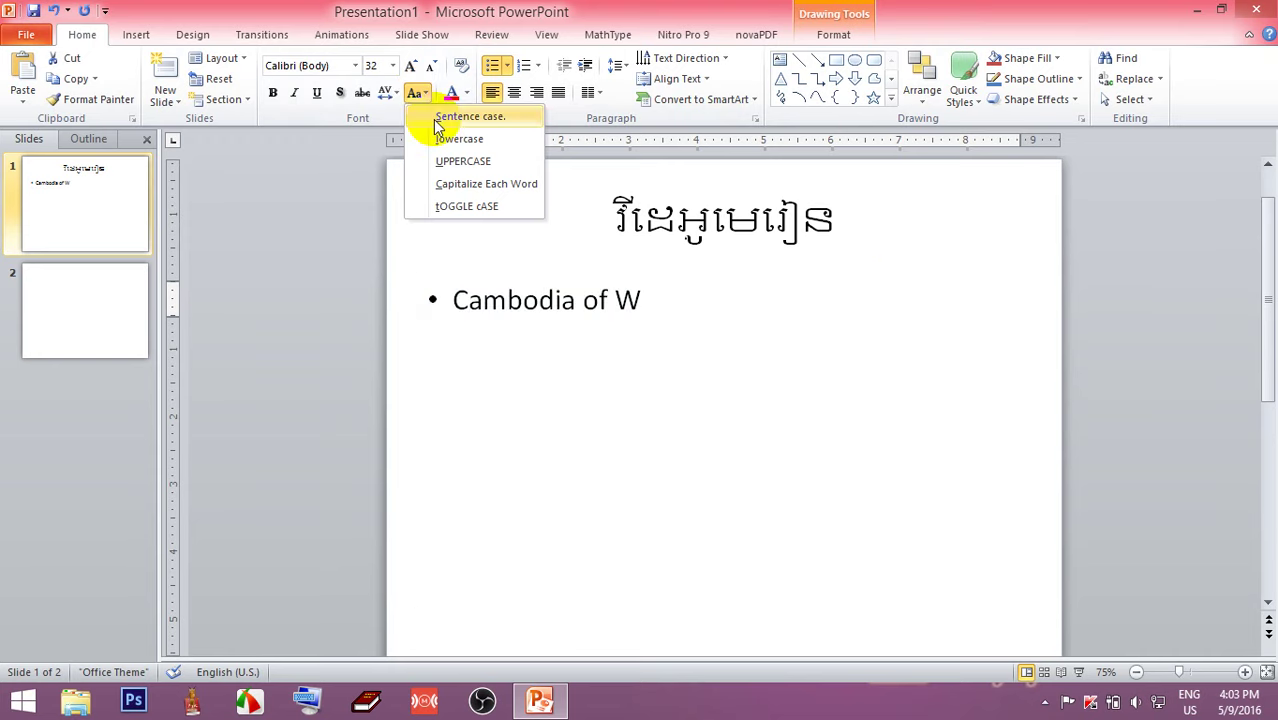
click(463, 190)
click(724, 339)
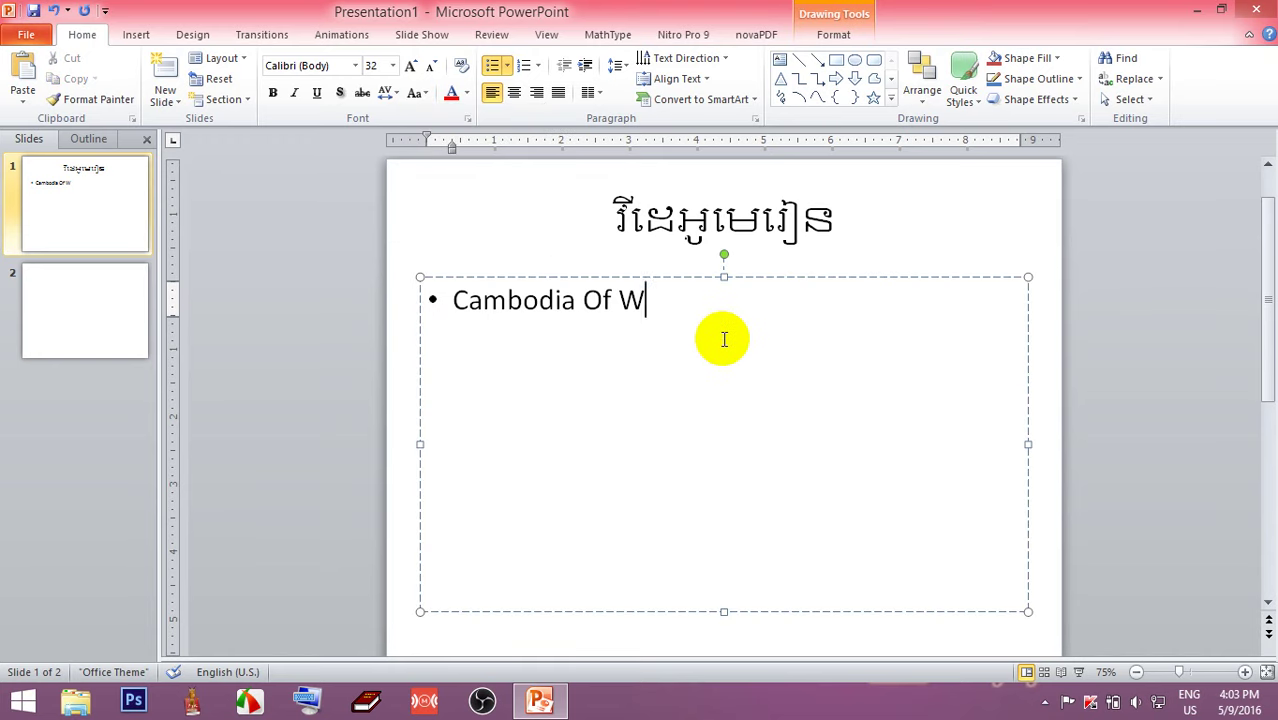
ctrl+scroll(724, 339, up, 3)
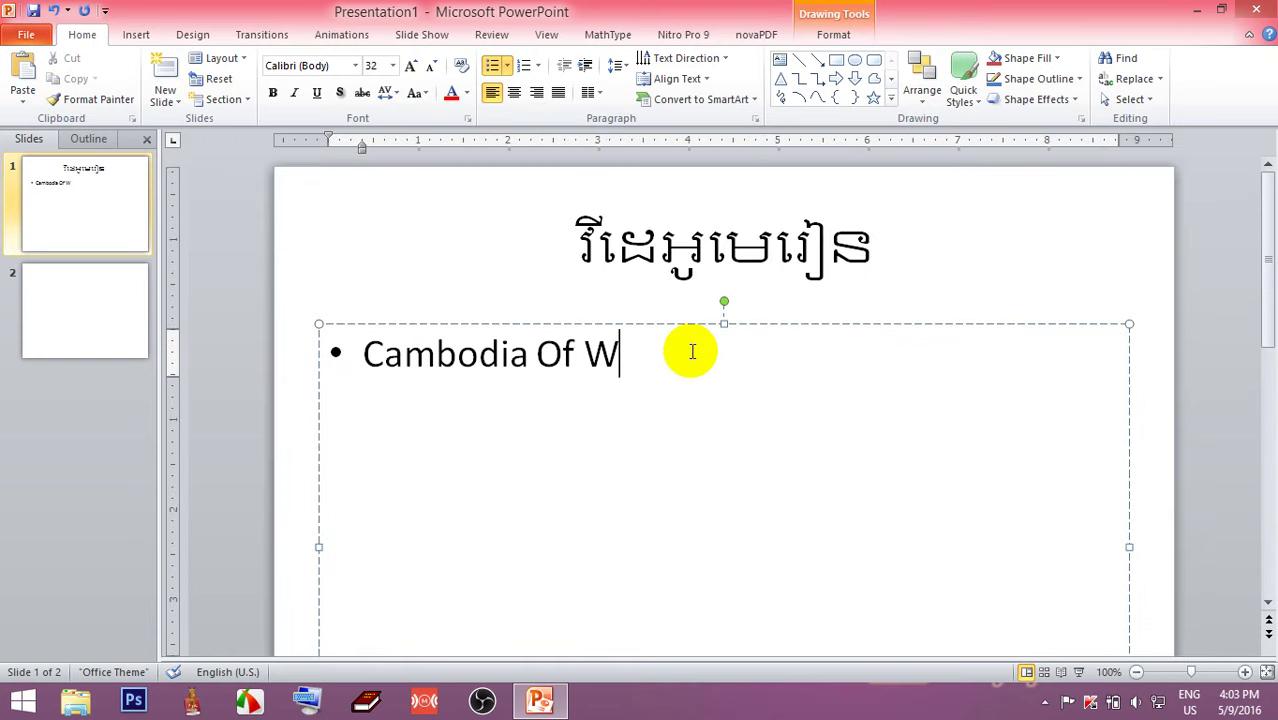
Set the Khmer title វីដេអូមេរៀន in the AKbalthom KhmerNew font.
drag(692, 351, 357, 334)
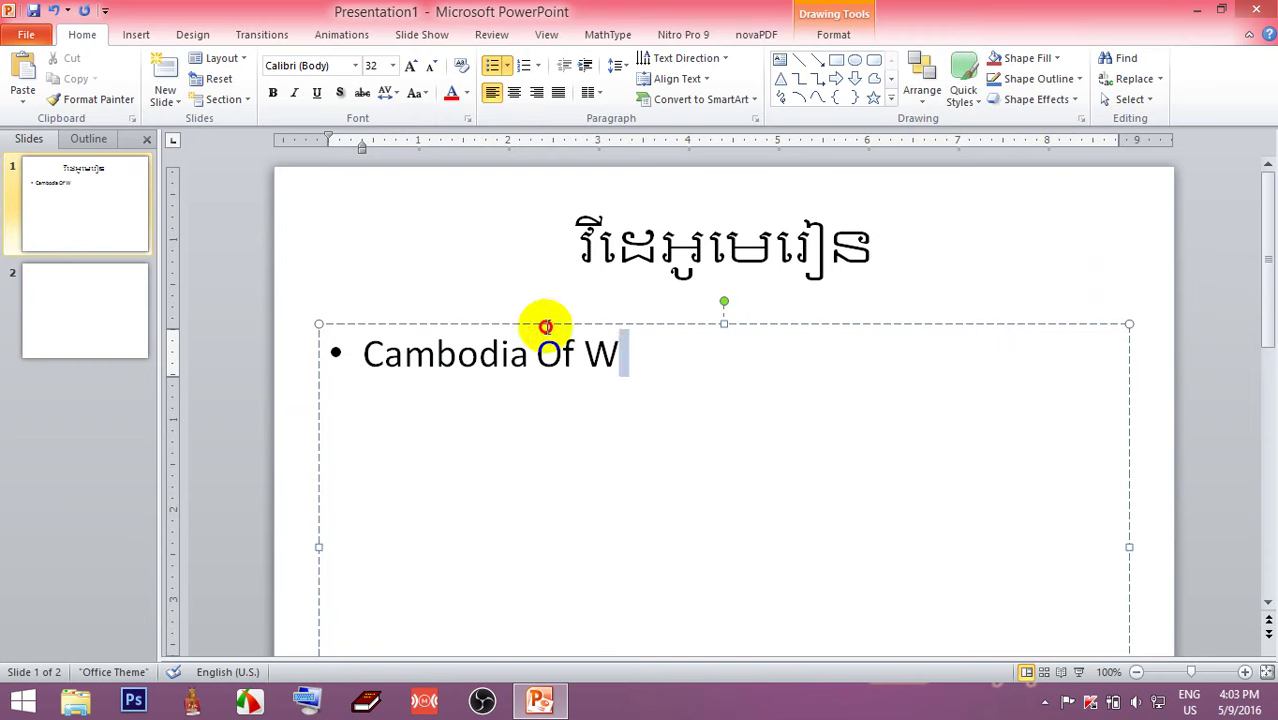
click(768, 257)
click(852, 250)
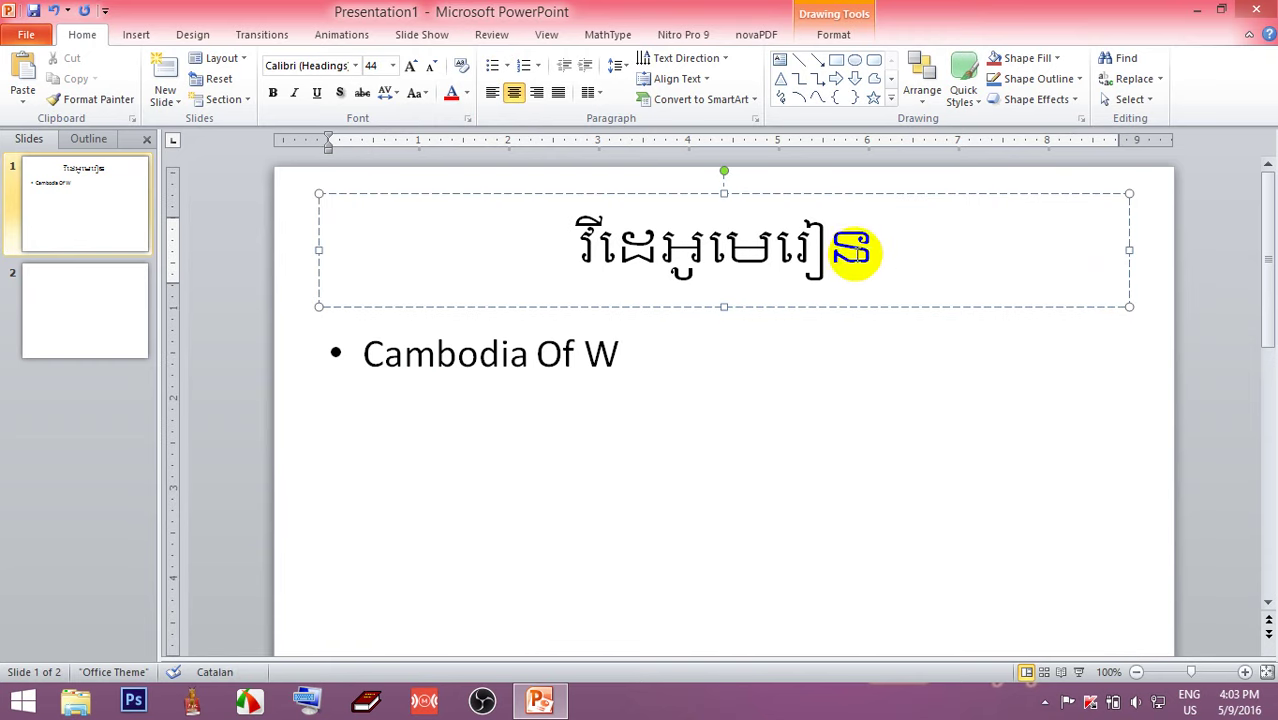
drag(866, 253, 559, 251)
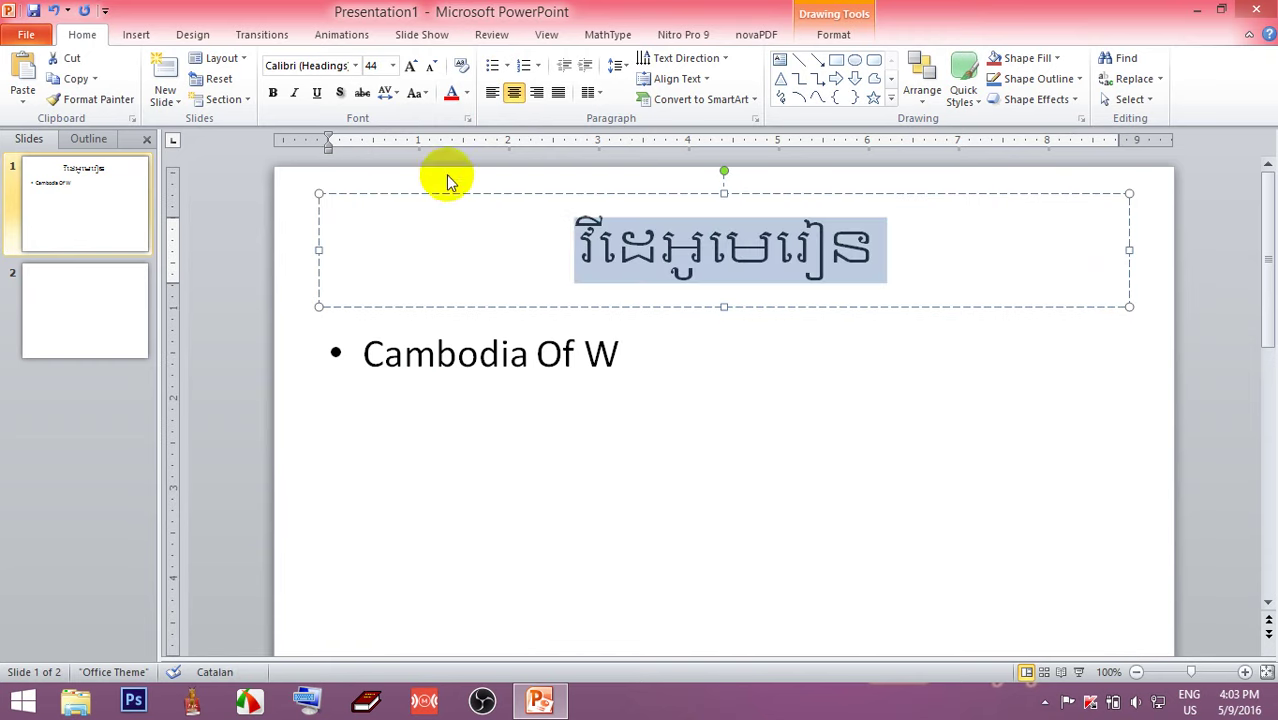
click(355, 65)
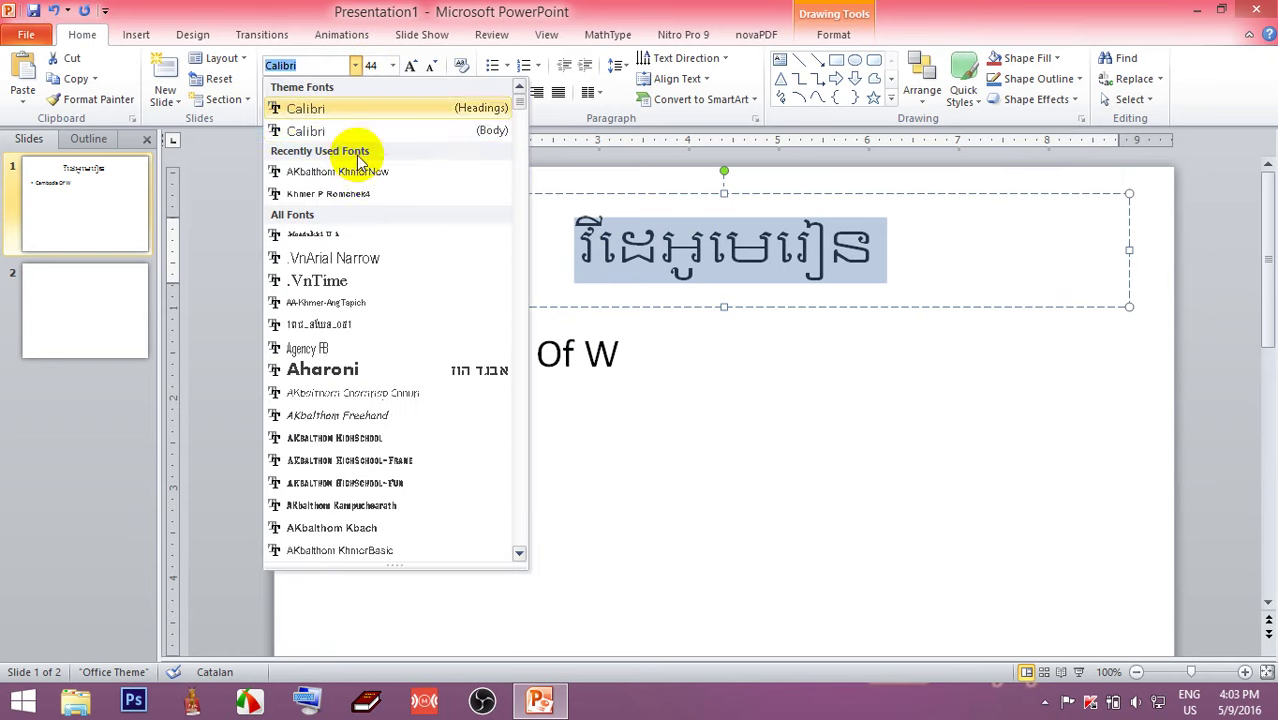
click(436, 177)
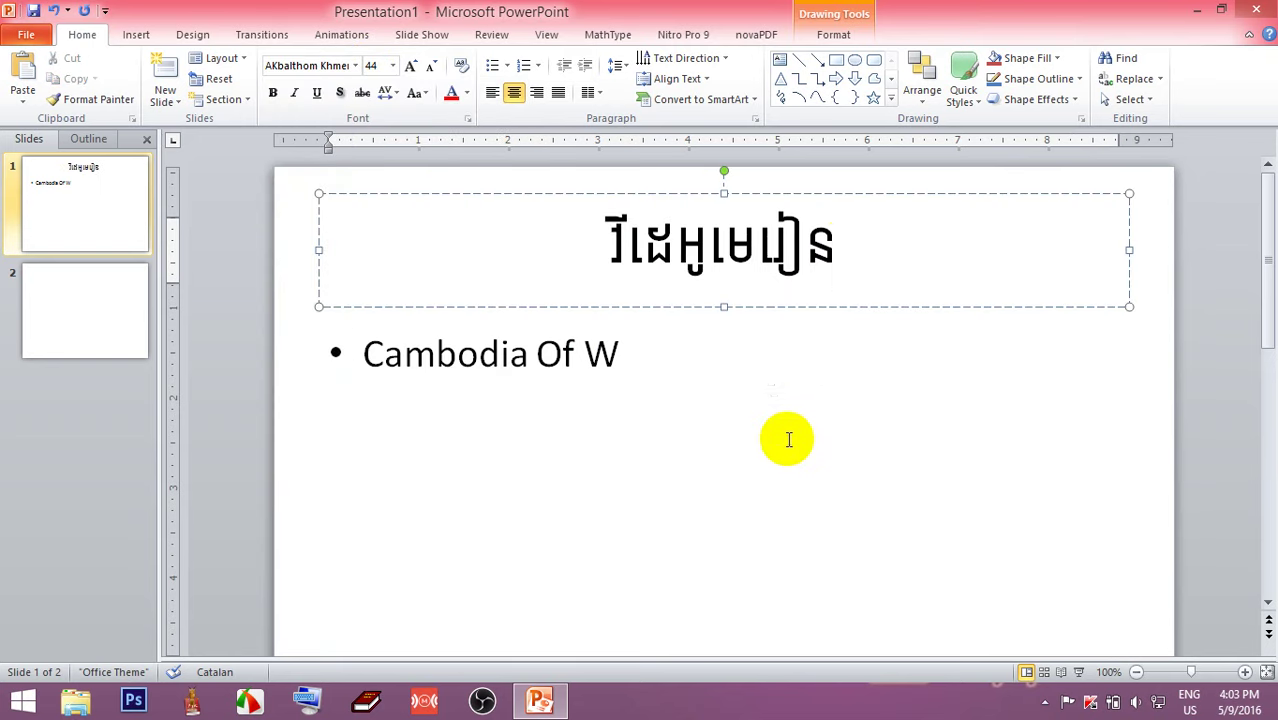
Select the whole 'Cambodia Of W' bullet text.
click(785, 430)
click(805, 250)
click(665, 350)
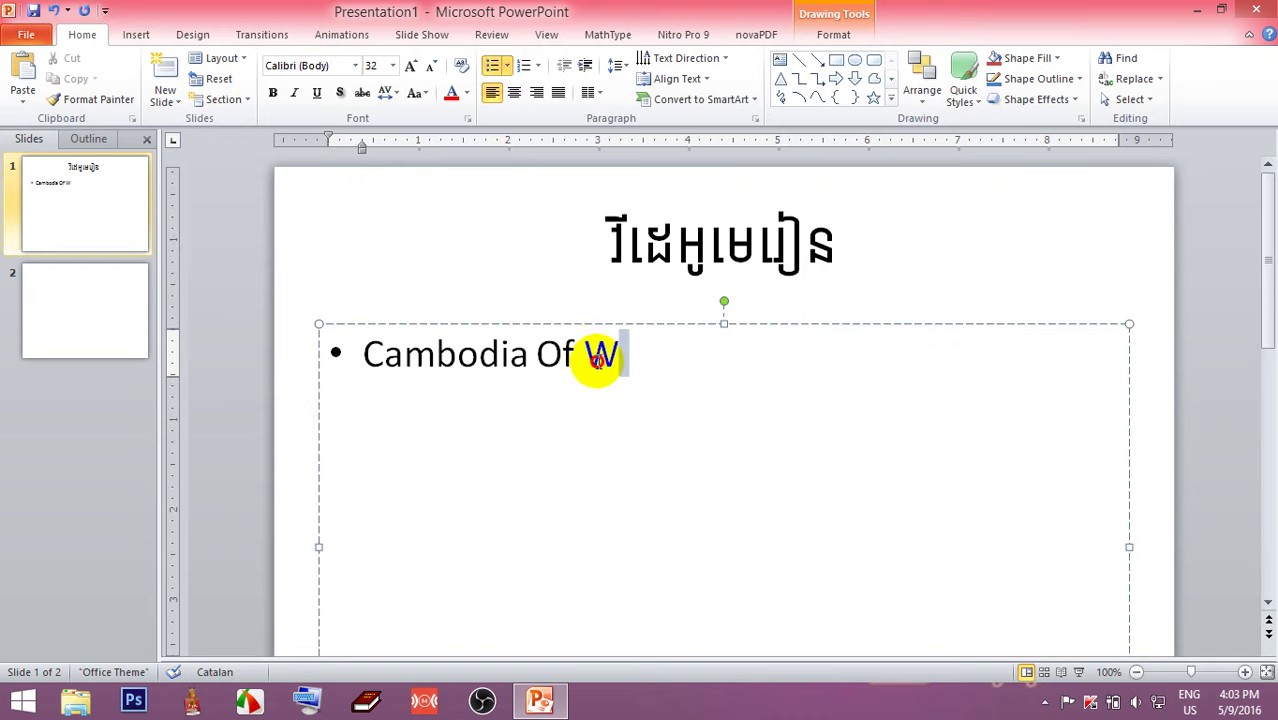
drag(665, 350, 408, 257)
Apply UPPERCASE case to the bullet text so it reads 'CAMBODIA OF W'.
click(424, 93)
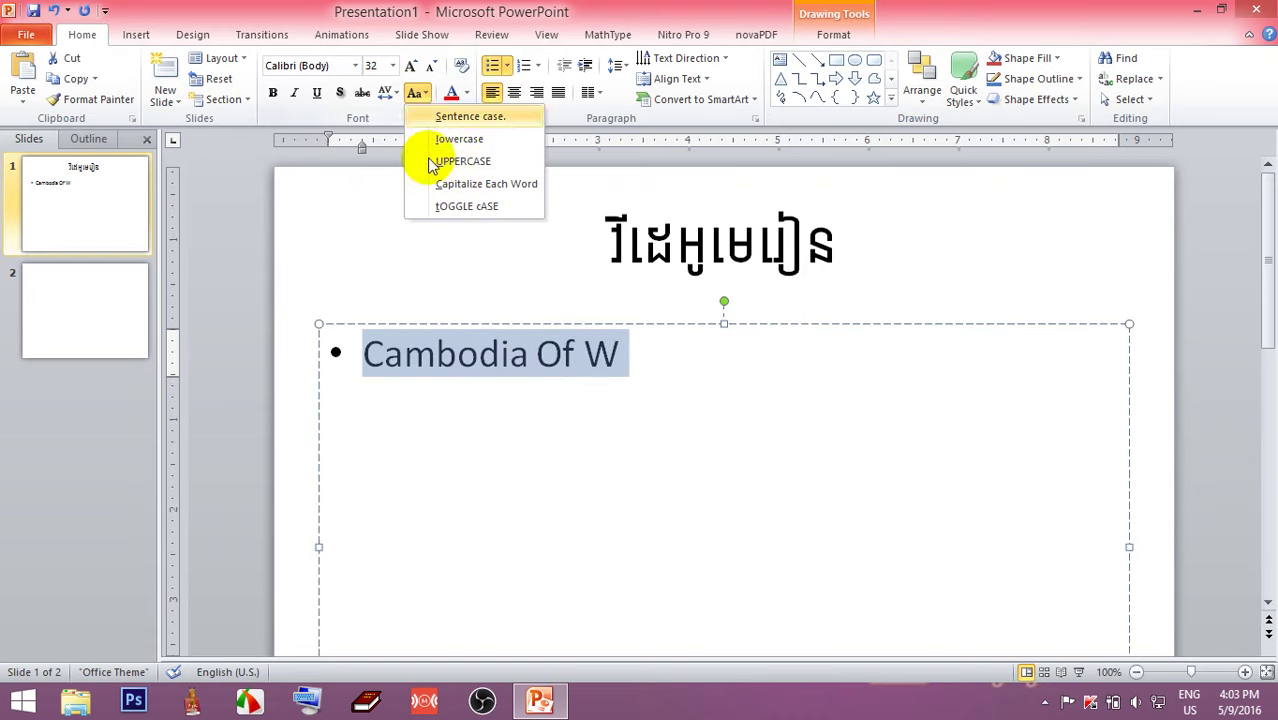
click(470, 163)
click(716, 360)
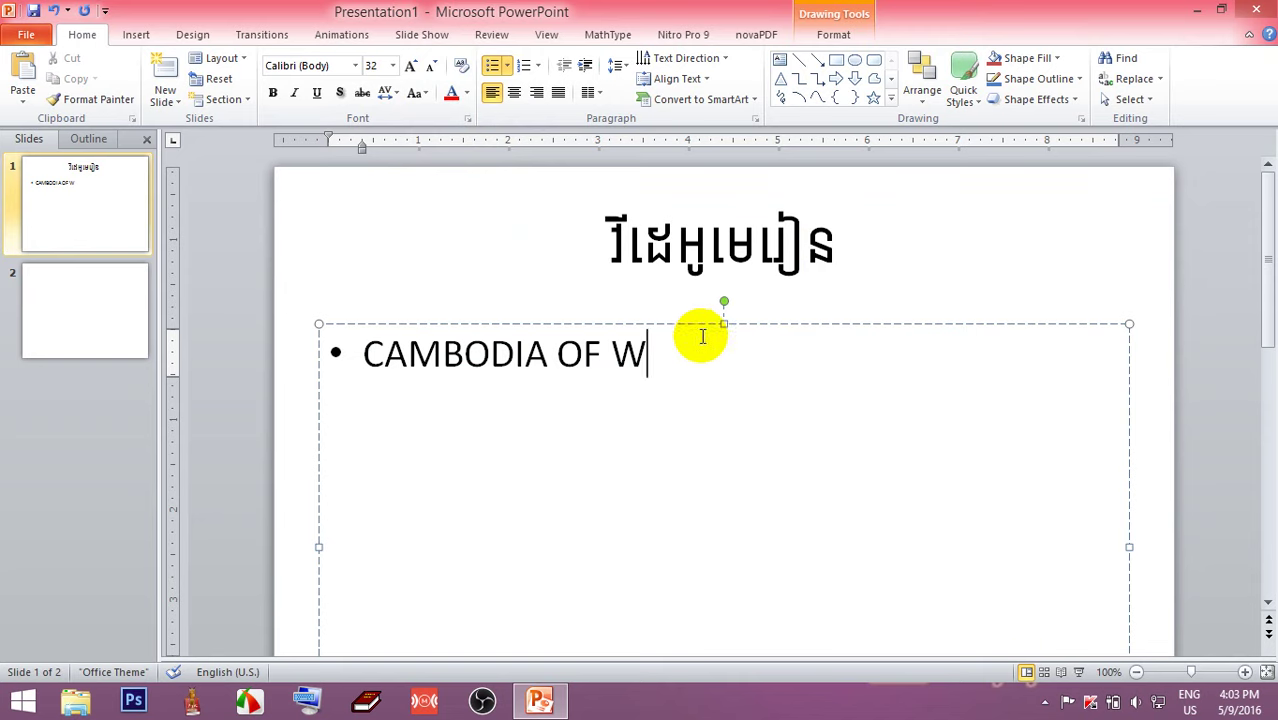
Review the slide by scrolling, then leave all text boxes on slide 1 deselected.
click(652, 232)
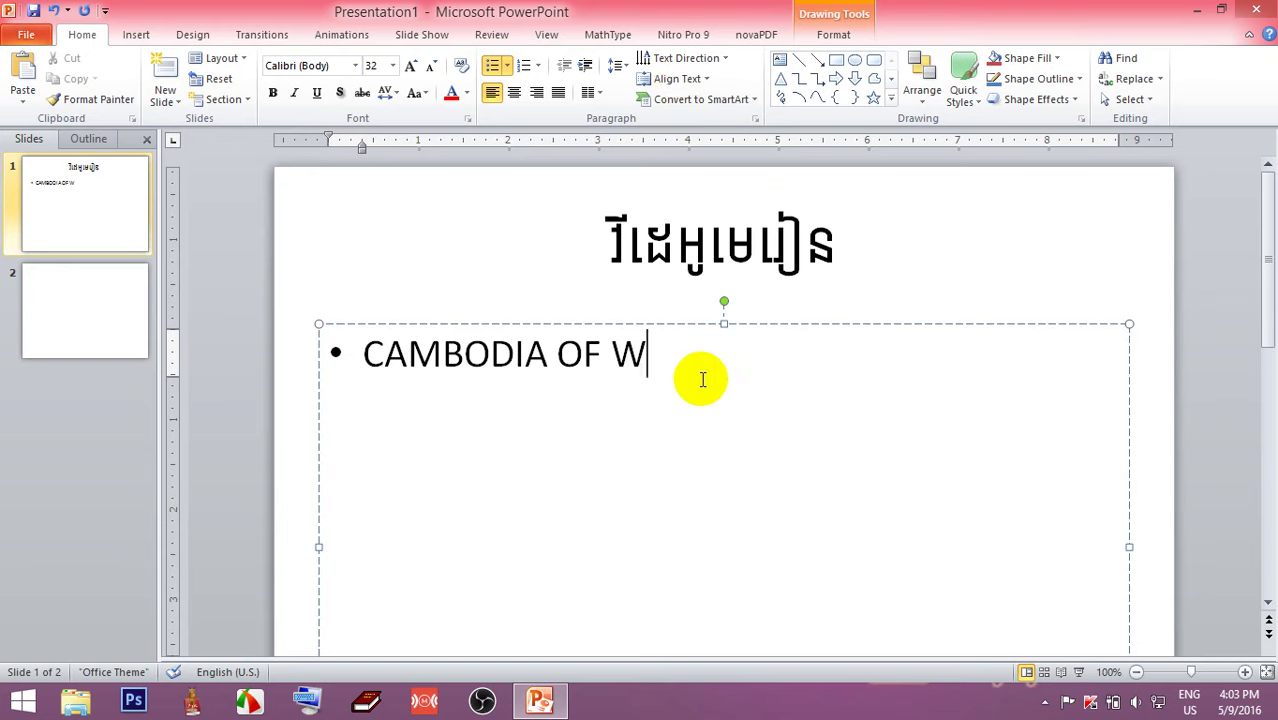
scroll(607, 456, down, 1)
scroll(616, 456, down, 1)
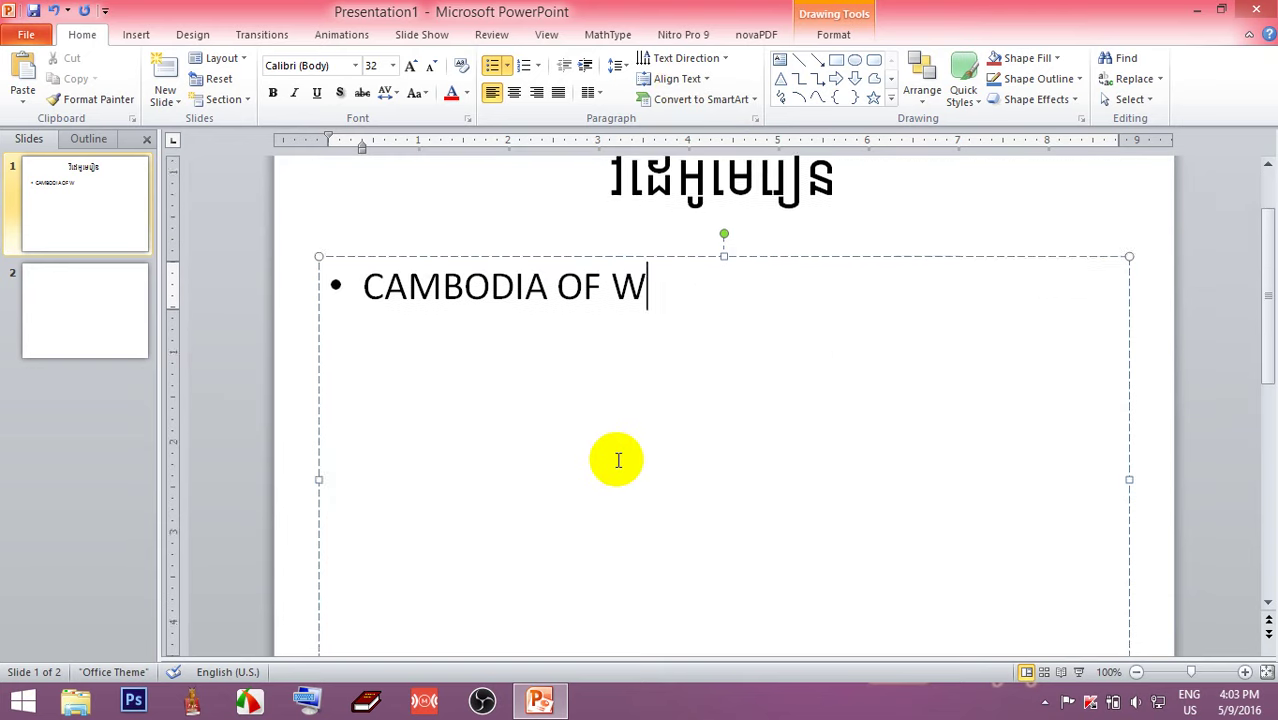
scroll(618, 460, down, 2)
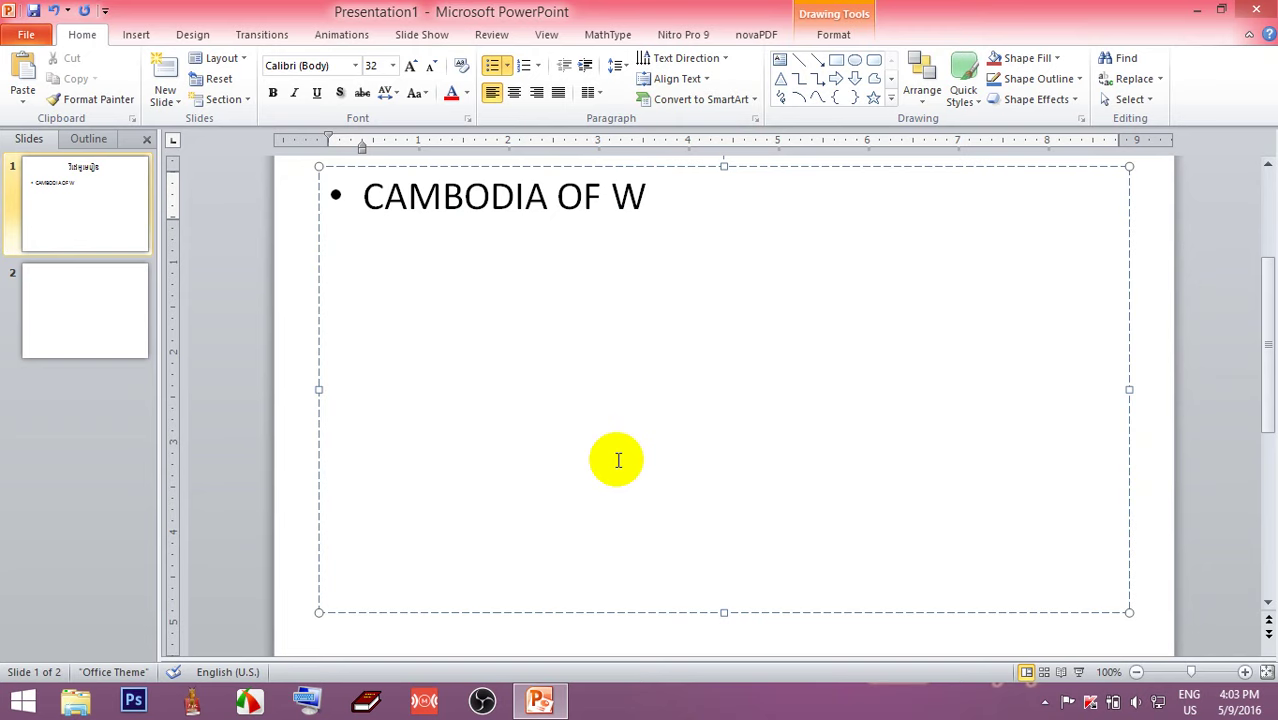
scroll(618, 460, up, 2)
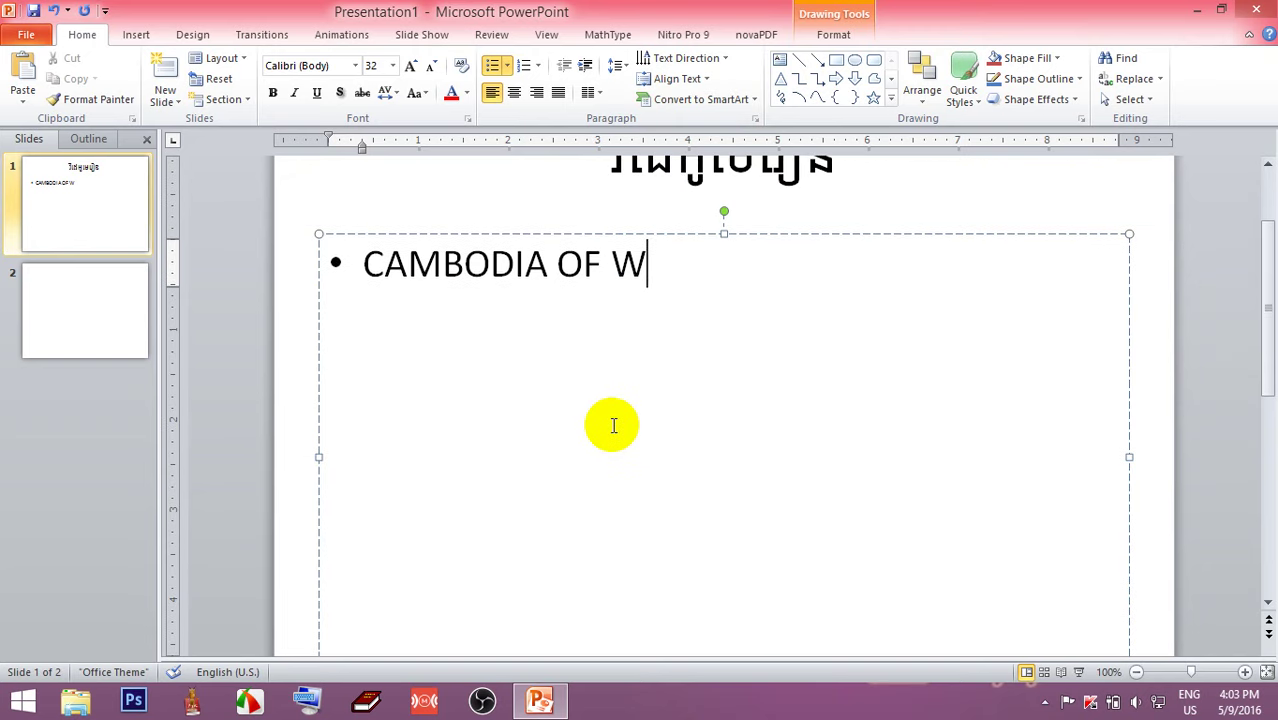
click(113, 228)
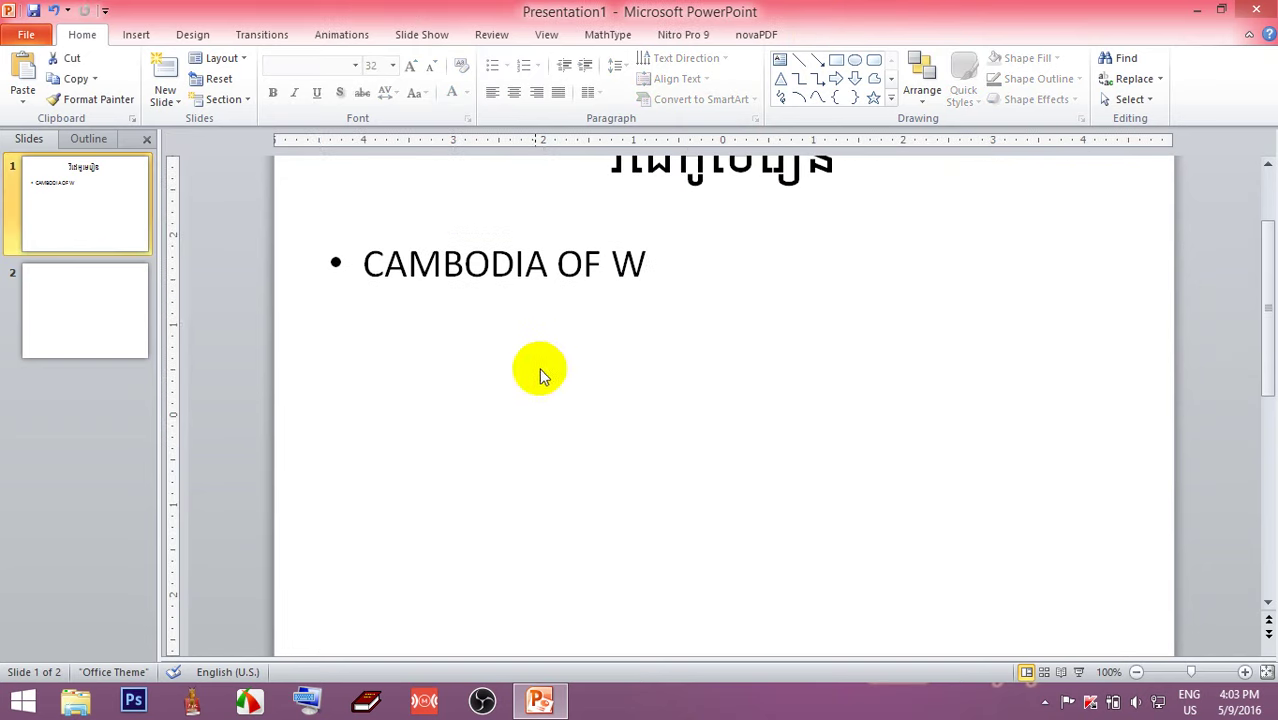
click(91, 290)
scroll(545, 355, up, 2)
click(108, 228)
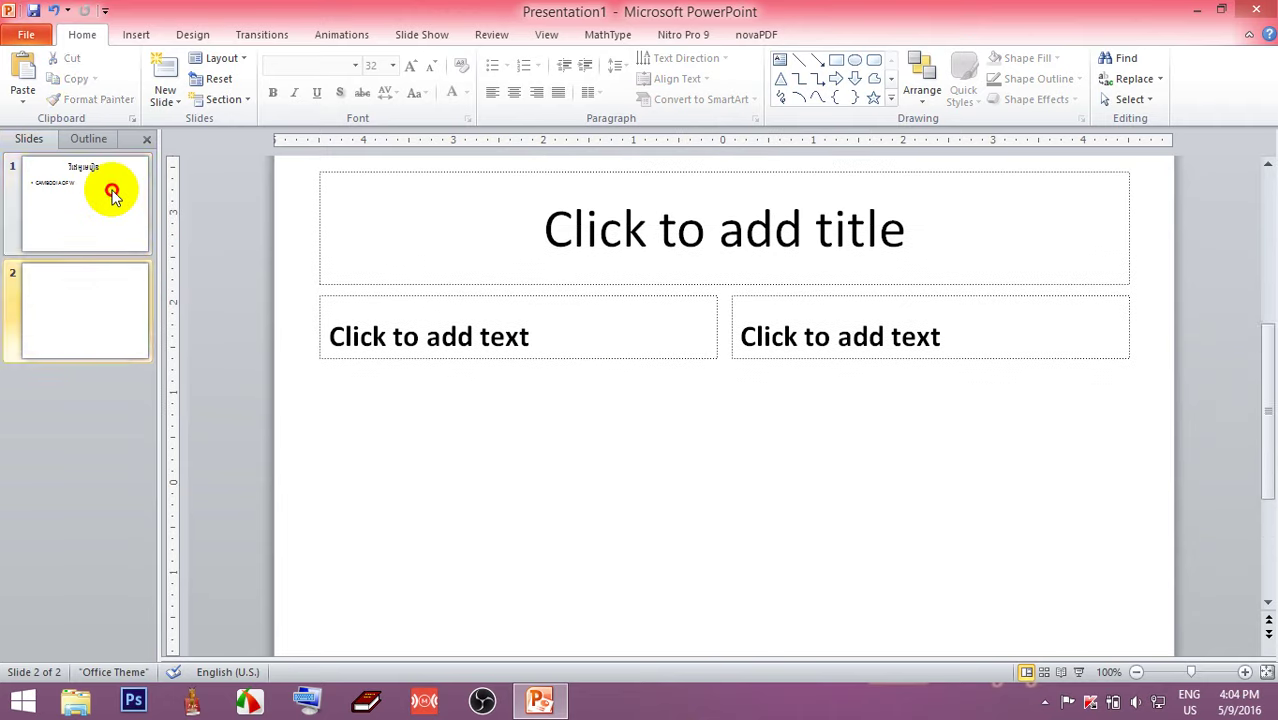
scroll(963, 209, up, 1)
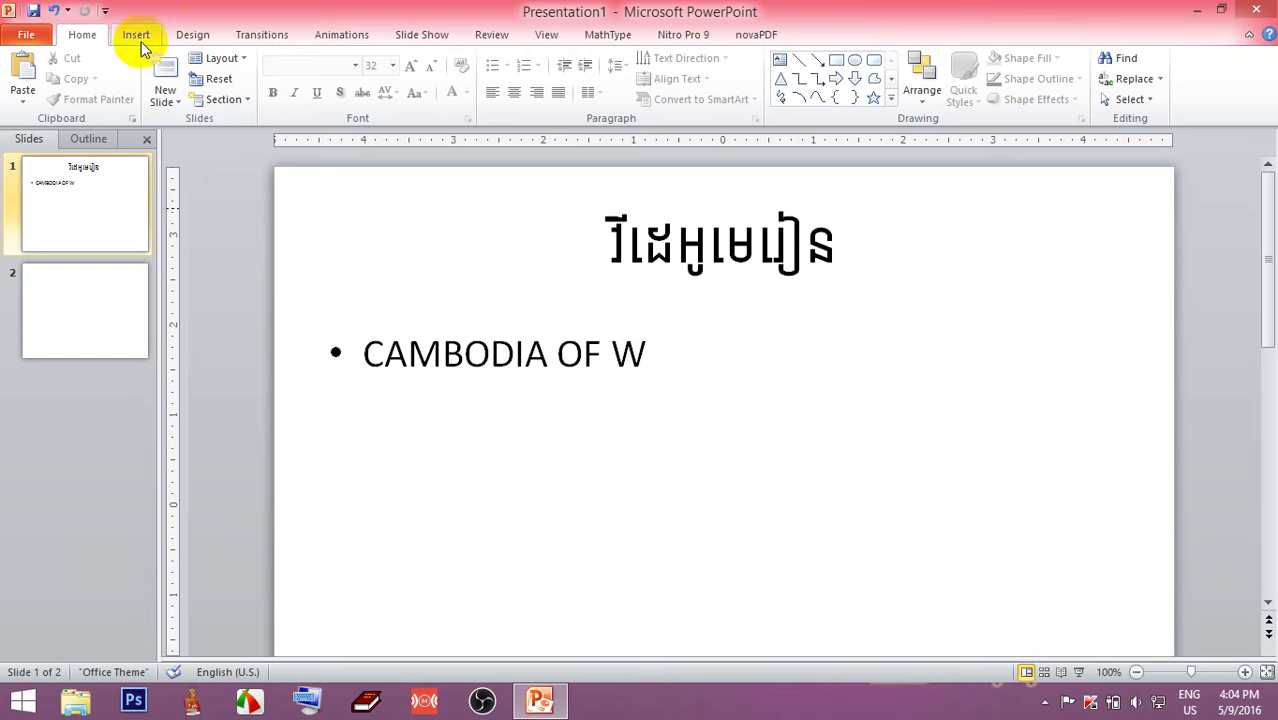
click(138, 36)
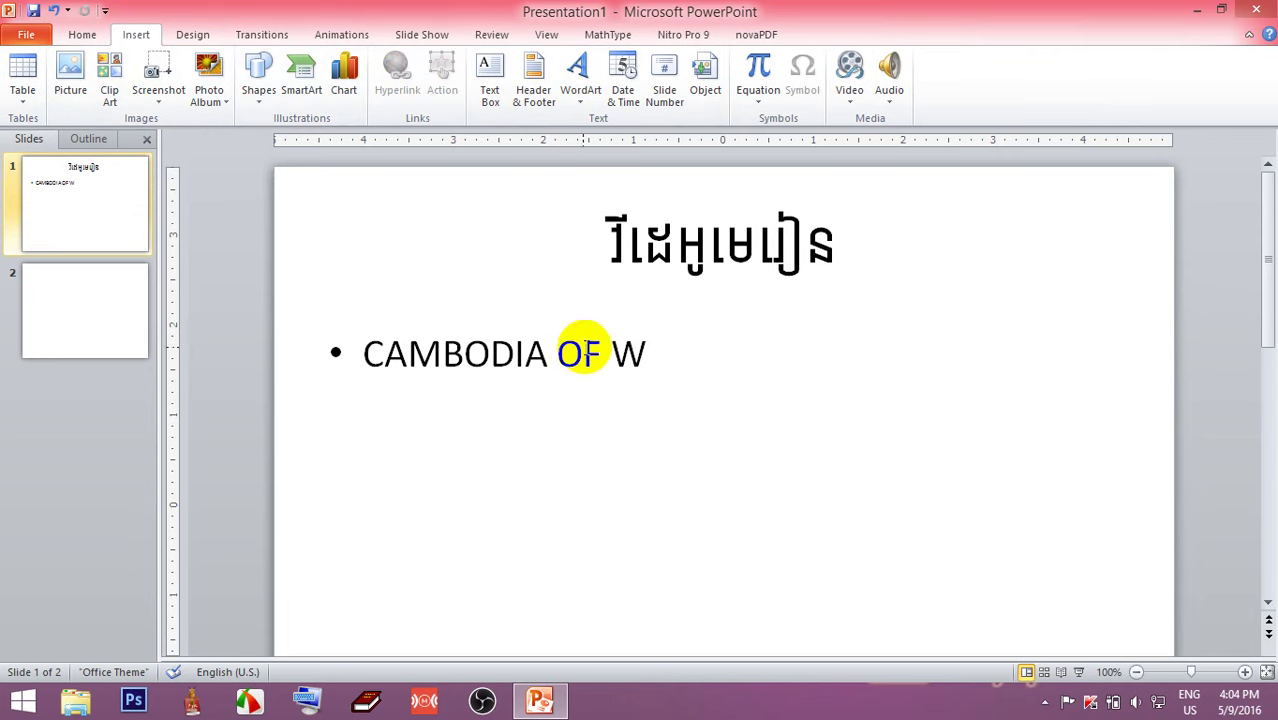
click(585, 354)
click(668, 358)
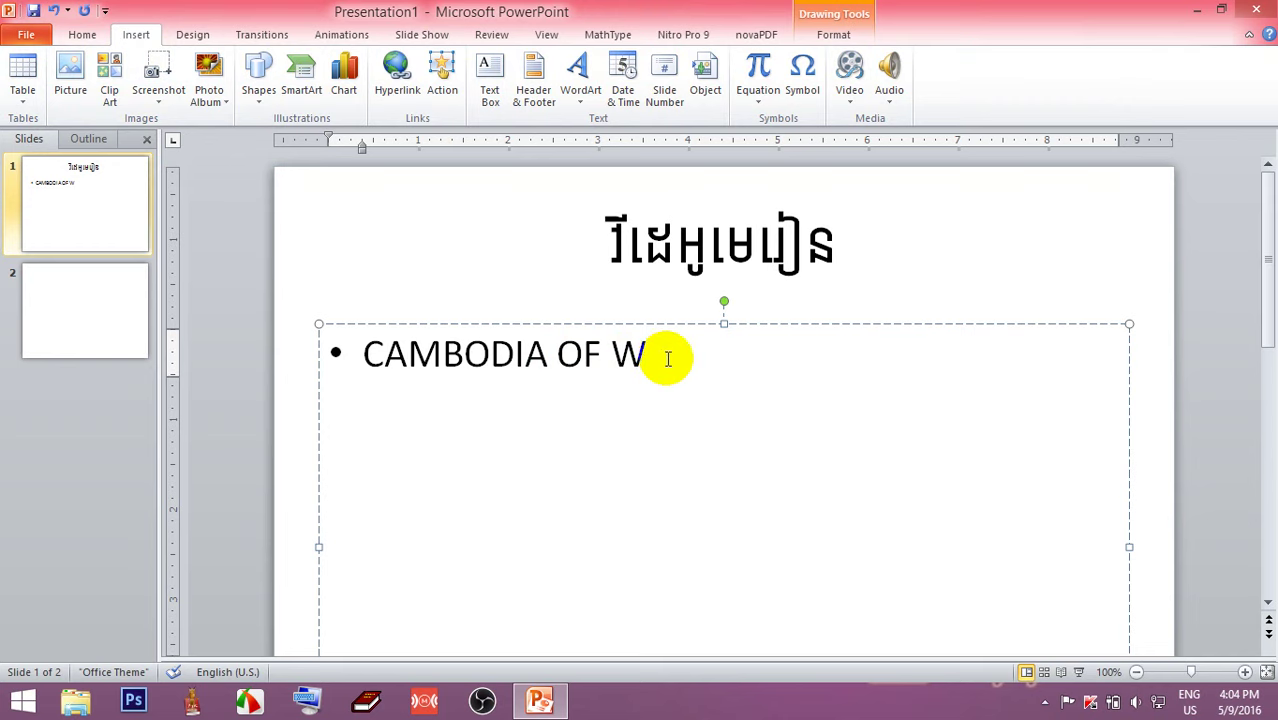
click(668, 266)
click(102, 202)
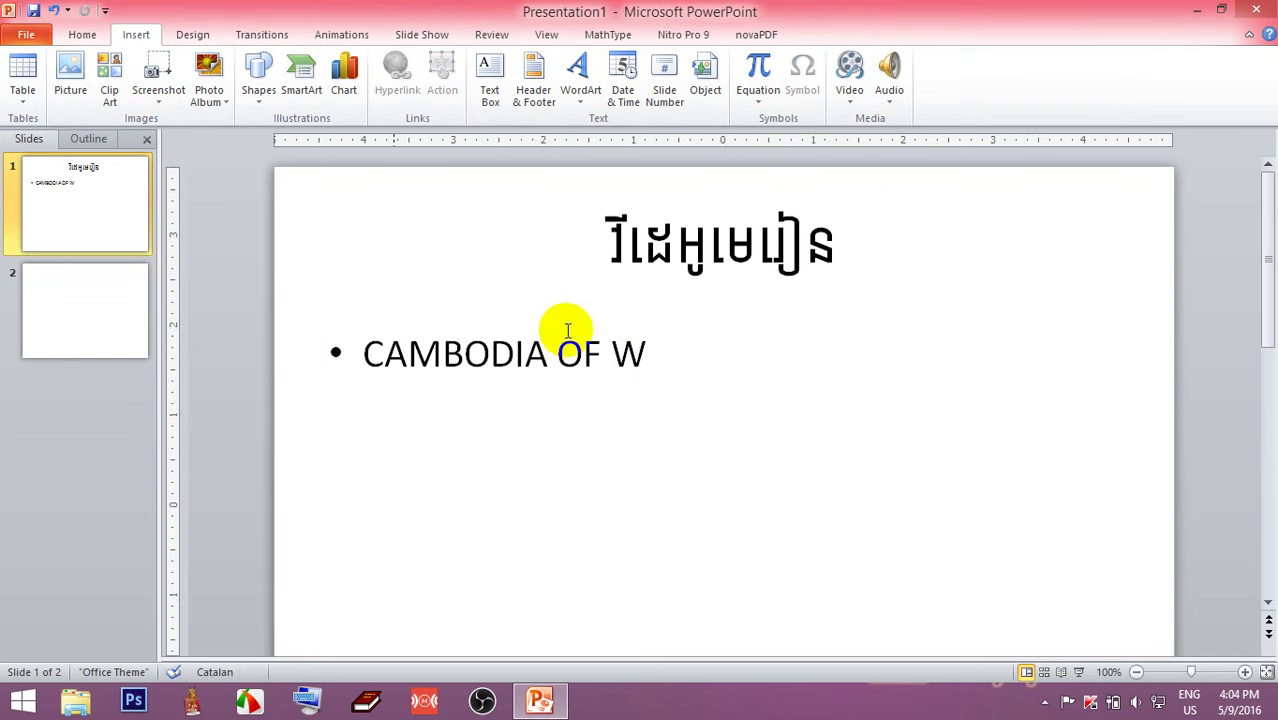
click(597, 355)
click(699, 363)
click(750, 268)
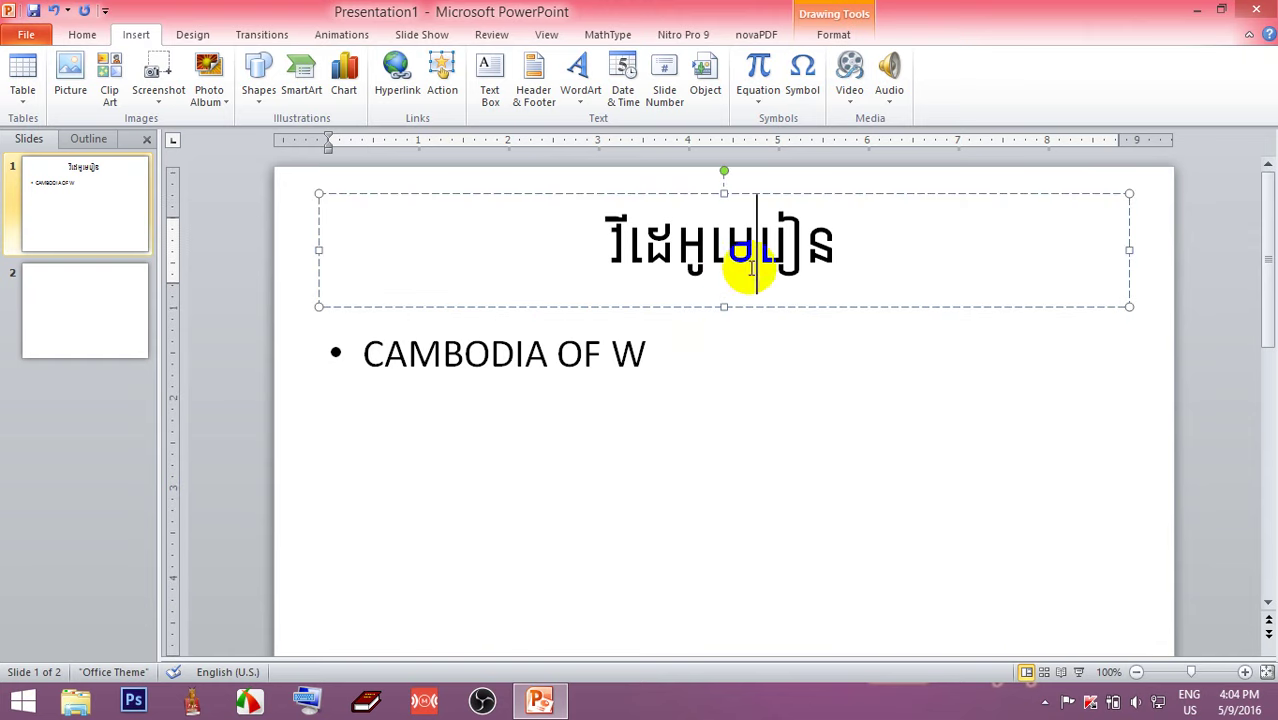
click(594, 236)
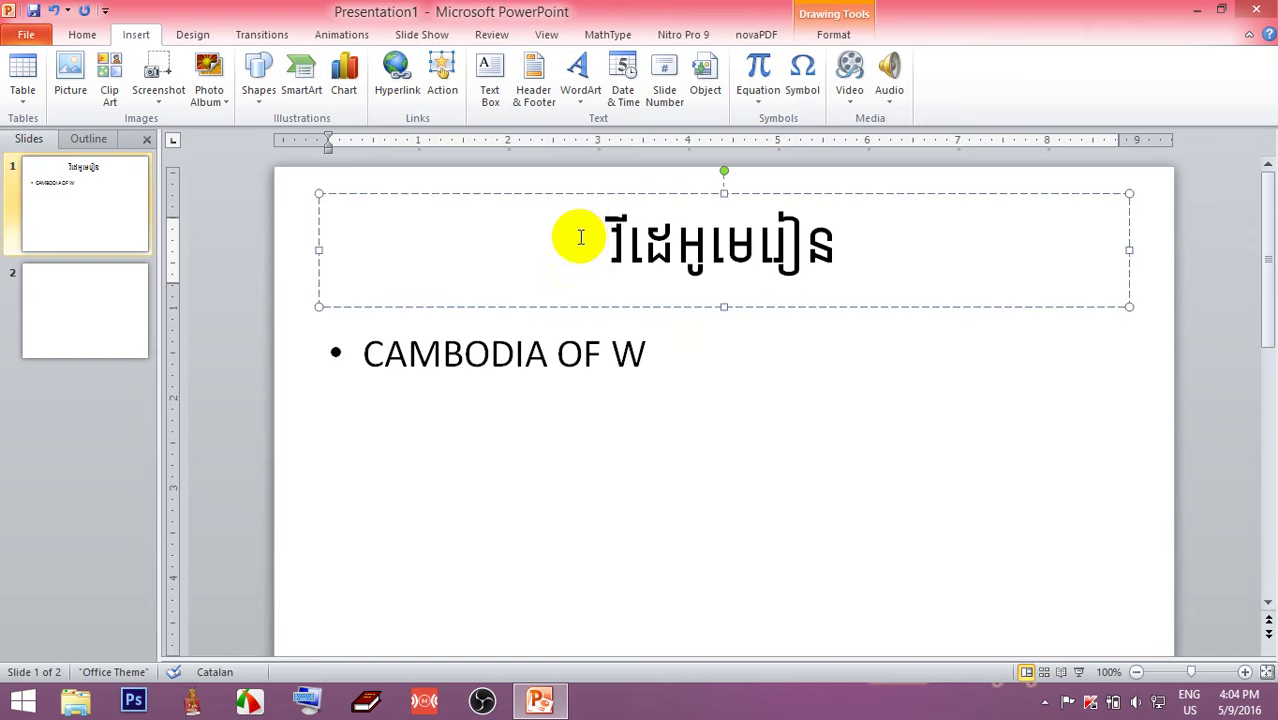
click(134, 285)
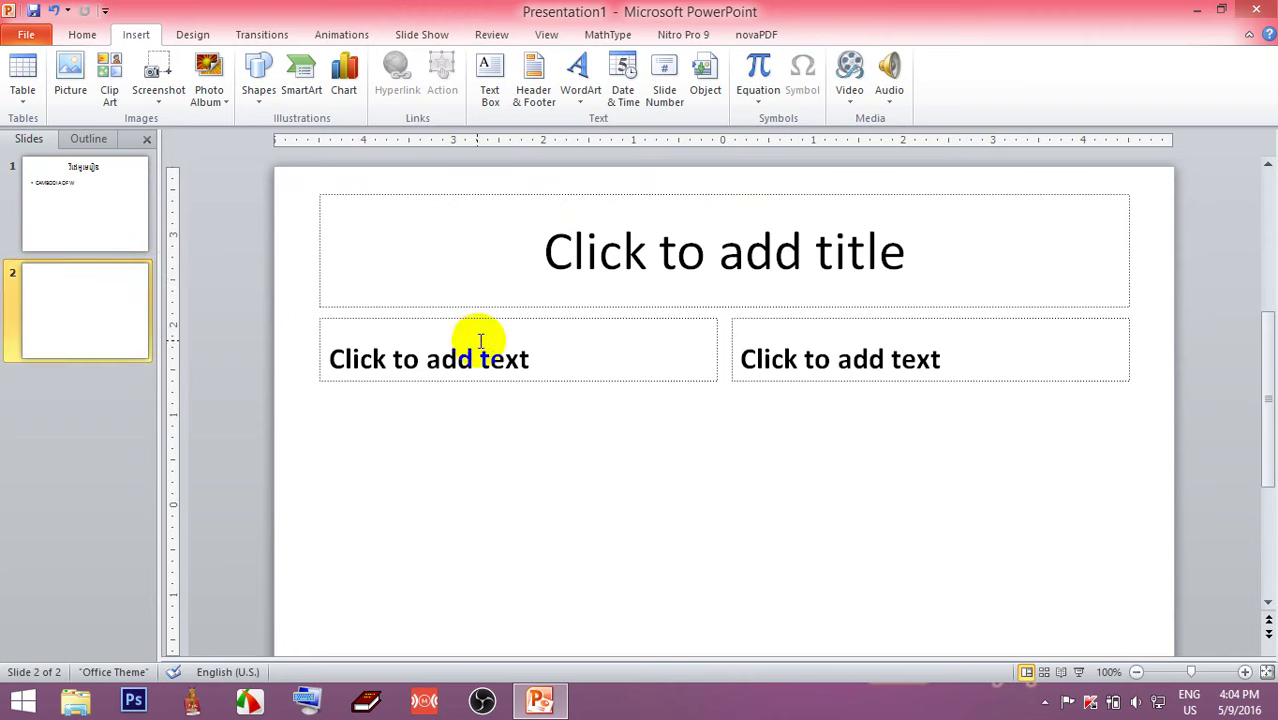
click(120, 198)
click(640, 356)
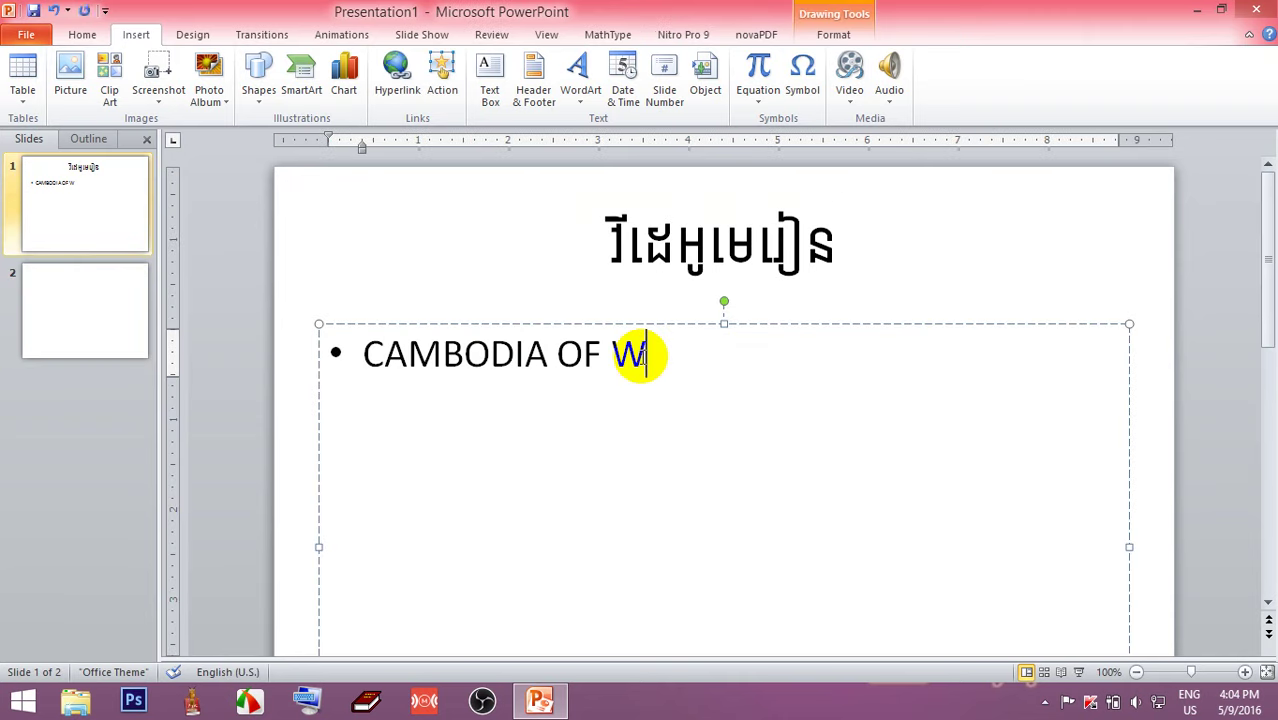
click(82, 34)
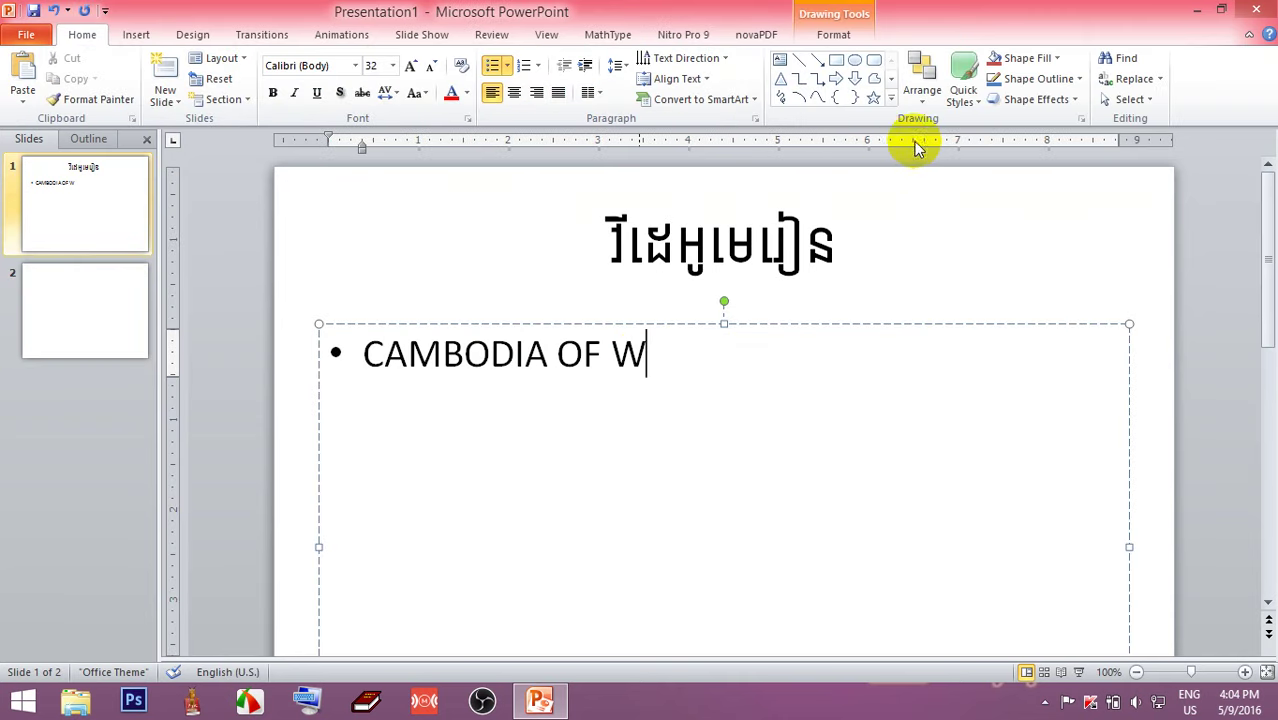